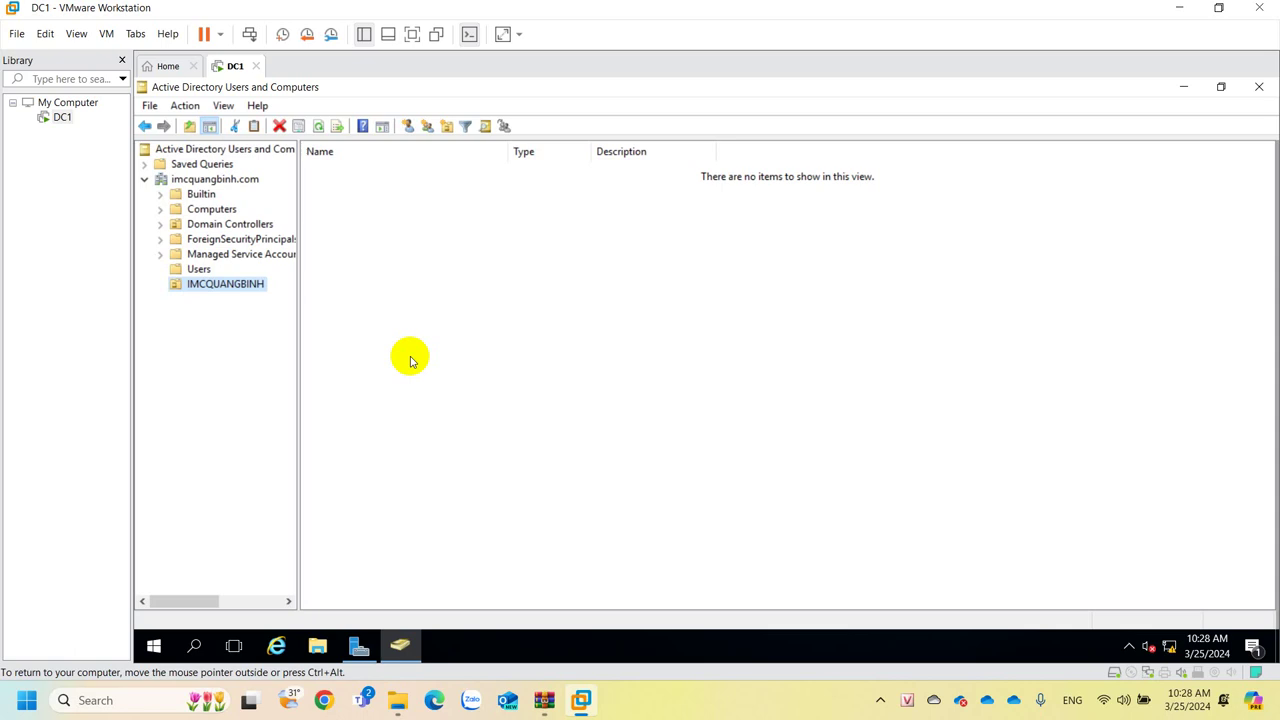
From the IMCQUANGBINH unit's context menu, choose New > User to start a new user account.
right_click(410, 358)
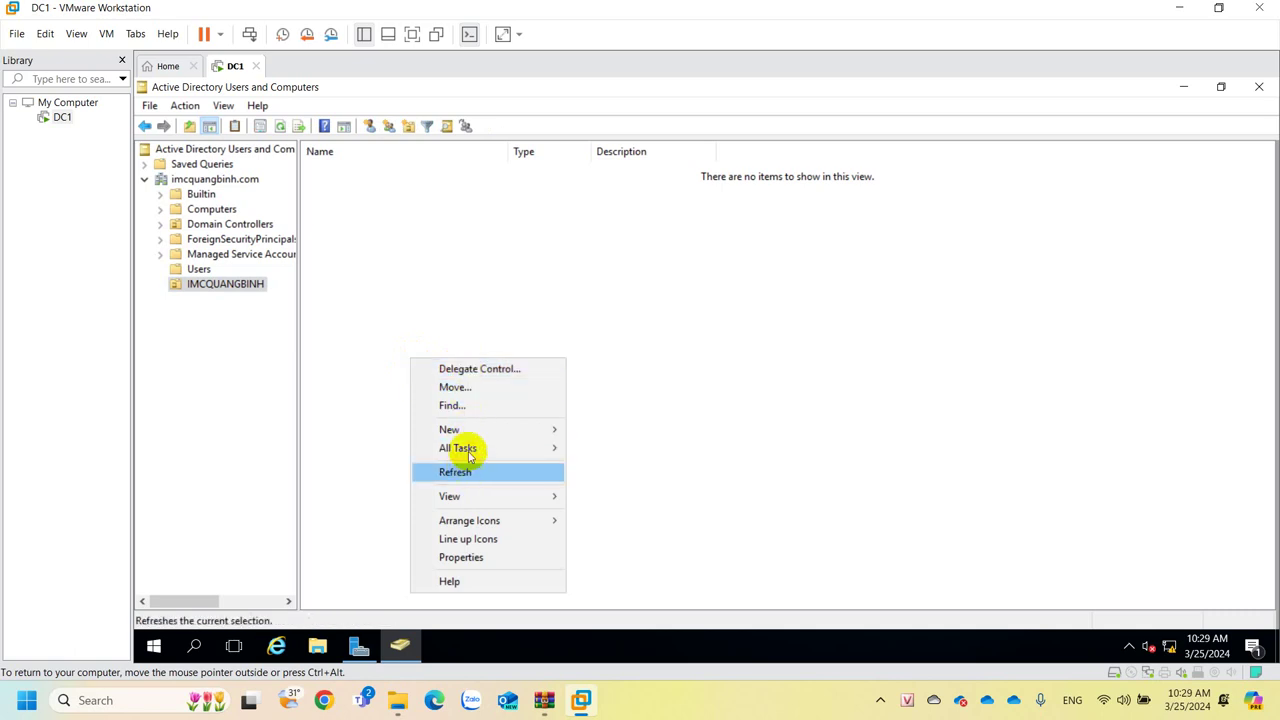
mouse_move(473, 429)
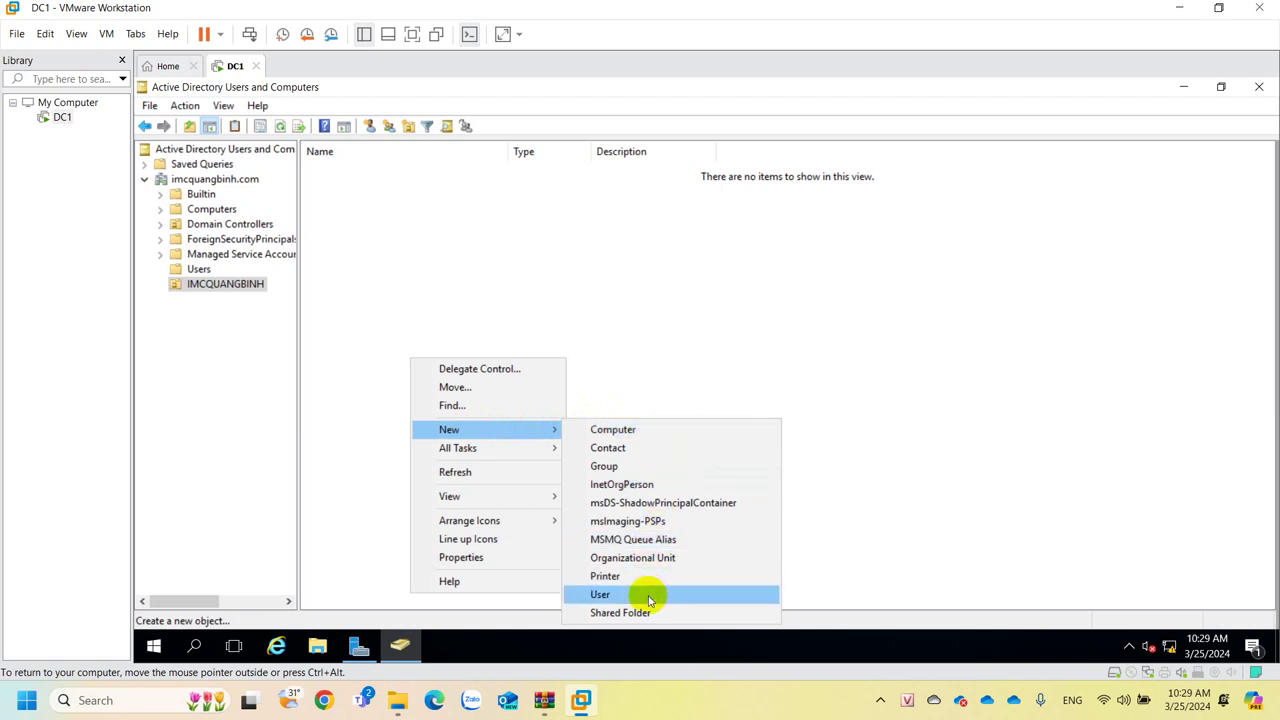
left_click(600, 594)
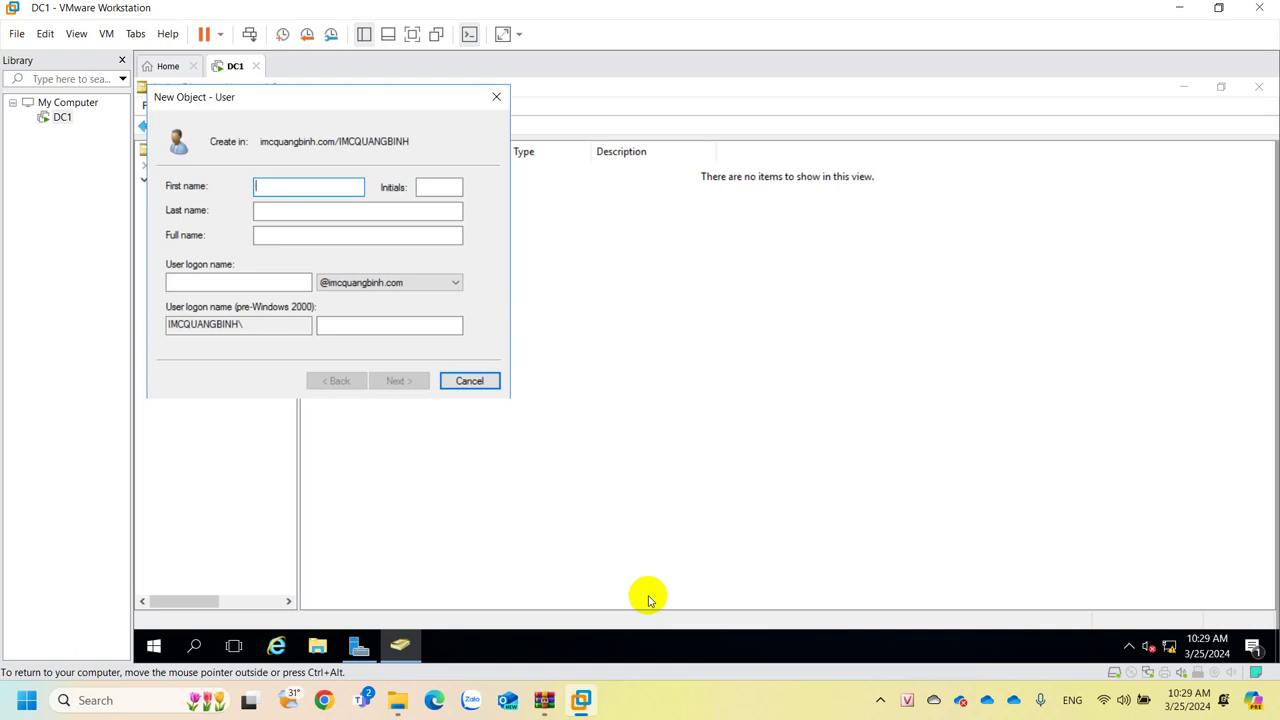
Enter the new user's first name and last name, correcting the first name, so the full name fills in.
type("Nguyen")
key("BackSpace")
key("BackSpace")
key("BackSpace")
key("BackSpace")
key("BackSpace")
key("BackSpace")
key("Tab")
key("Tab")
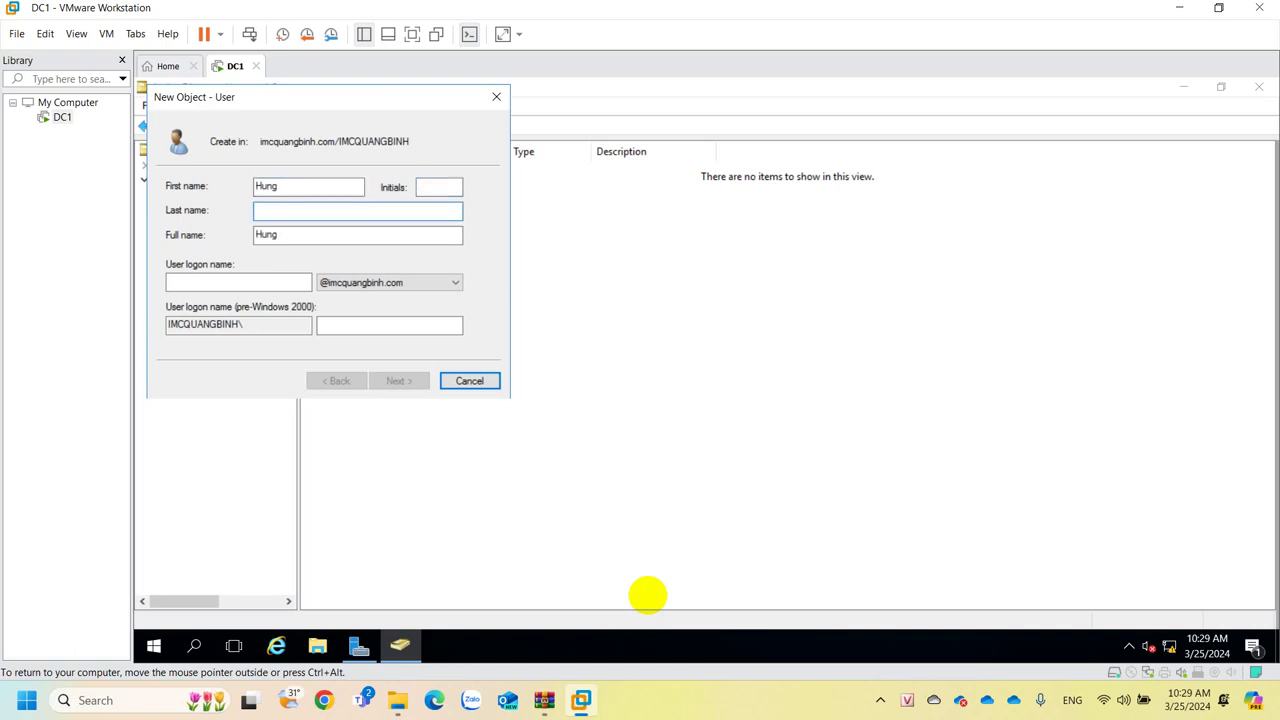
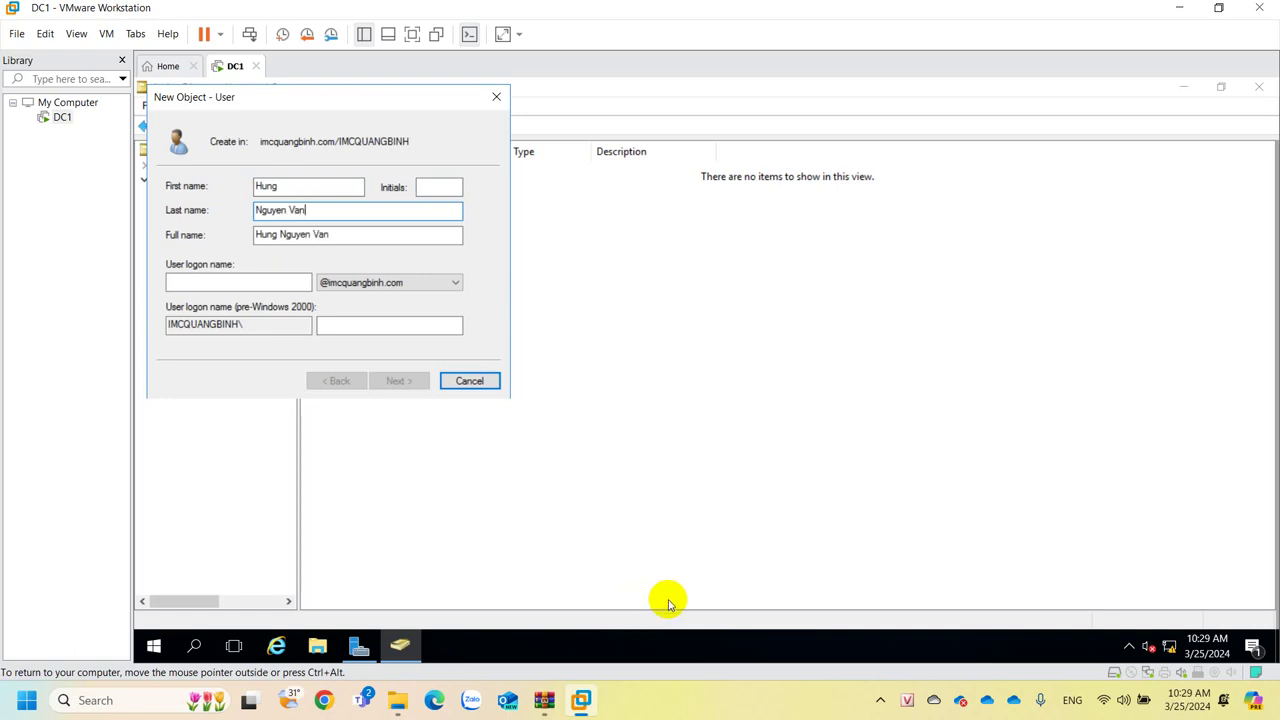
left_click(184, 278)
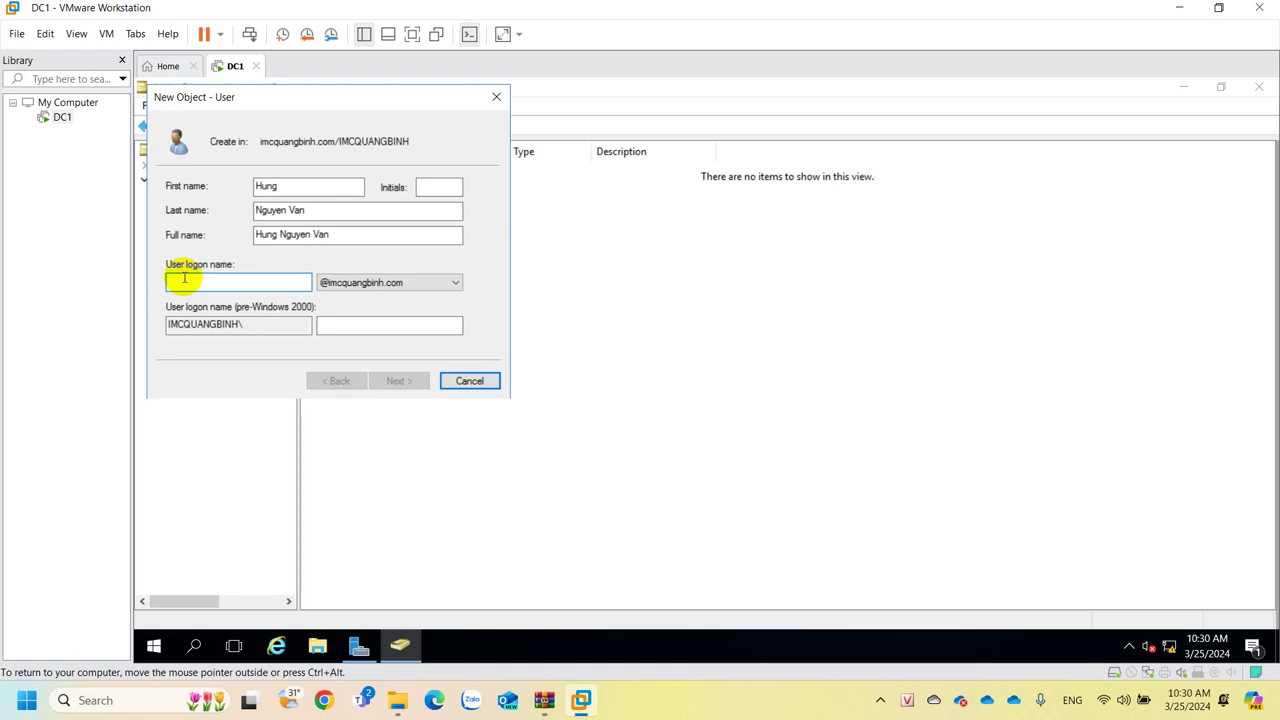
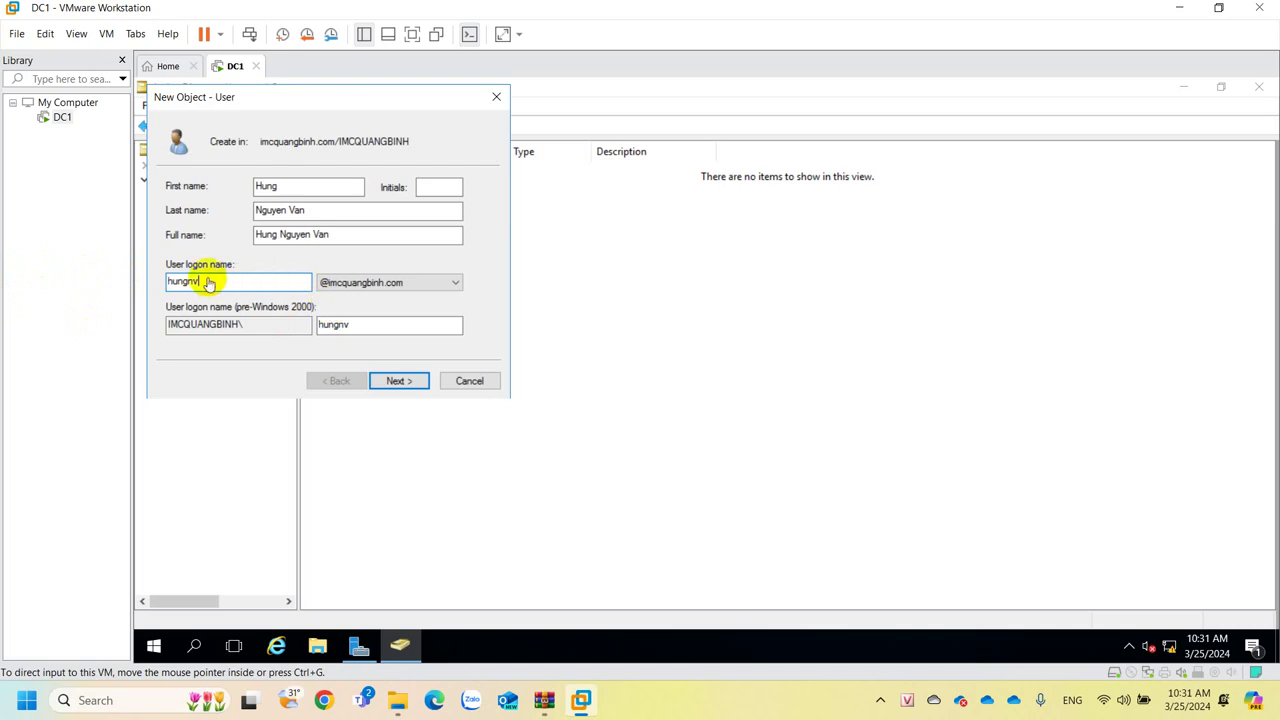
Enter a short user logon name, retyping it until it is the short form.
left_click_drag(203, 282, 131, 282)
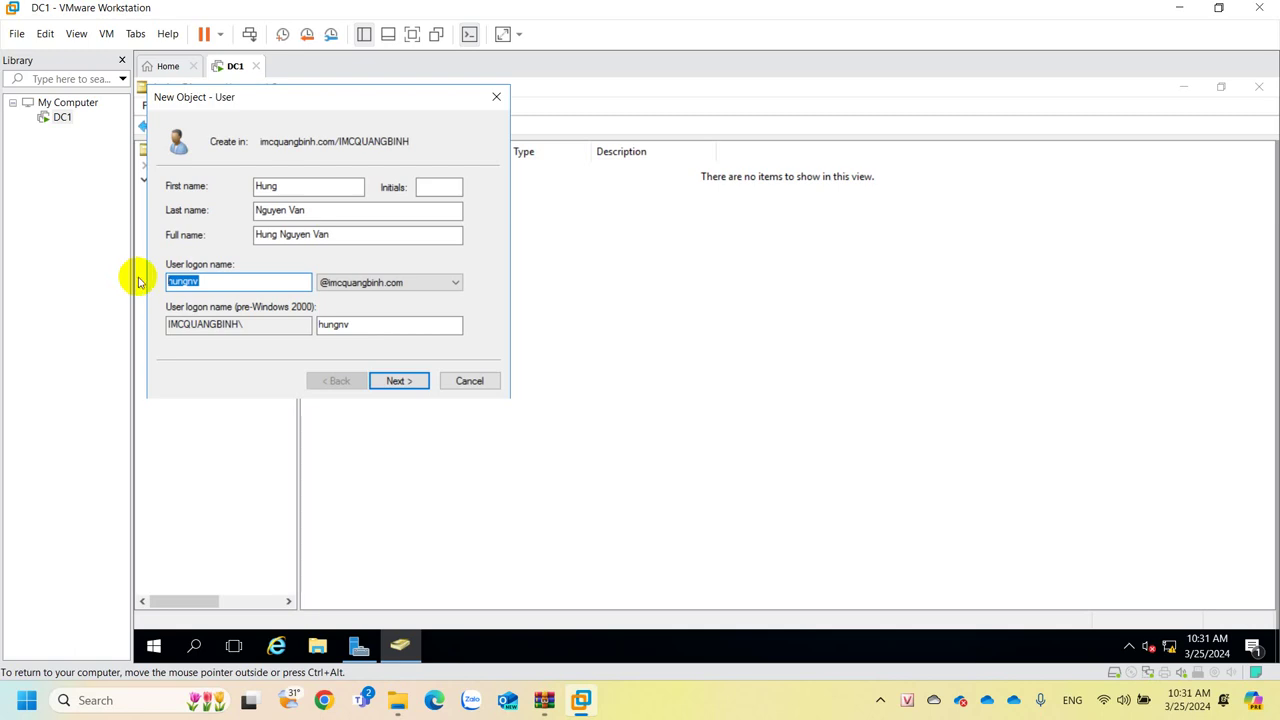
left_click(202, 282)
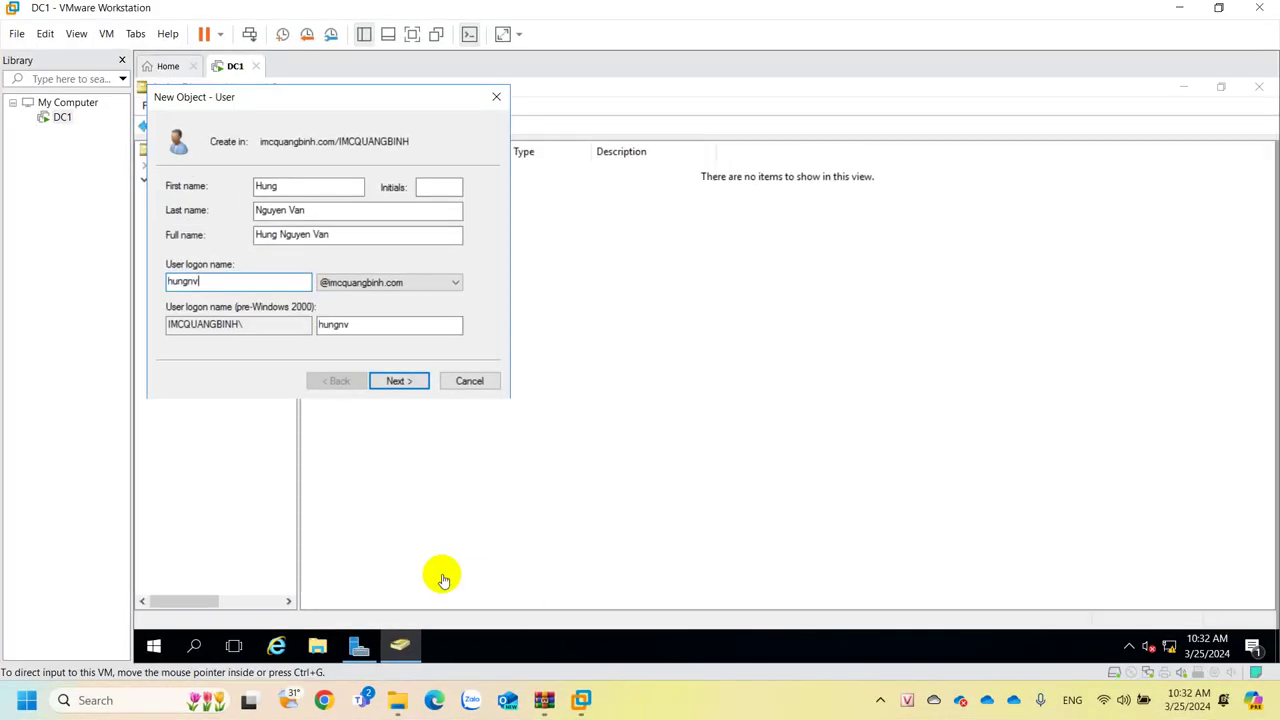
On the password page, enter the user's initial password and its confirmation.
left_click(396, 382)
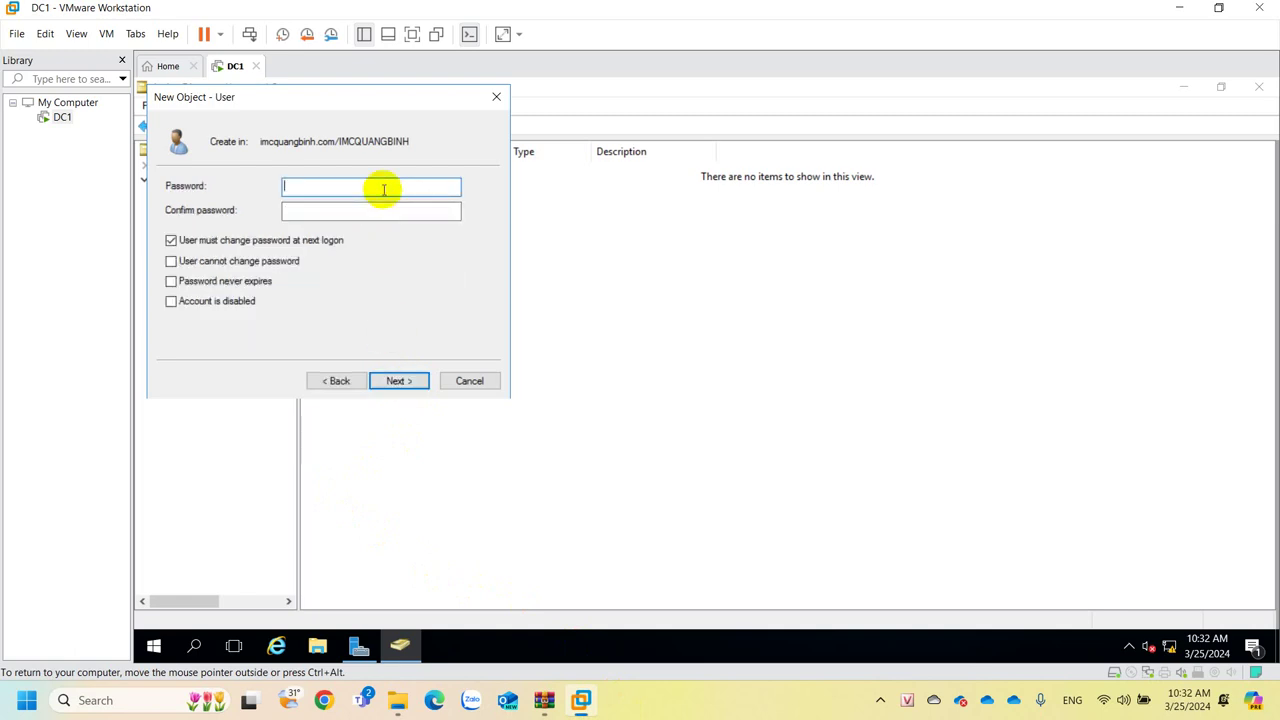
type("12345678")
key("Tab")
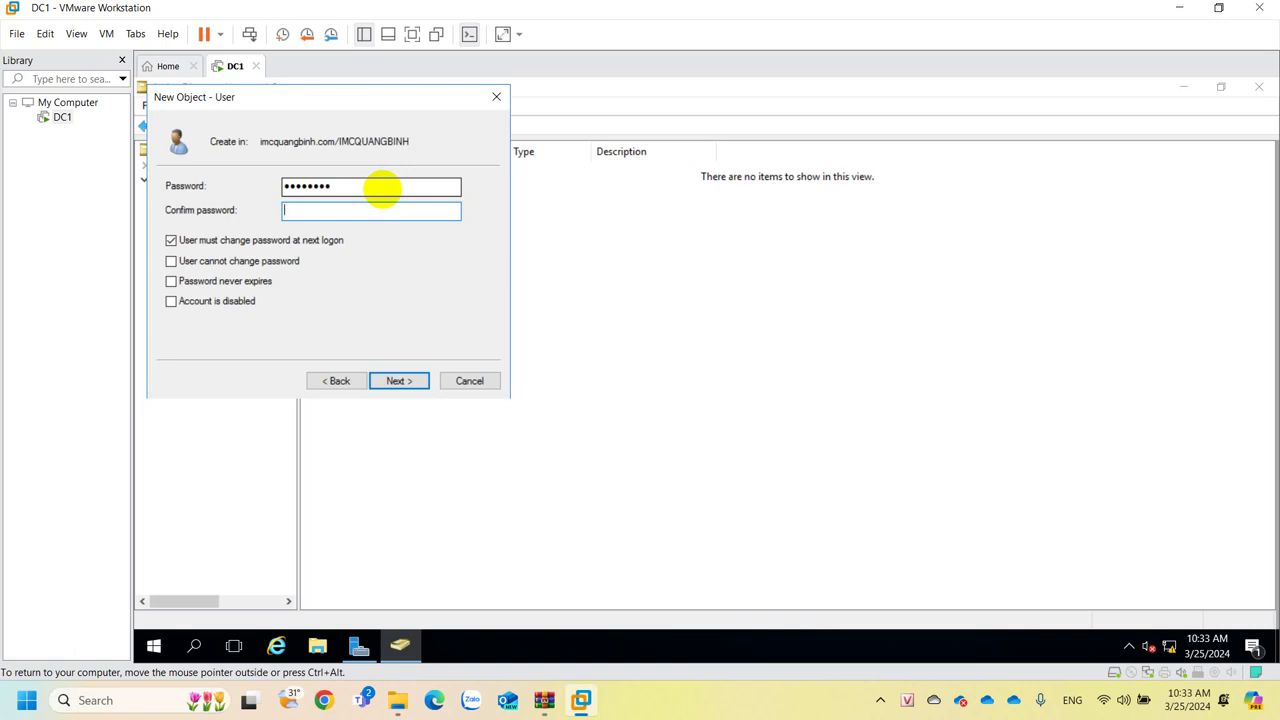
type("P@ssw0rd")
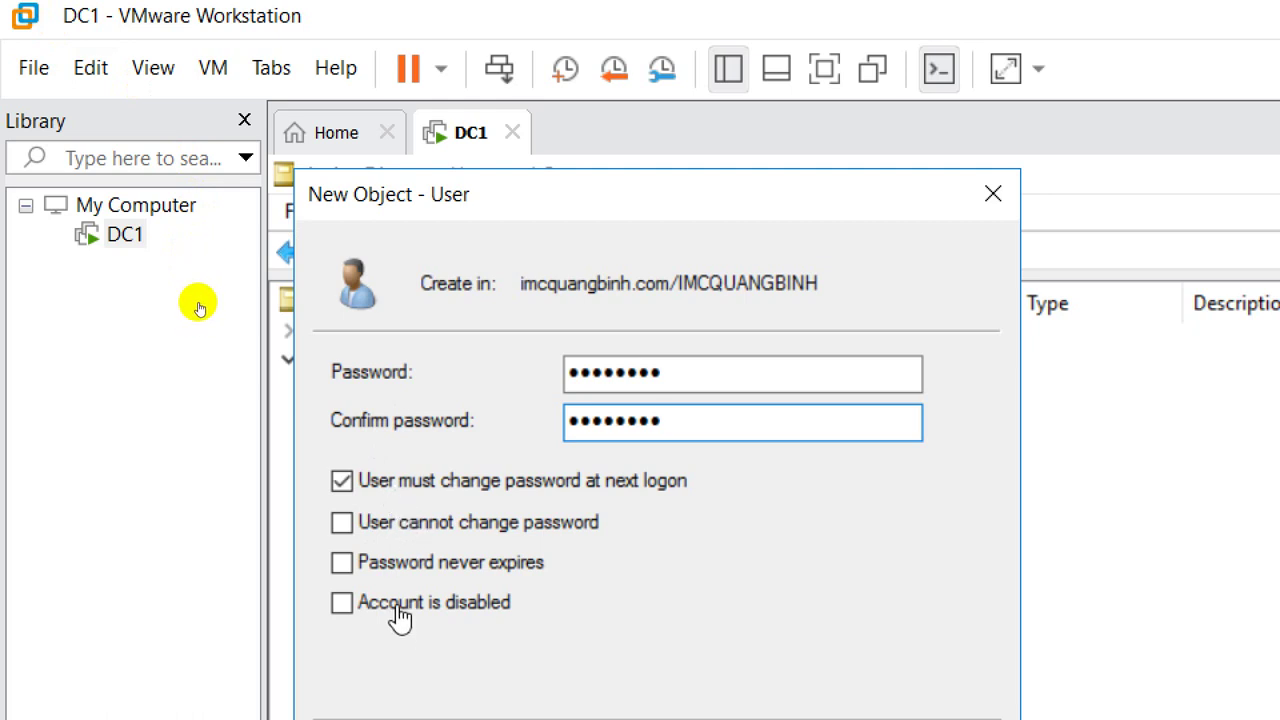
Return to the password field, then check 'User cannot change password', which raises a conflict error.
left_click(651, 372)
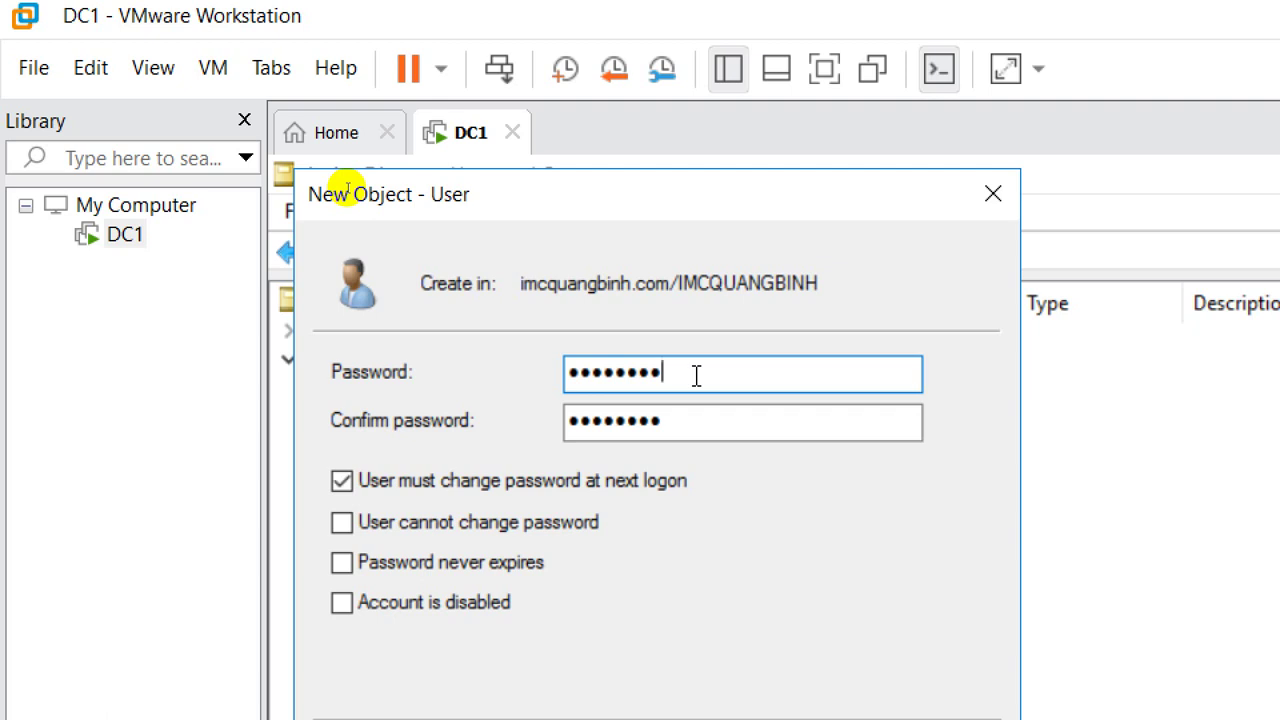
left_click_drag(686, 380, 529, 380)
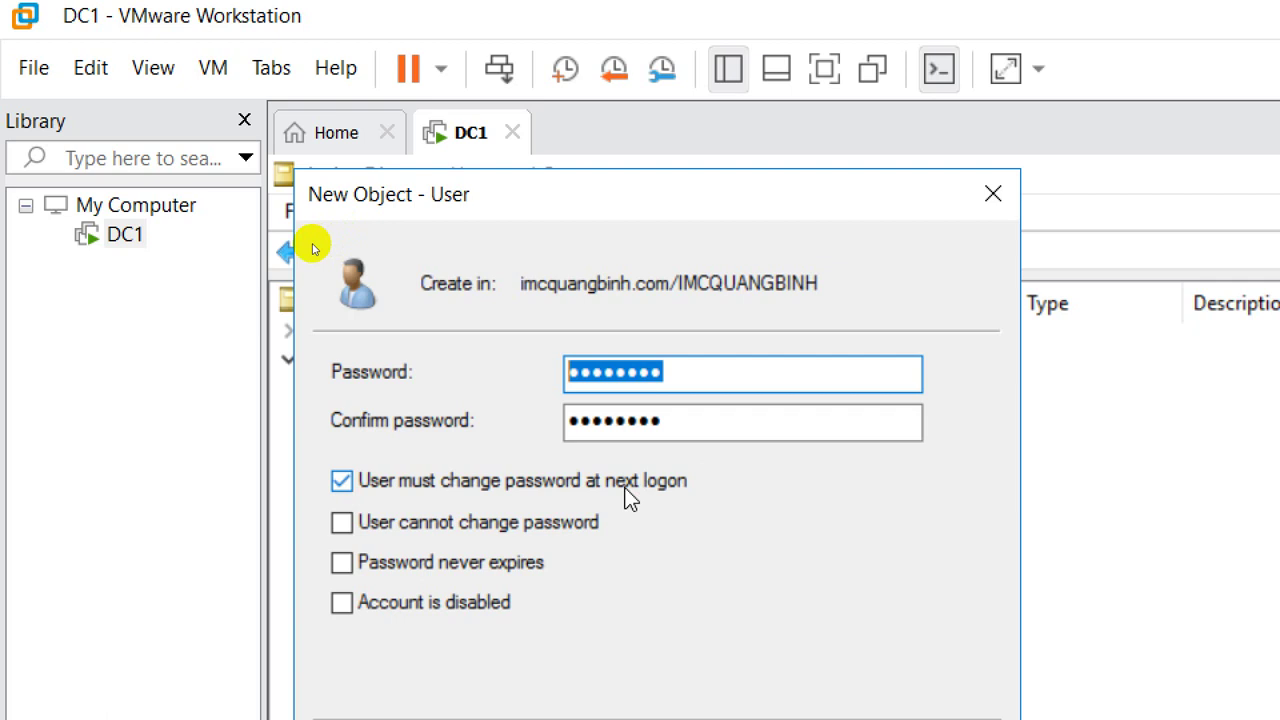
left_click(730, 375)
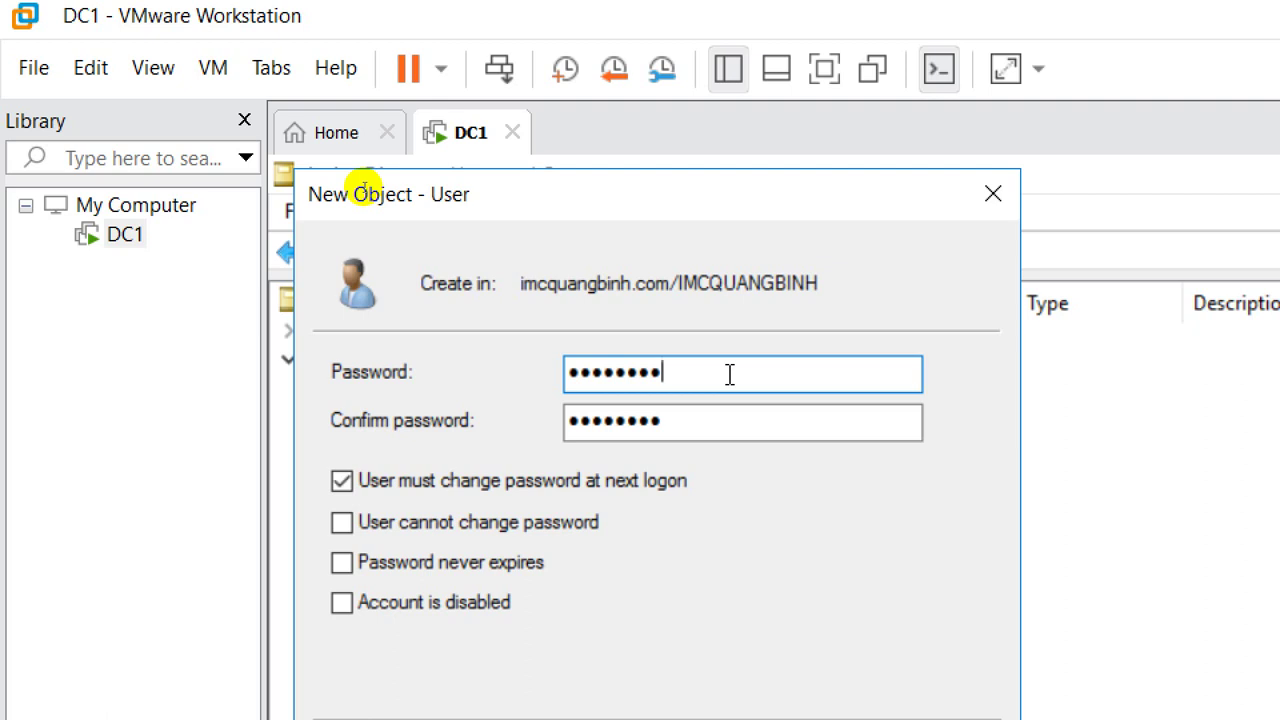
left_click(383, 525)
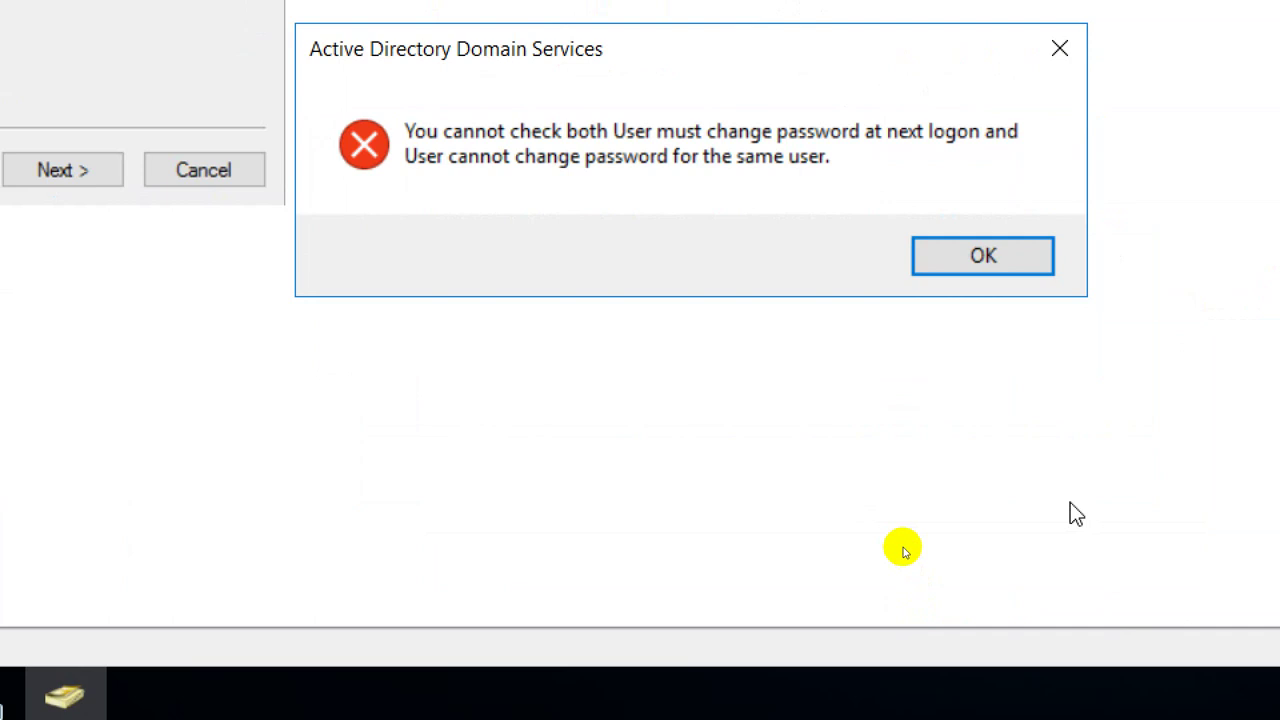
Accept OK on the Active Directory Domain Services conflict error.
key("Return")
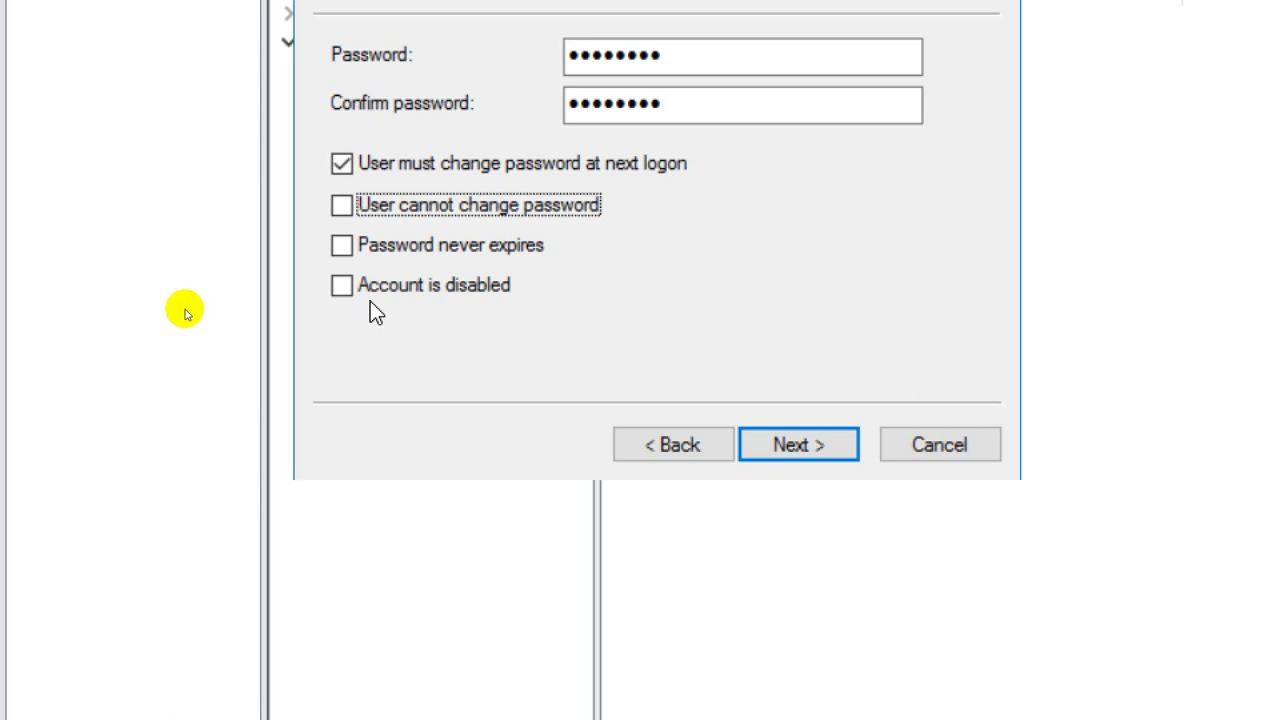
Leave 'Account is disabled' unchecked and go on to the summary page.
left_click(366, 293)
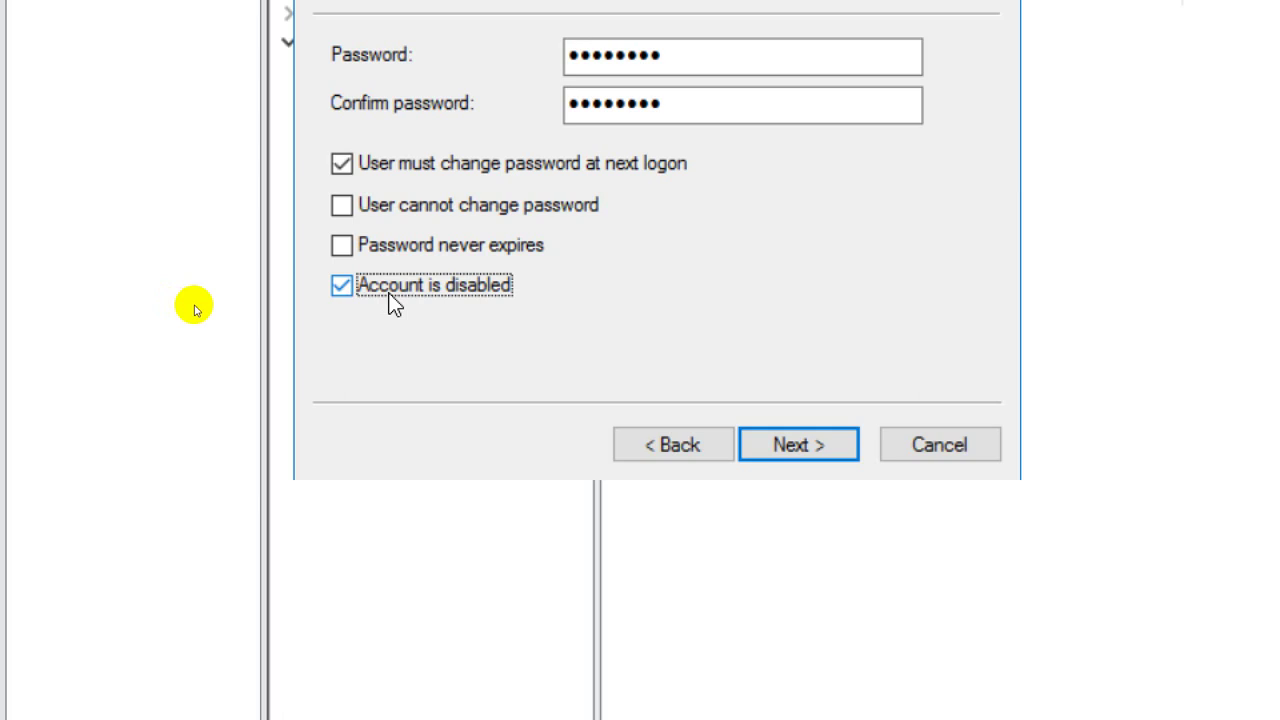
left_click(390, 290)
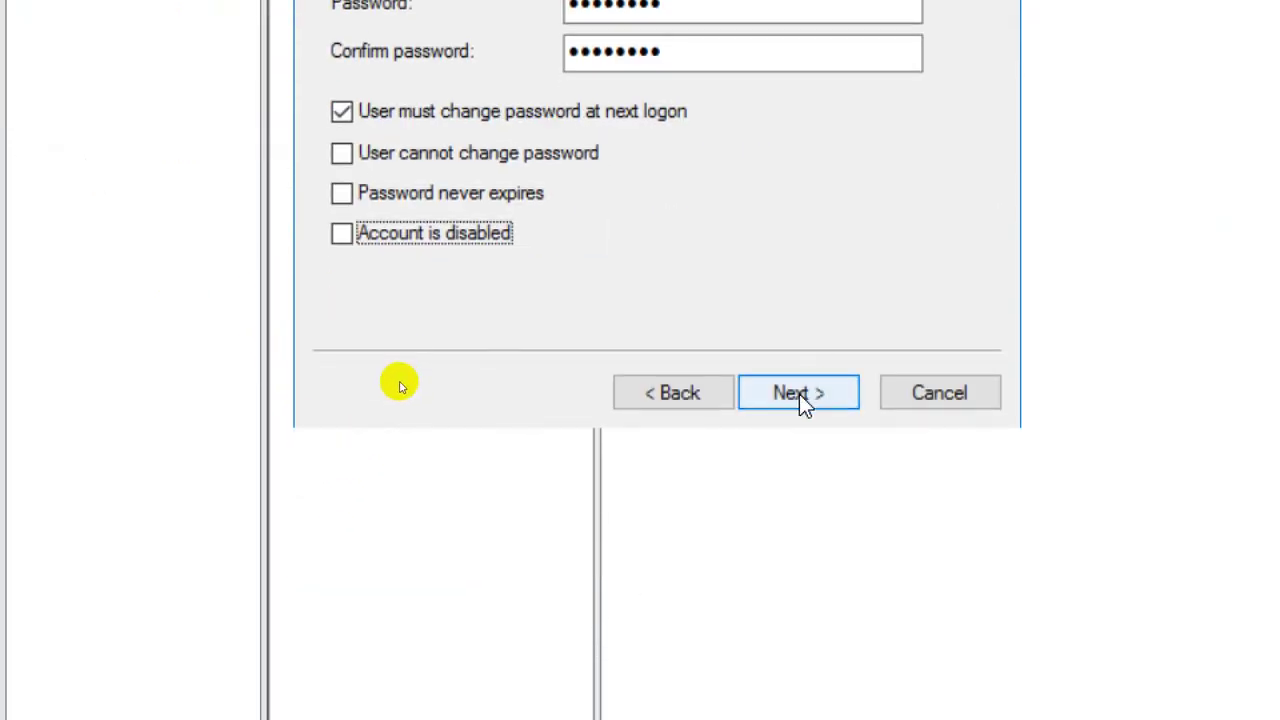
left_click(800, 392)
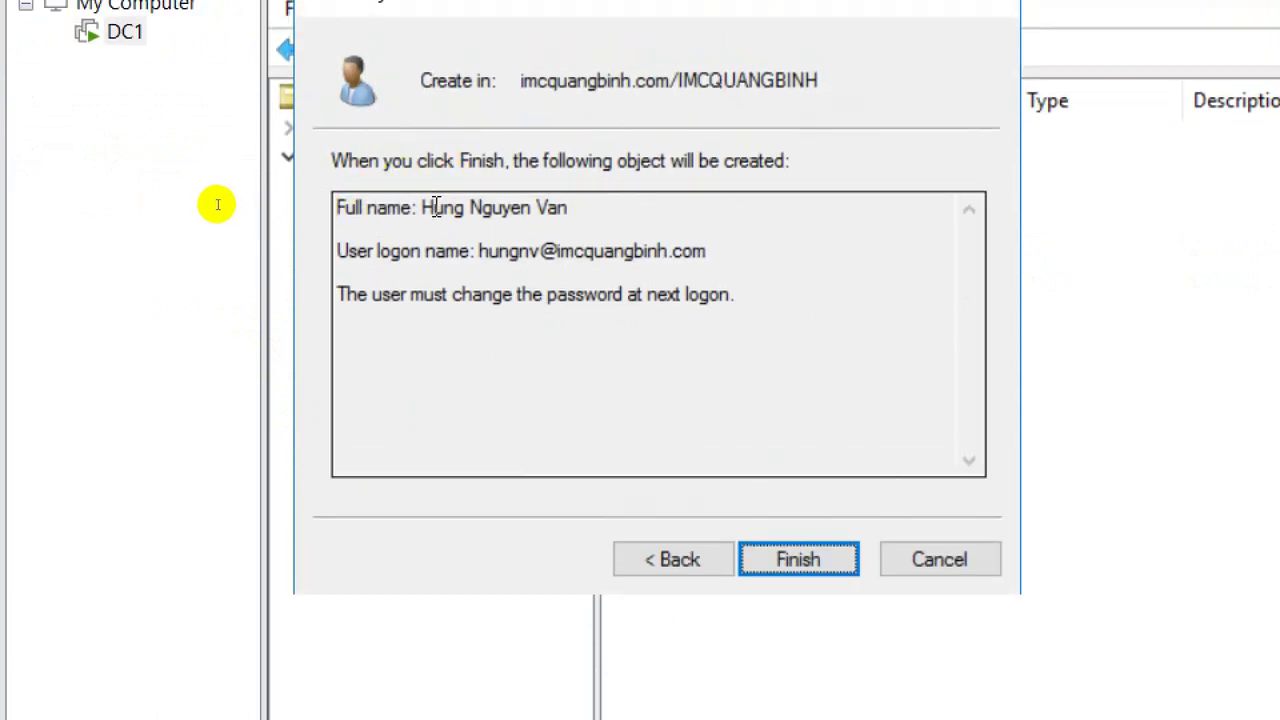
Check the logon name and must-change-password note in the summary, then click Finish.
left_click_drag(472, 251, 730, 259)
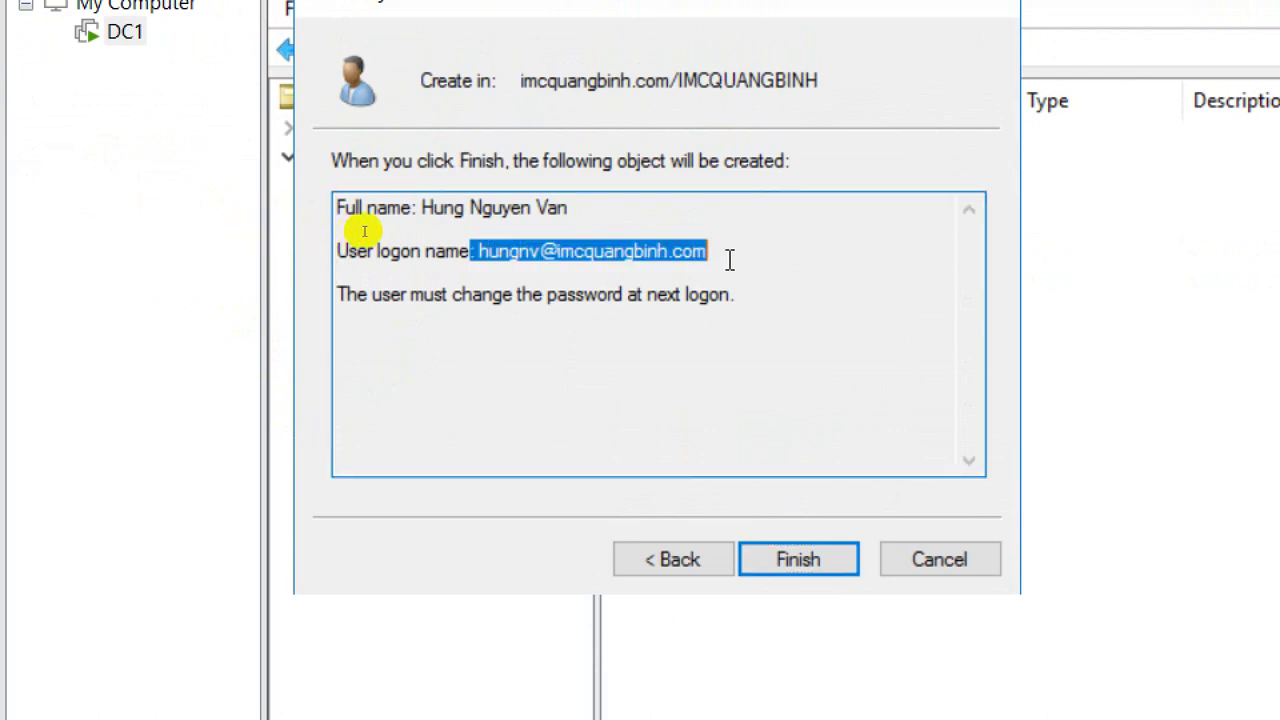
left_click(505, 293)
left_click_drag(340, 295, 765, 298)
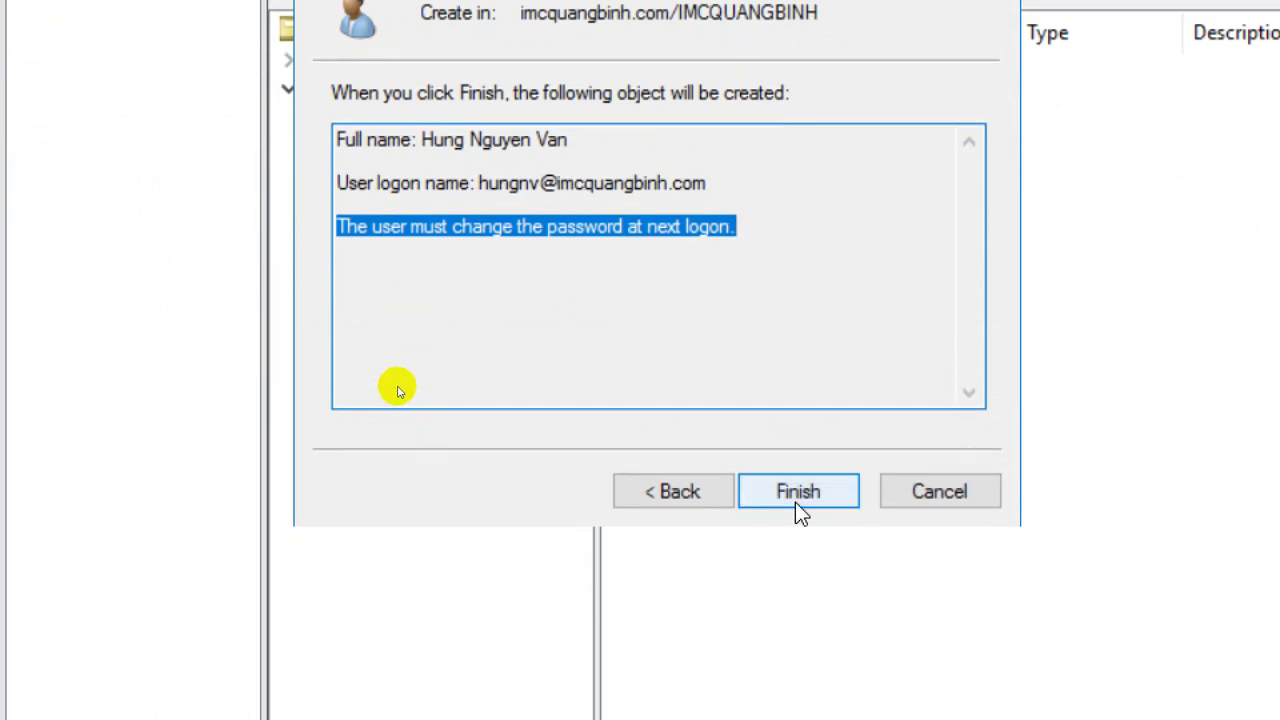
left_click(797, 503)
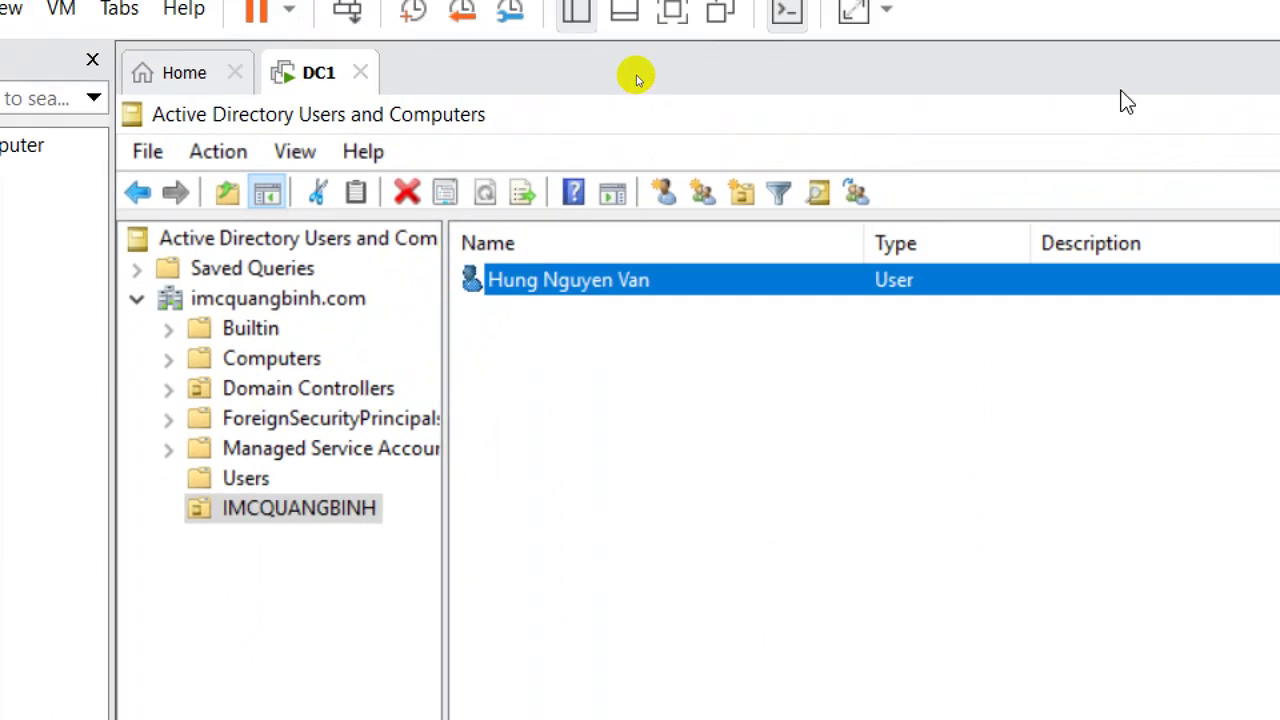
Start another new user in IMCQUANGBINH and enter first name, last name and logon name.
right_click(631, 381)
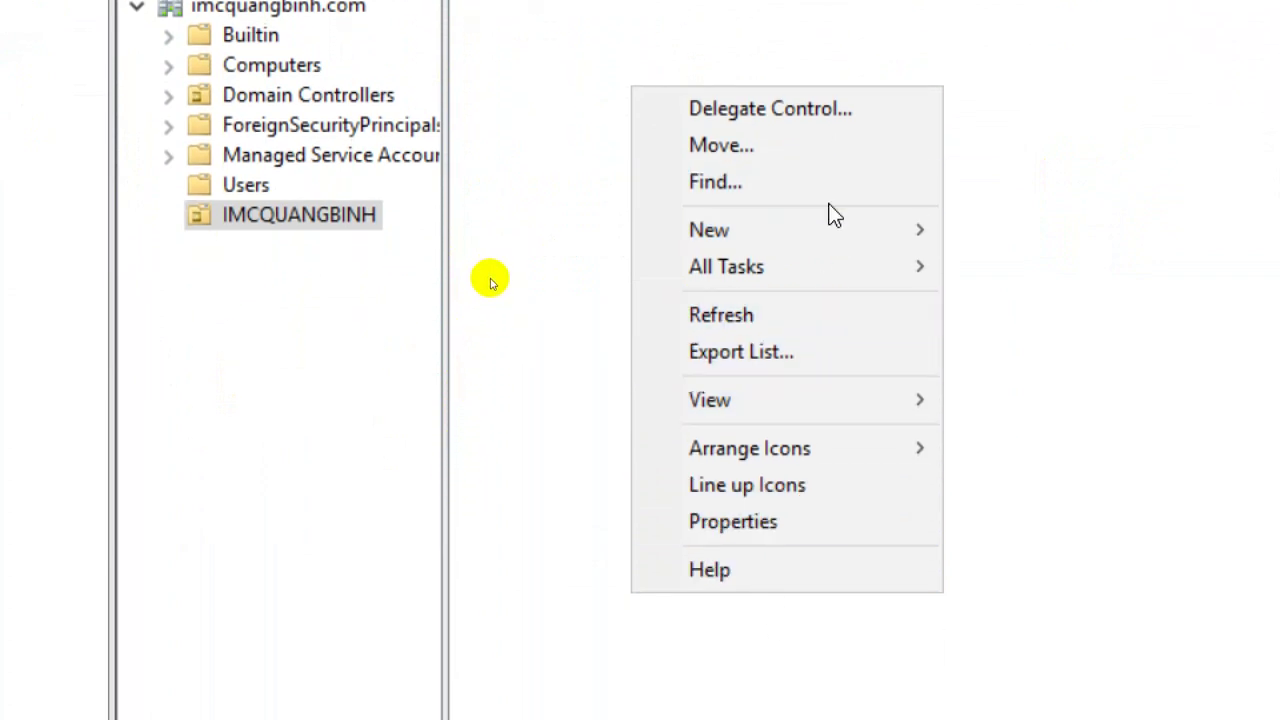
mouse_move(831, 240)
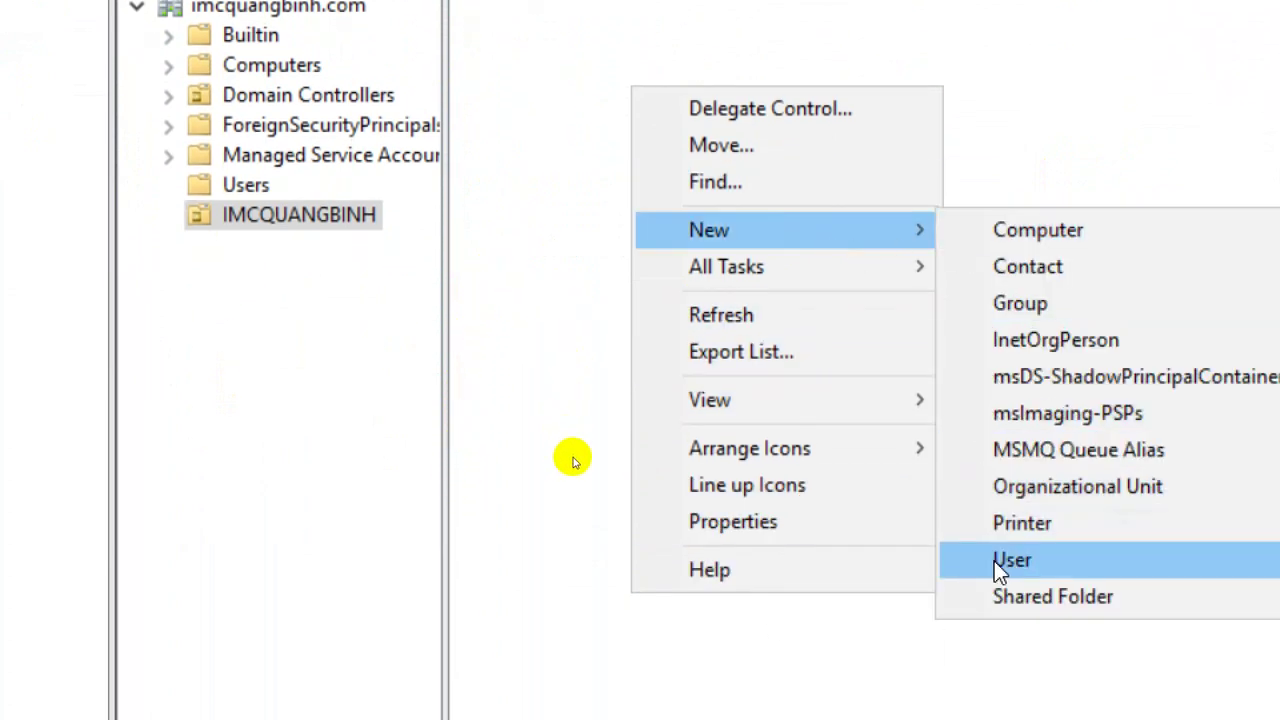
left_click(995, 562)
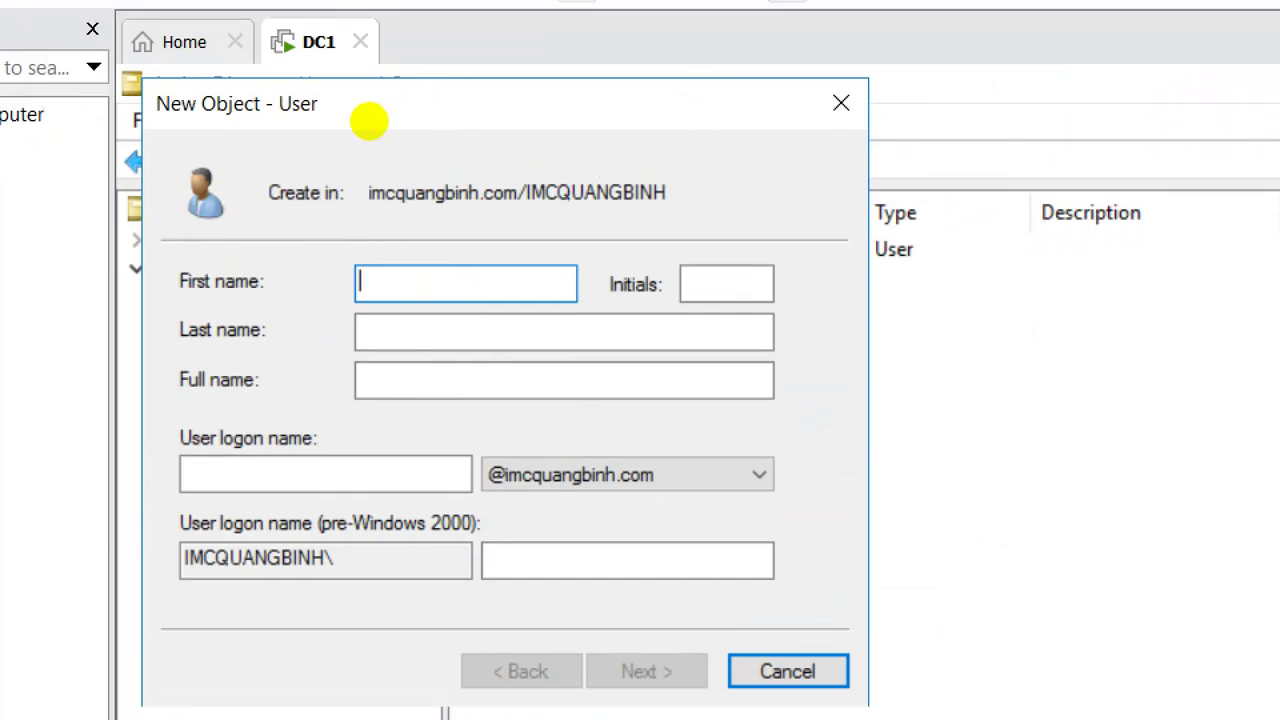
key("Tab")
key("Tab")
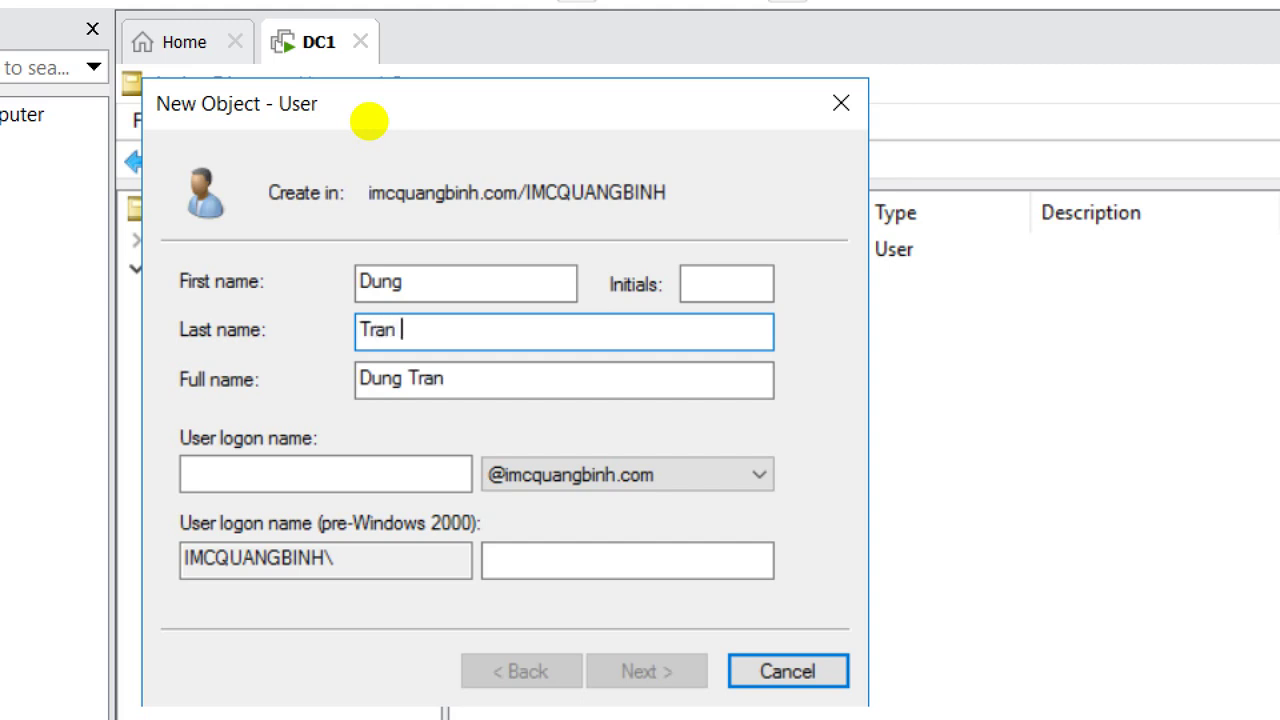
key("Tab")
key("Tab")
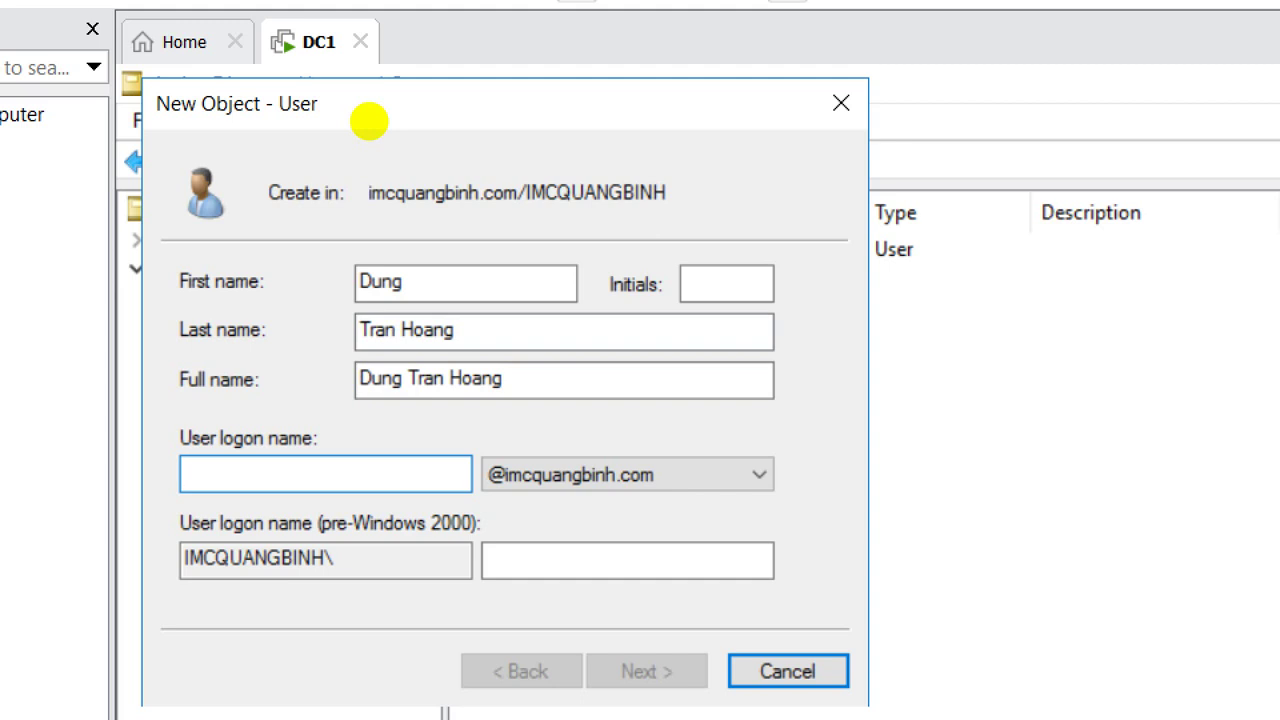
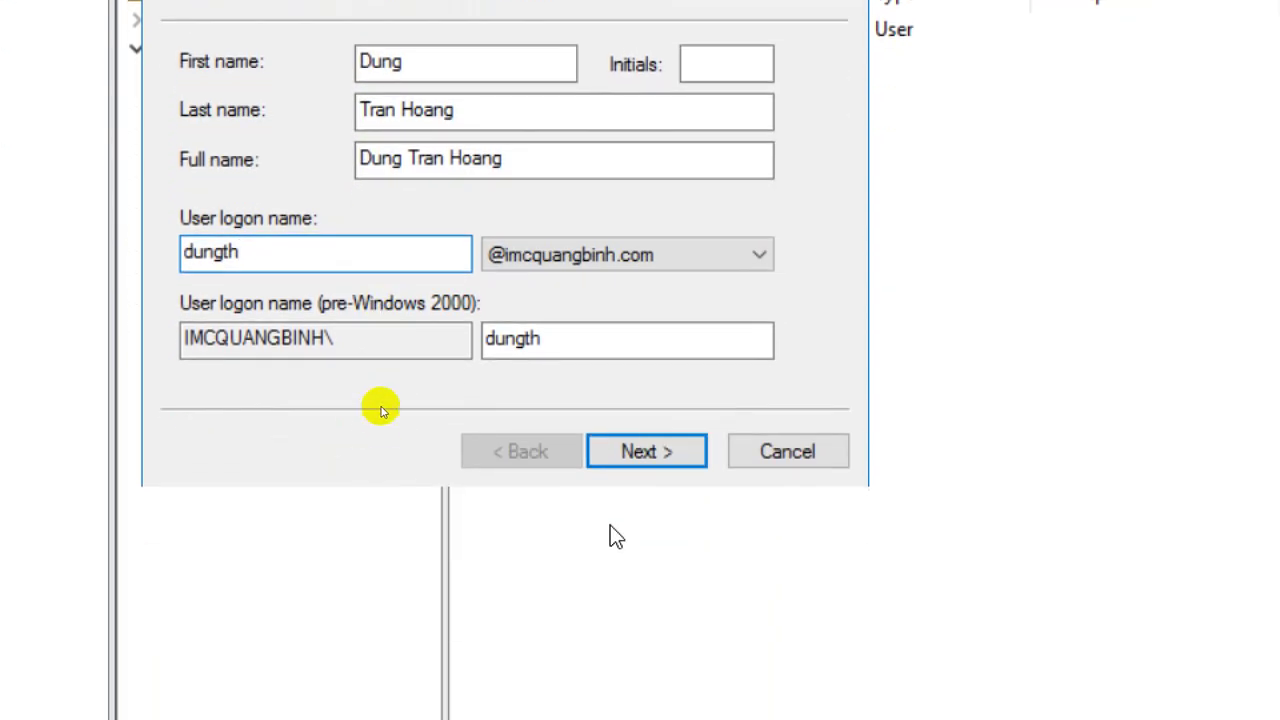
Uncheck 'User must change password at next logon' and advance to the summary page.
left_click(620, 455)
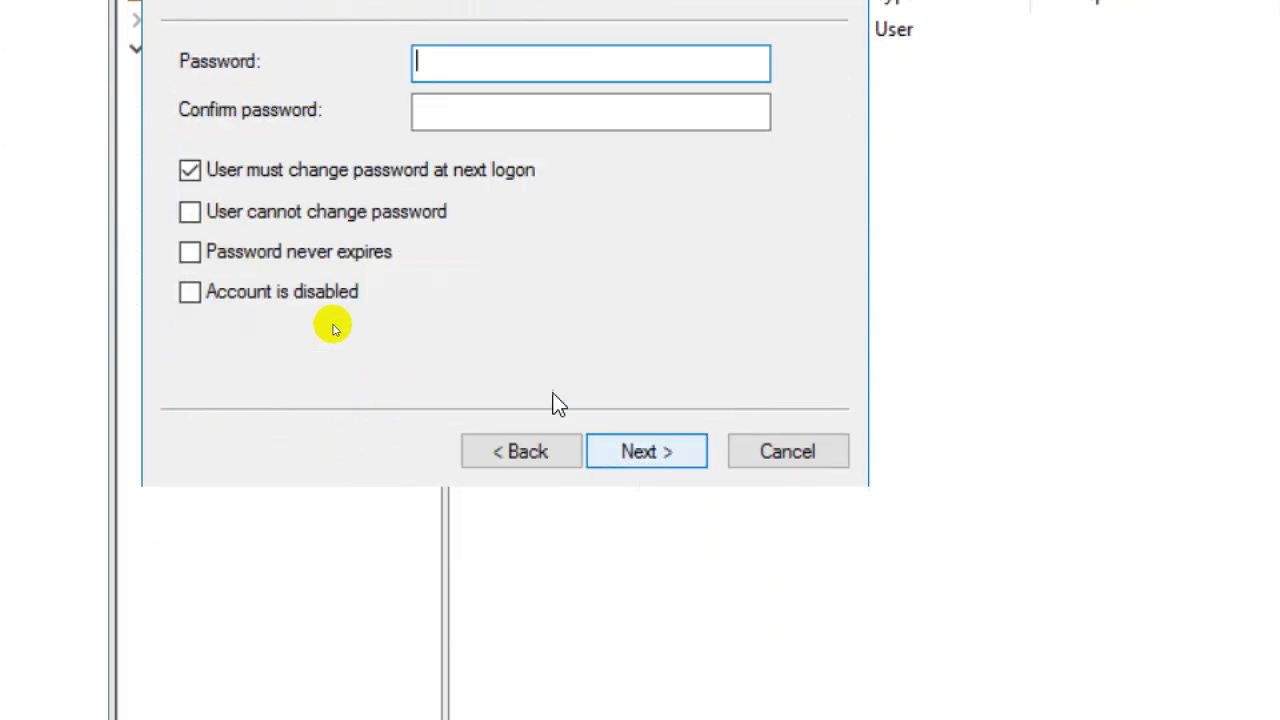
left_click(351, 173)
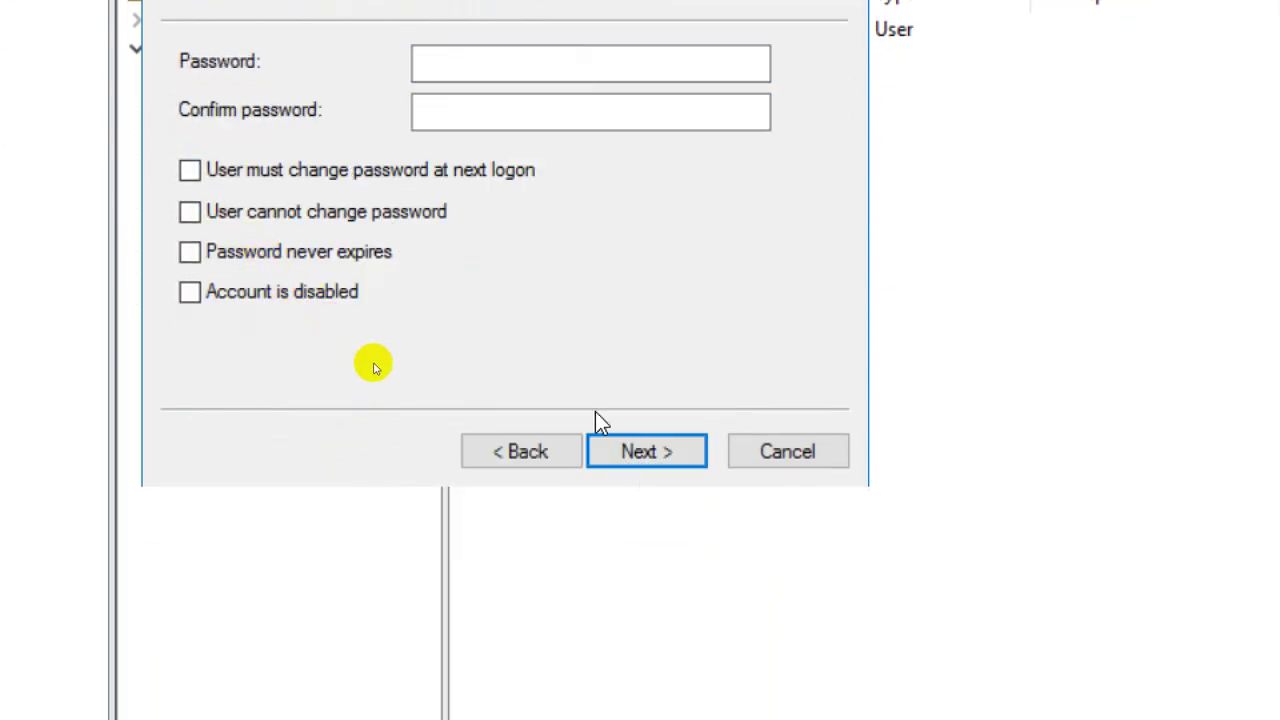
left_click(626, 455)
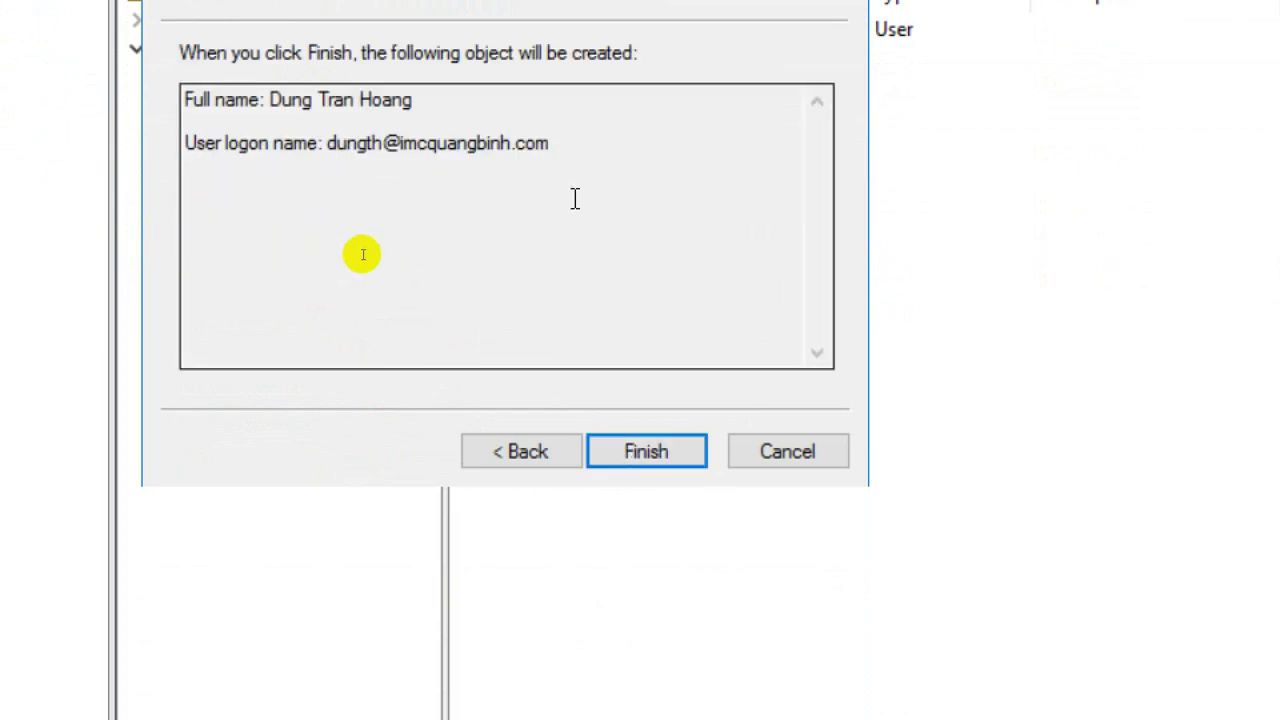
Try Finish, dismiss the password requirements error and go back to the password page.
left_click(676, 447)
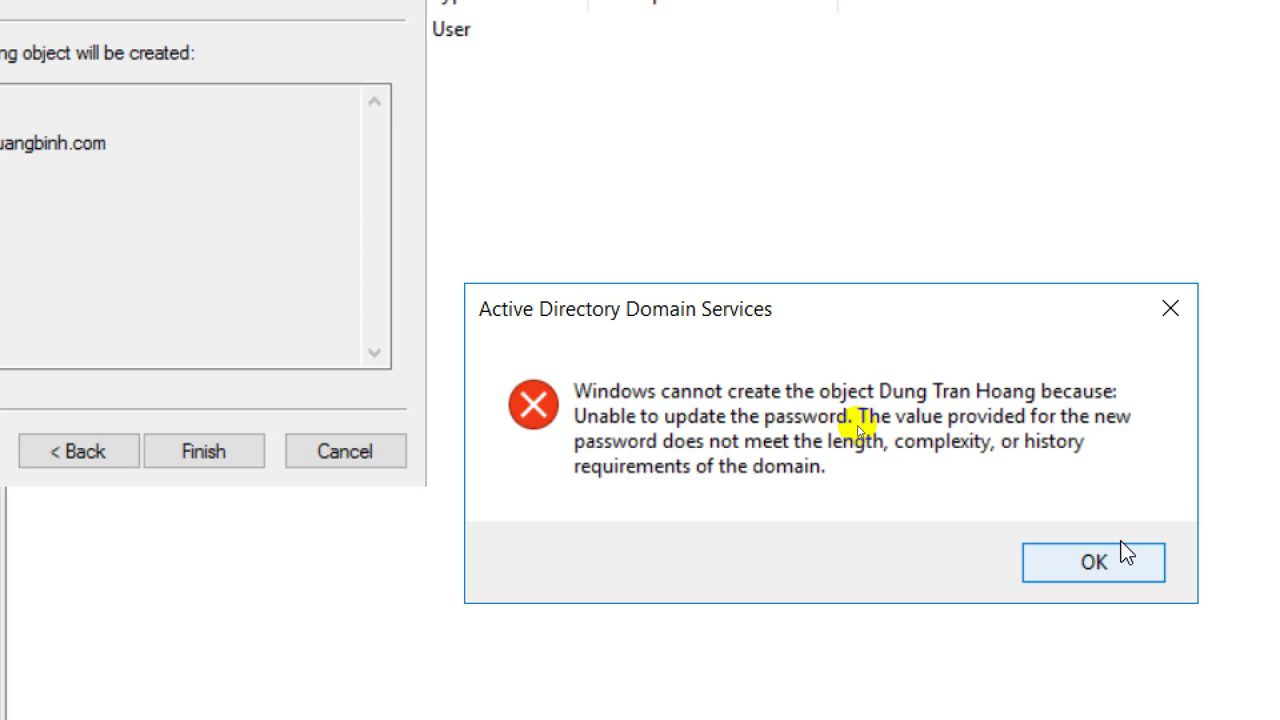
left_click(1094, 562)
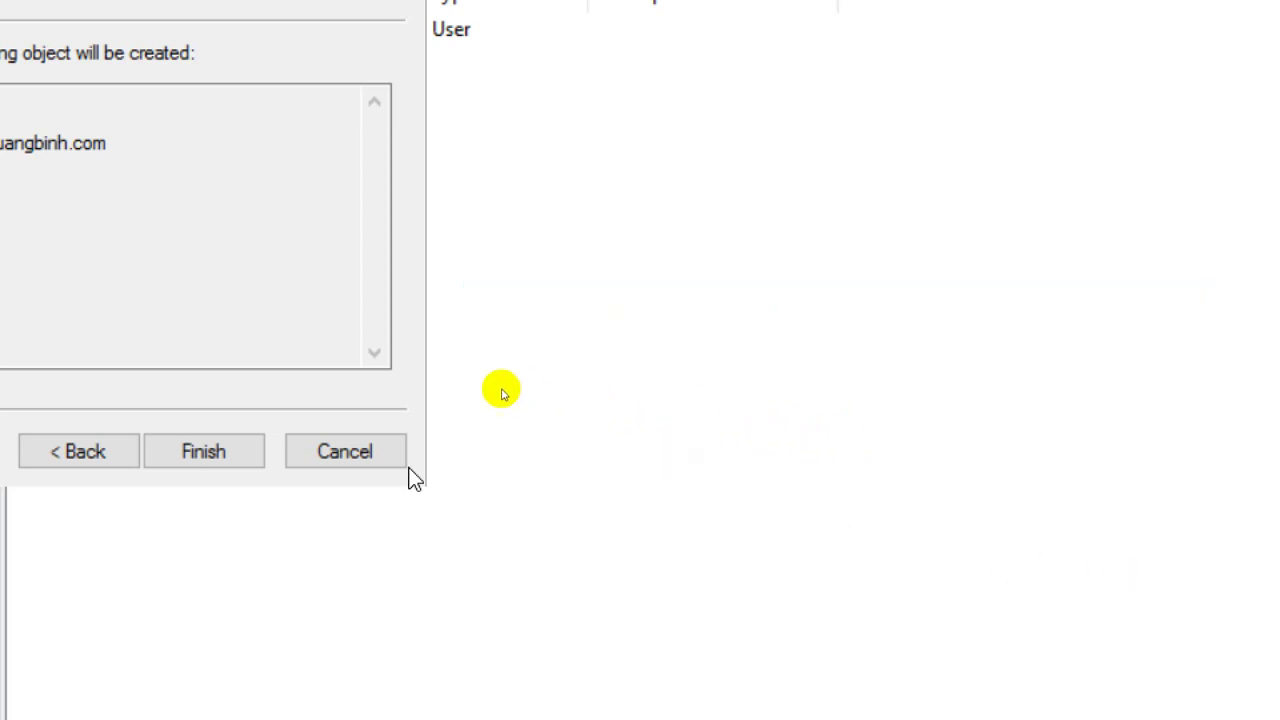
left_click(233, 455)
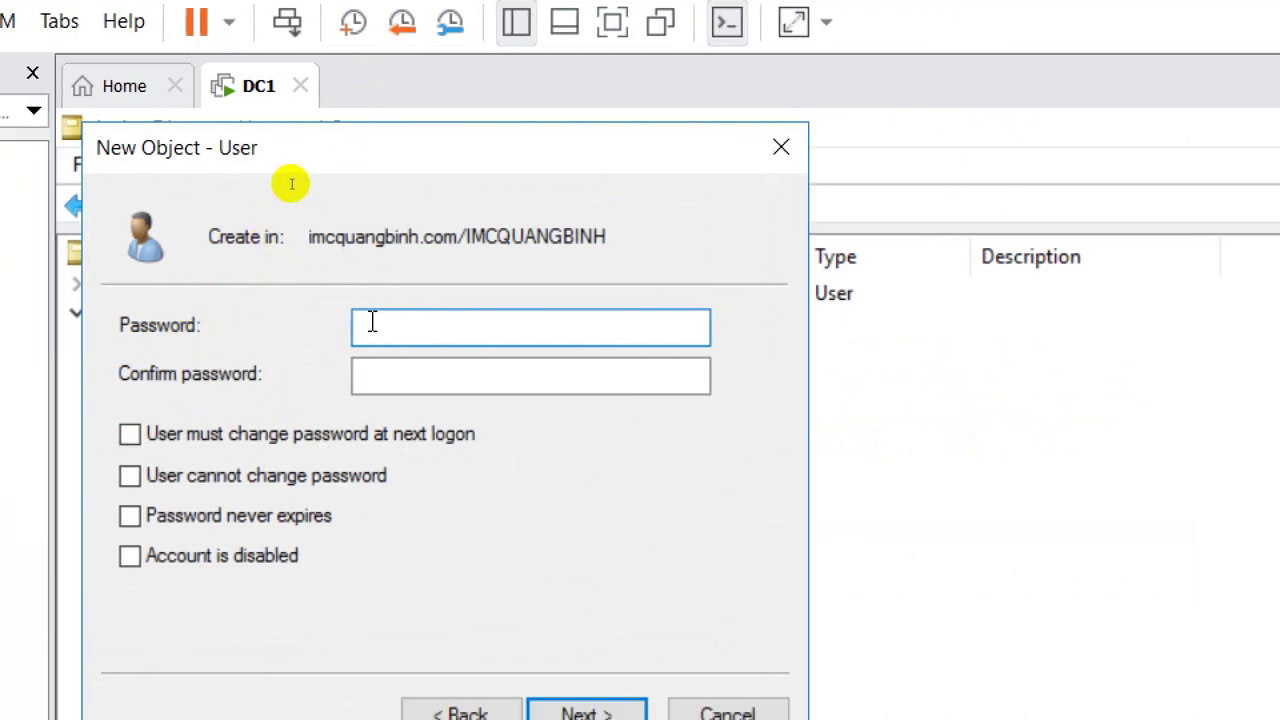
Enter and confirm a new password for the user, then finish creating the account.
type("12345678")
key("Tab")
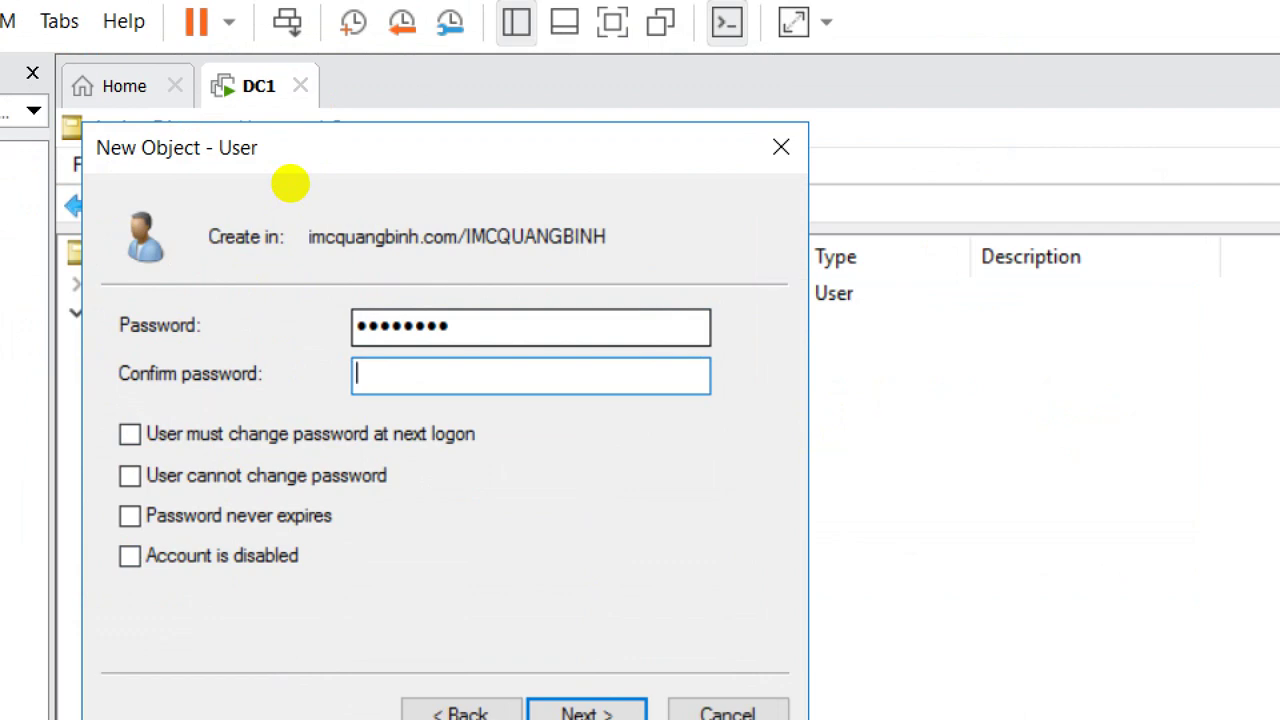
type("123456789")
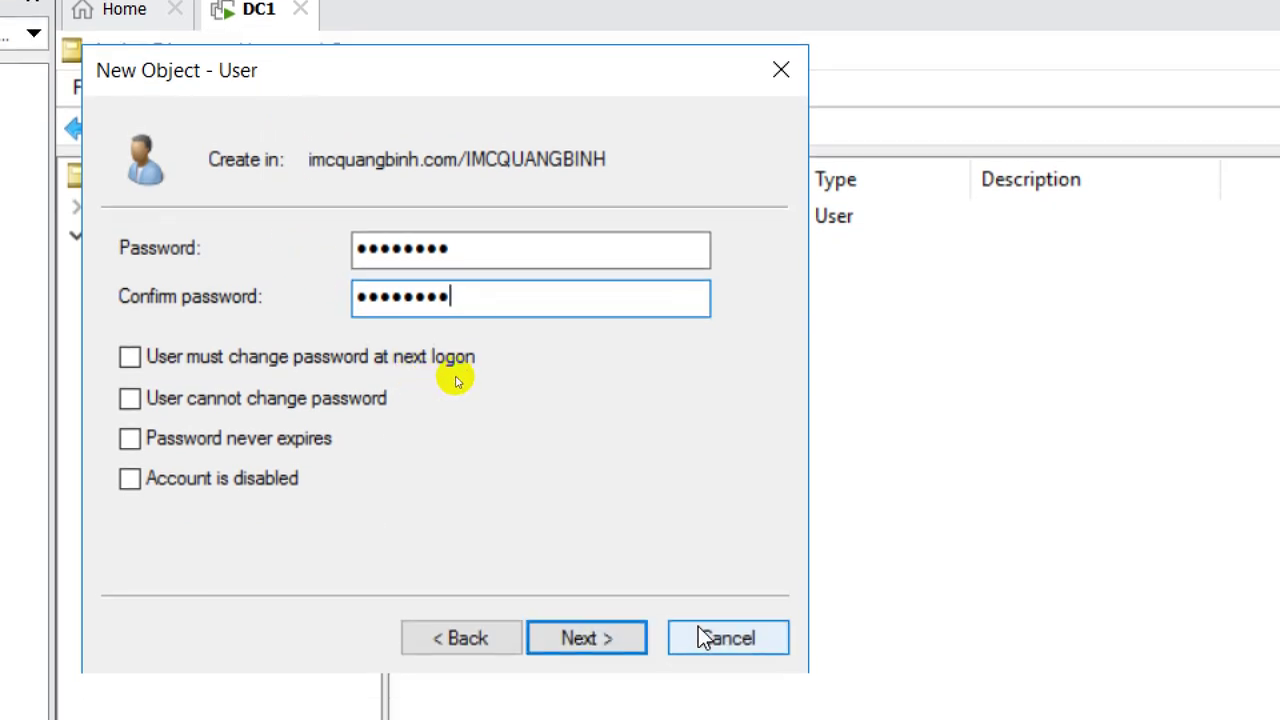
left_click(638, 712)
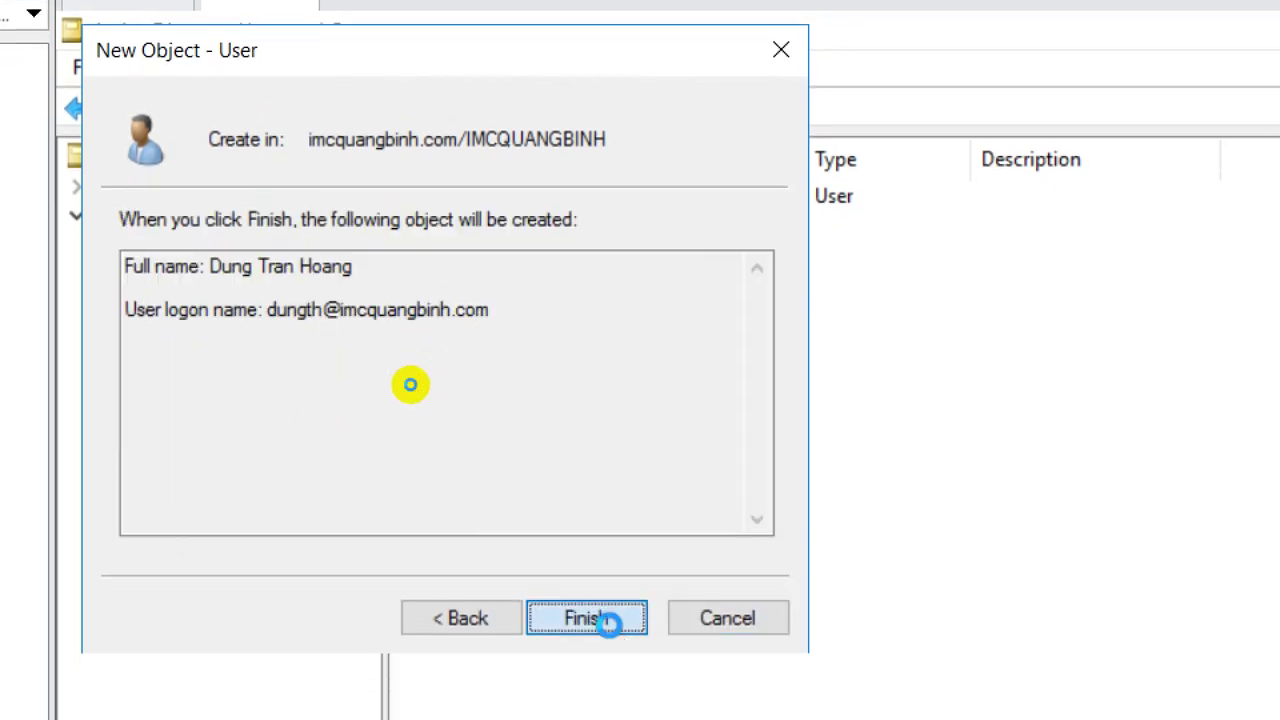
left_click(610, 626)
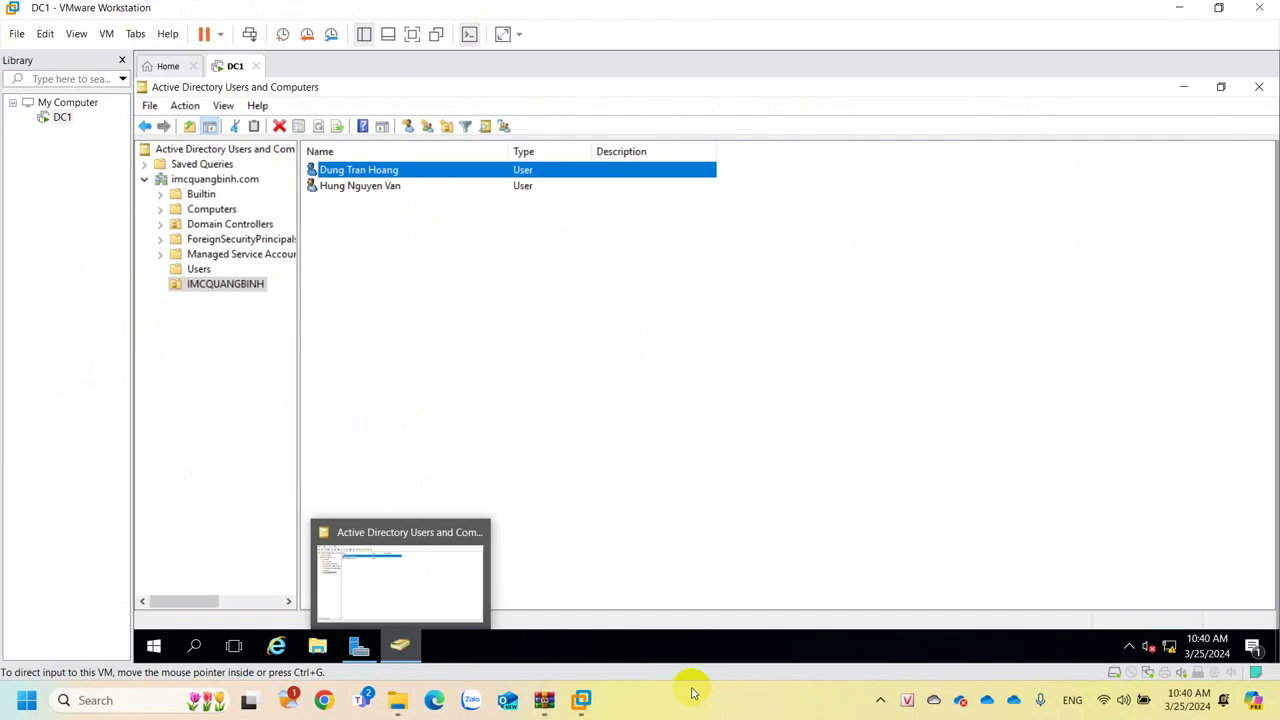
Open CLIENT1.vmx from the A Dung - QTM\CLIENT1 folder in VMware Workstation.
left_click(527, 383)
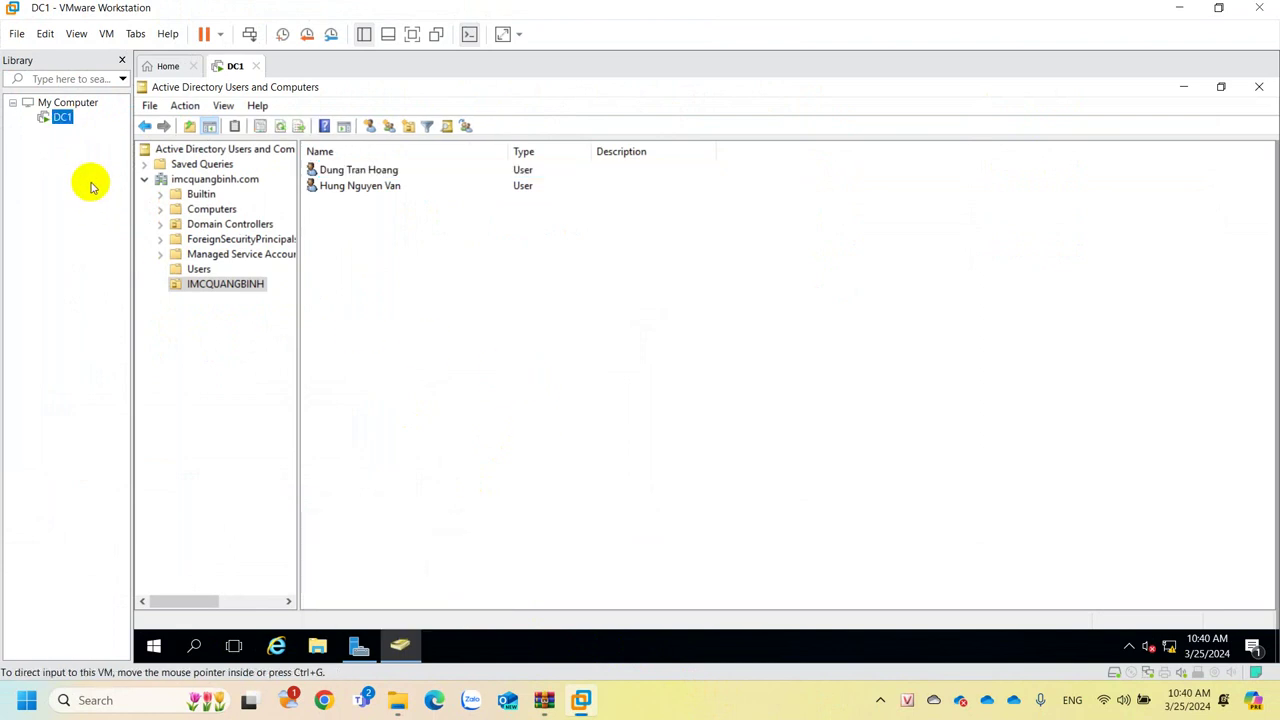
left_click(15, 34)
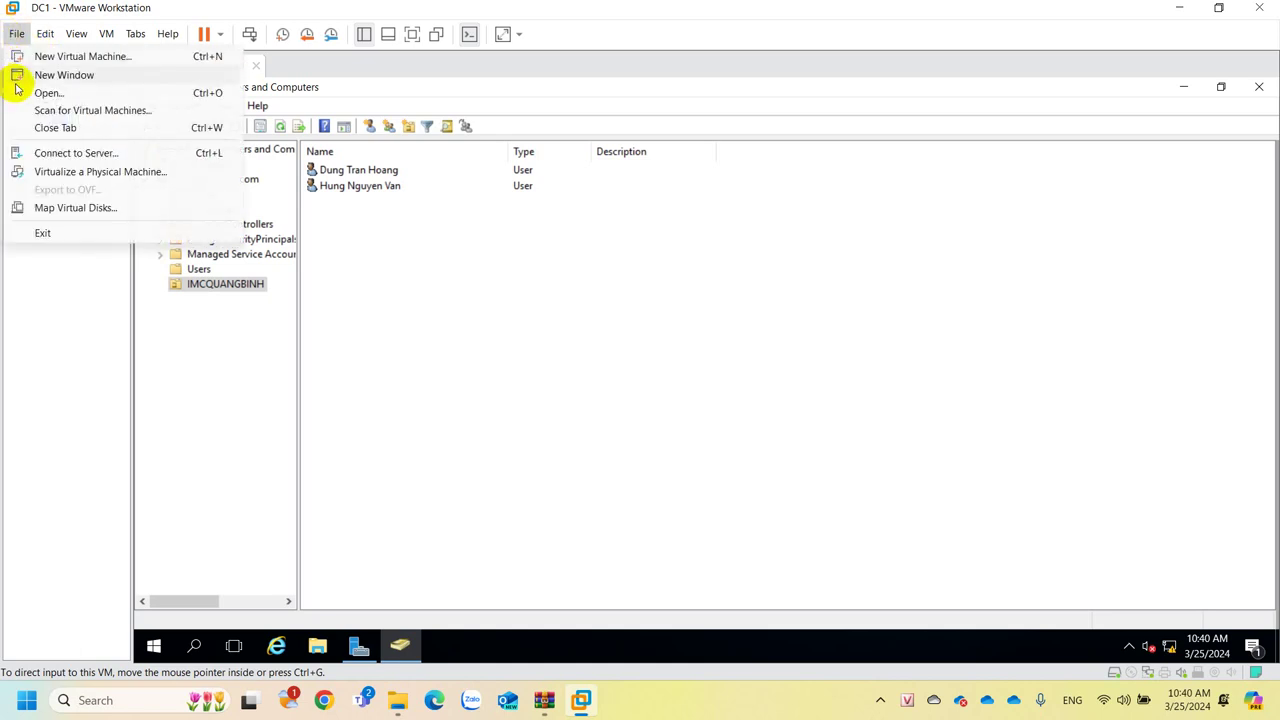
left_click(30, 90)
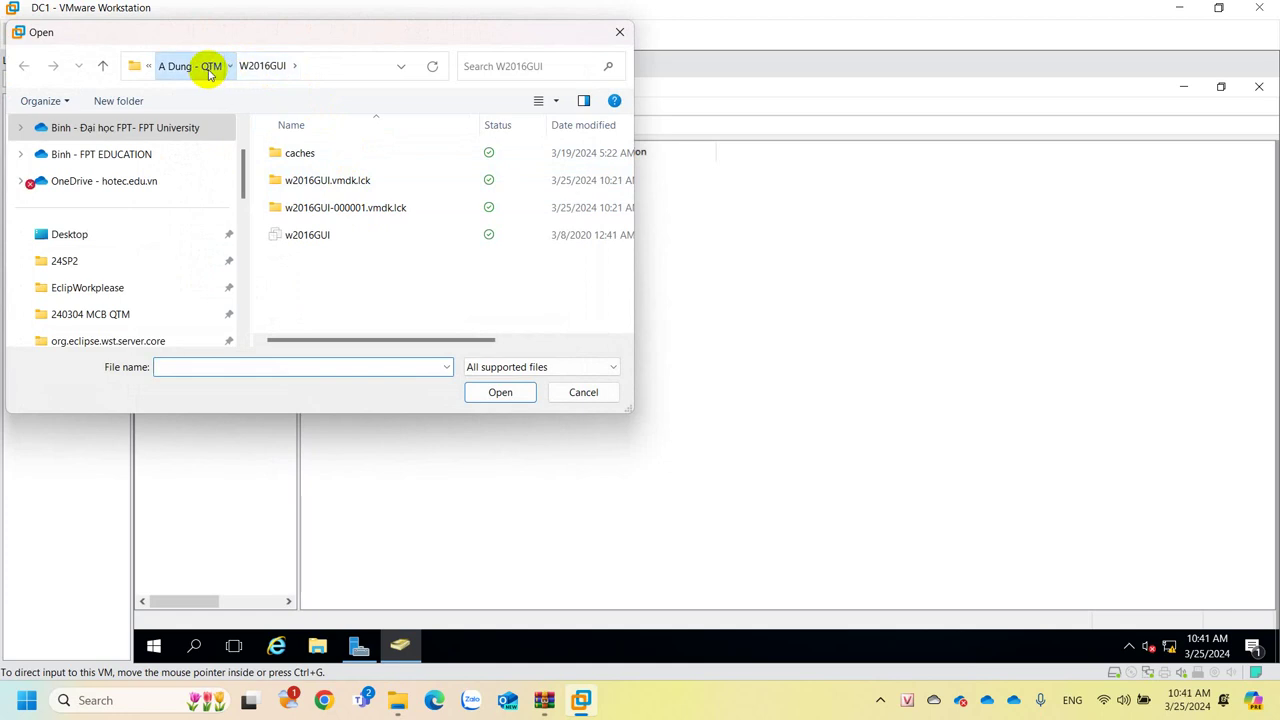
left_click(200, 65)
double_click(295, 153)
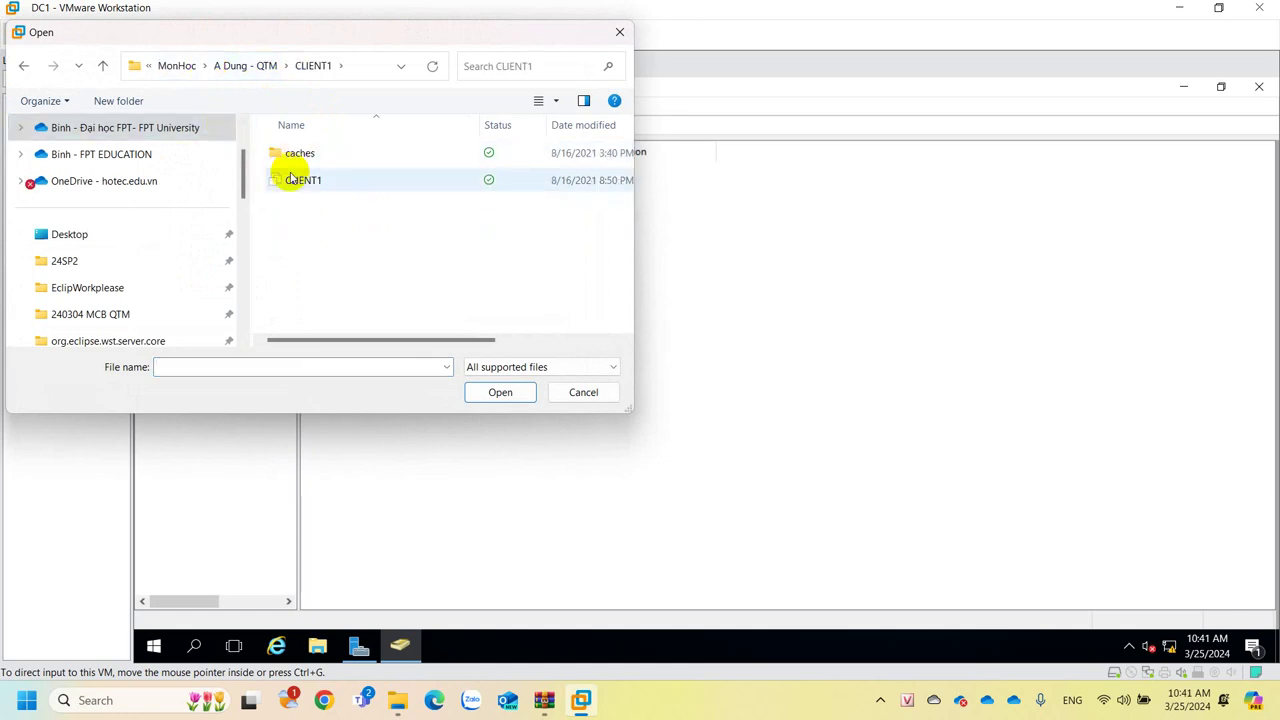
double_click(300, 180)
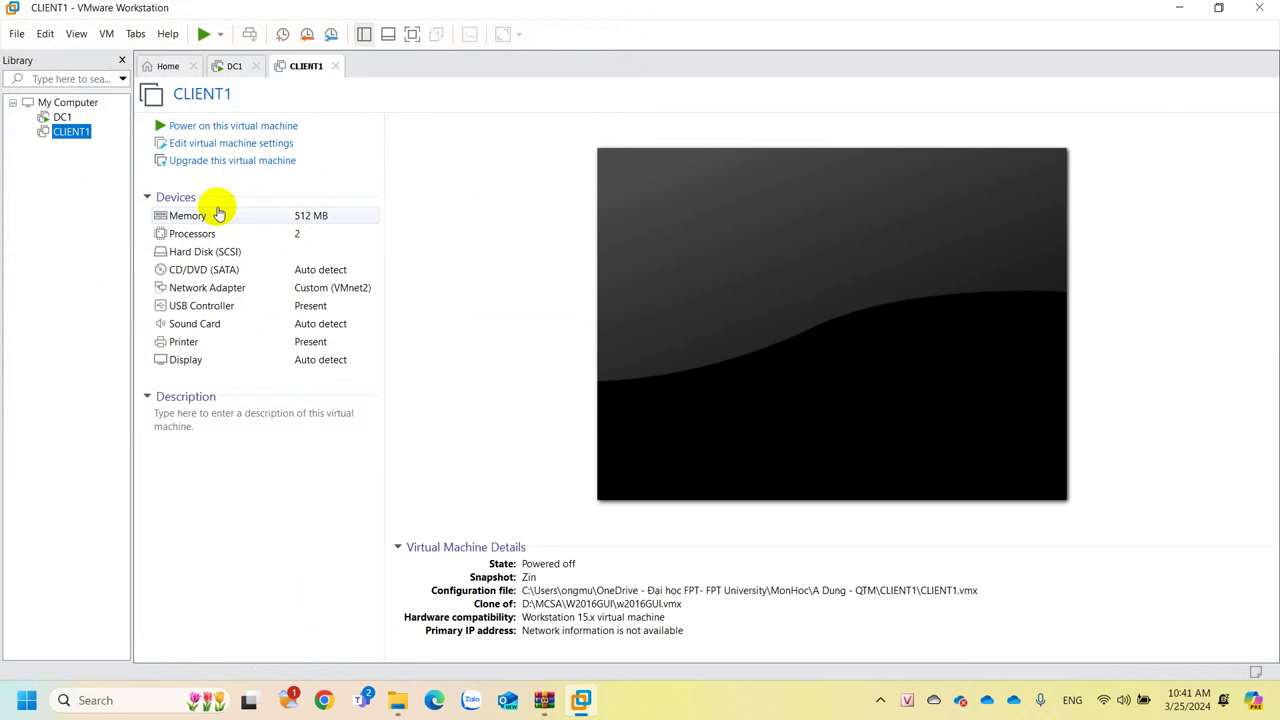
Try powering on CLIENT1, locate W2016GUI's w2016GUI.vmx, answer I Copied It, and dismiss the error.
left_click(199, 127)
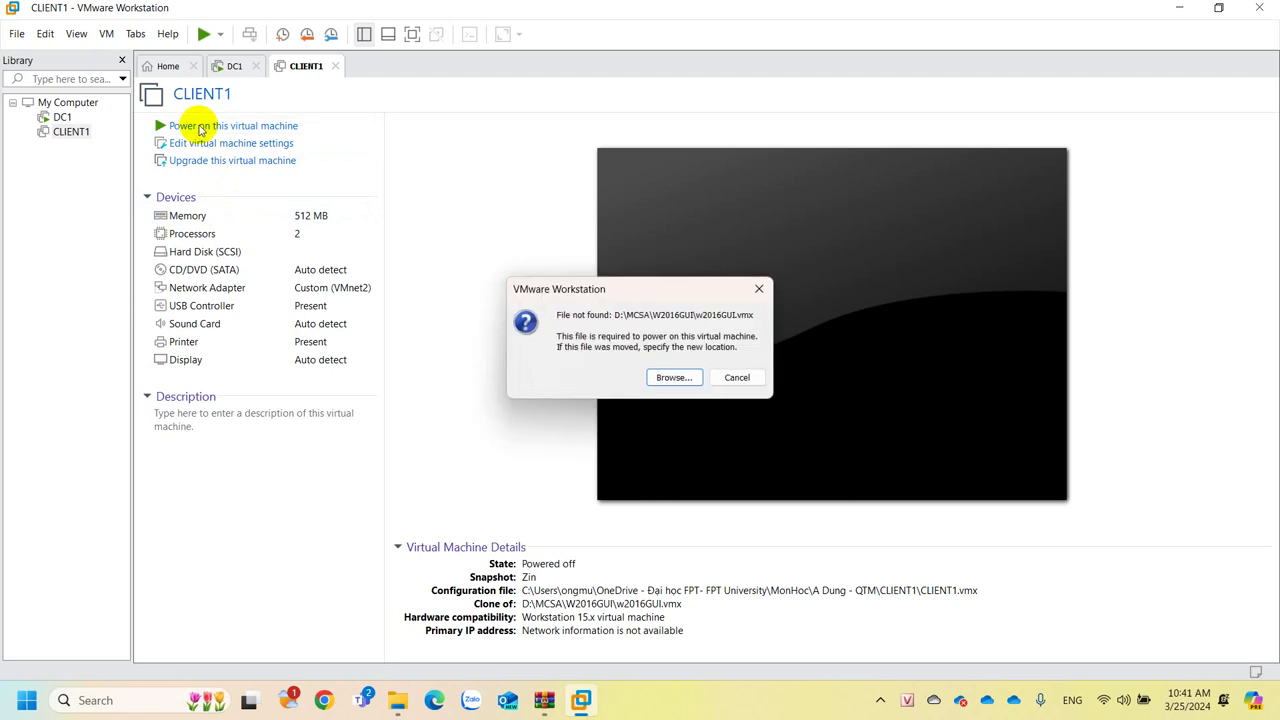
left_click(660, 375)
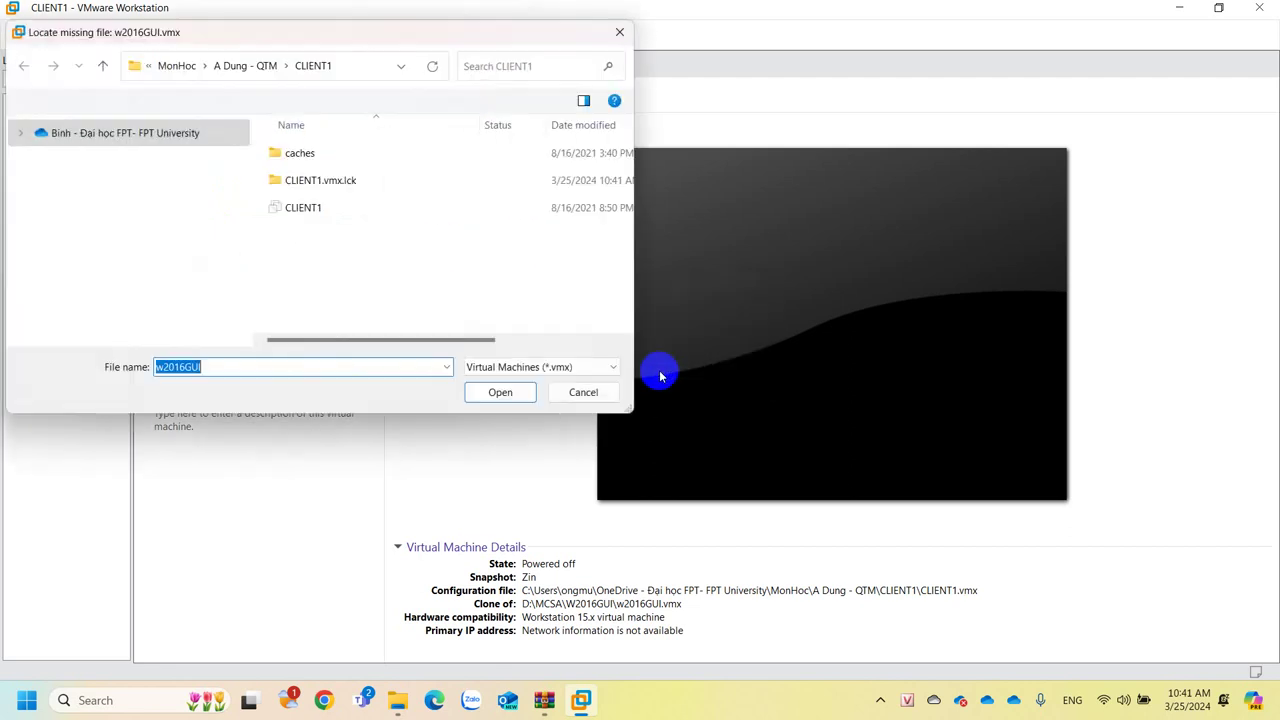
left_click(222, 68)
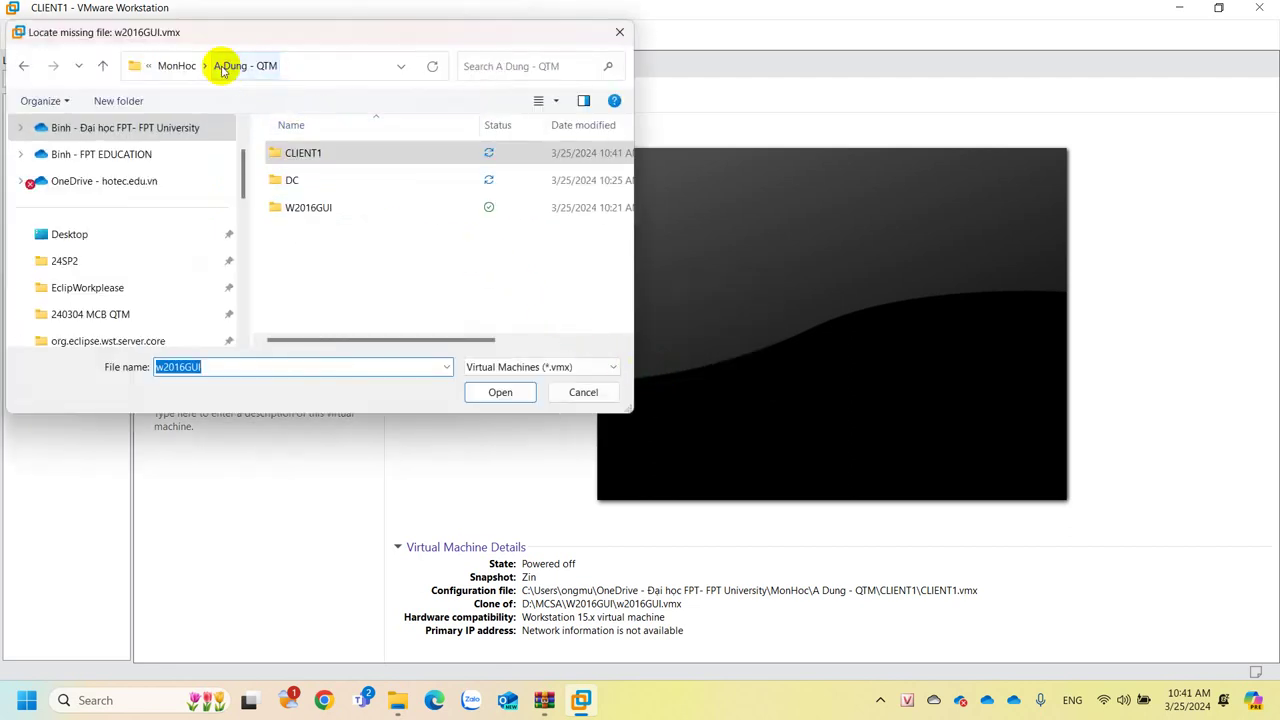
double_click(312, 209)
double_click(314, 237)
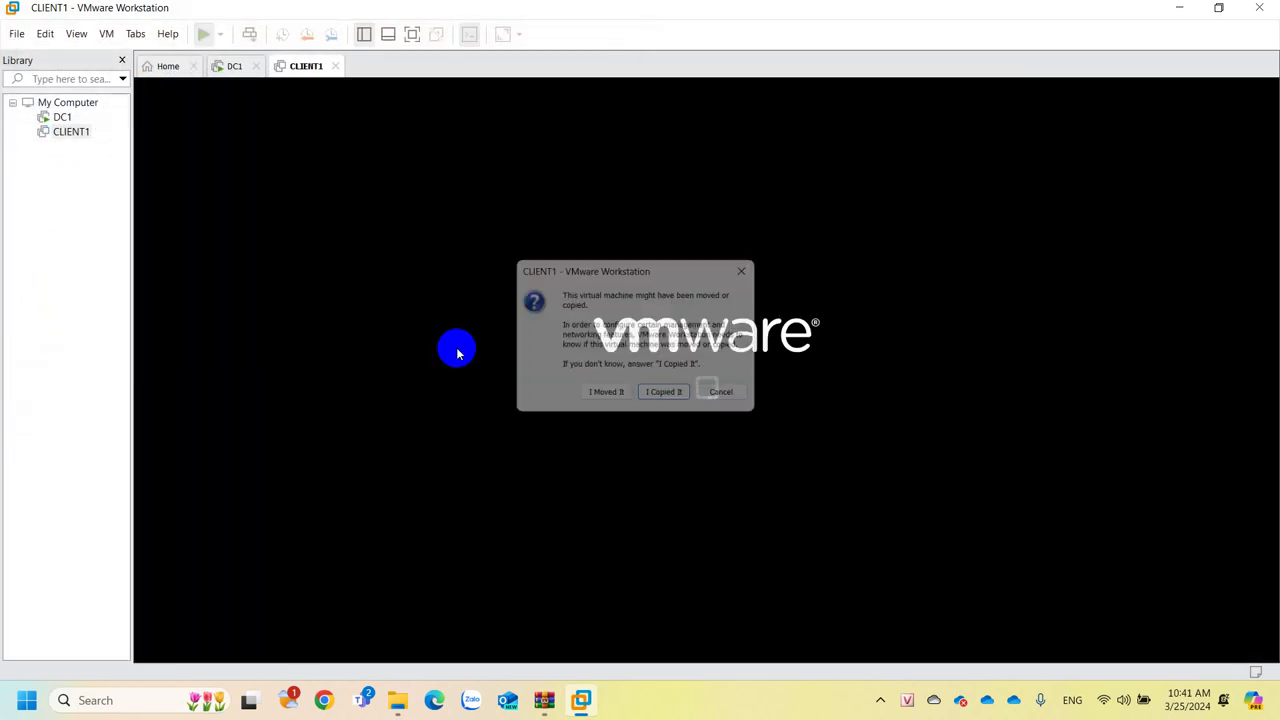
left_click(662, 397)
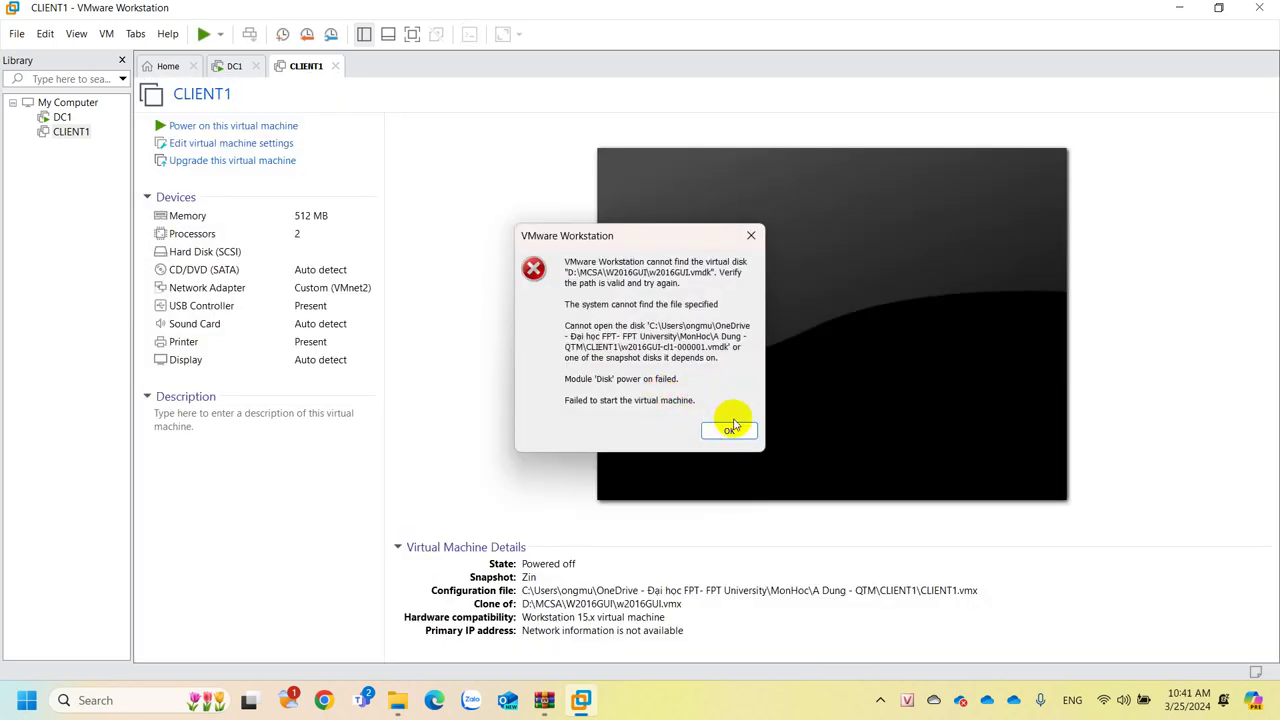
left_click(731, 429)
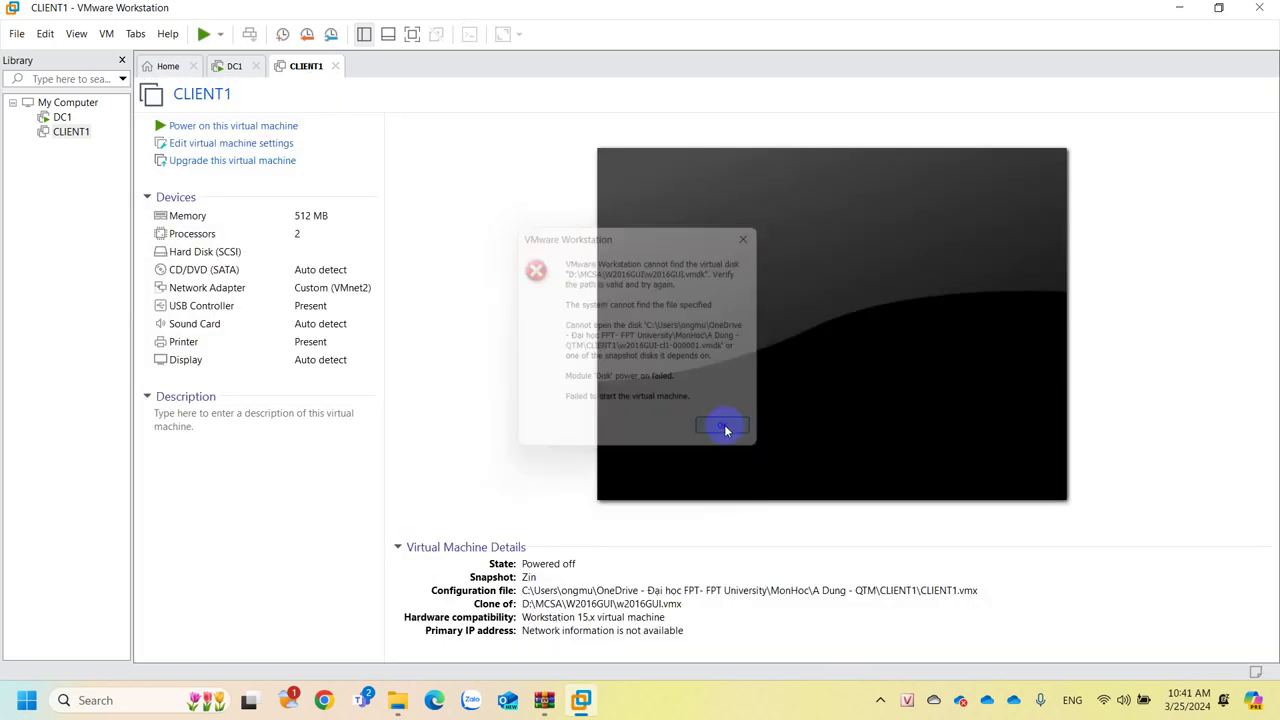
Power on CLIENT1 and sign in at its lock screen with the Administrator password.
left_click(163, 127)
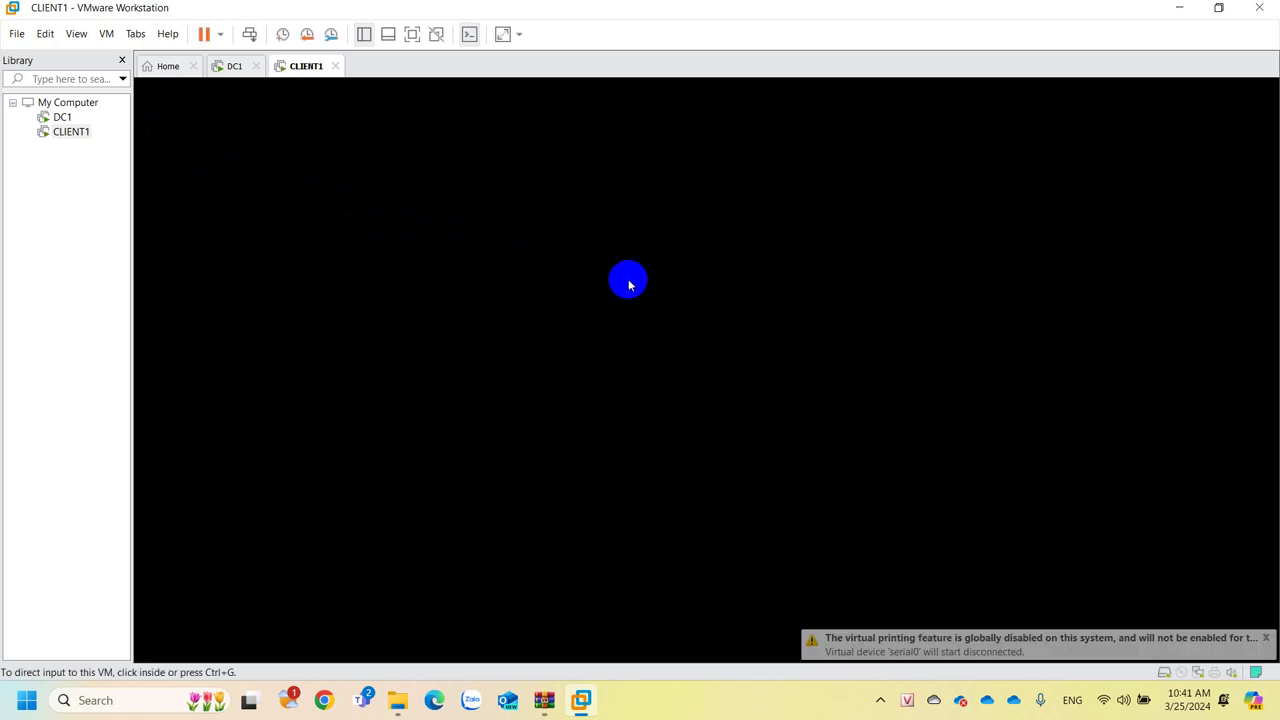
left_click(236, 70)
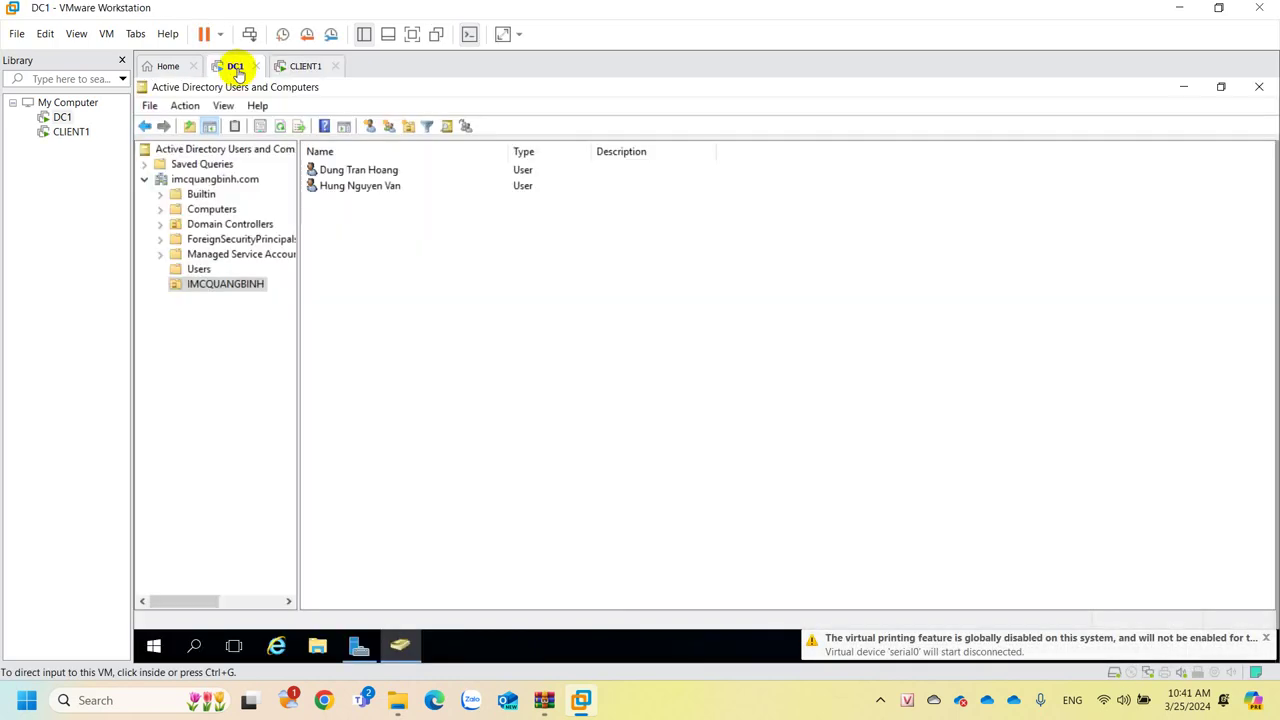
left_click(298, 70)
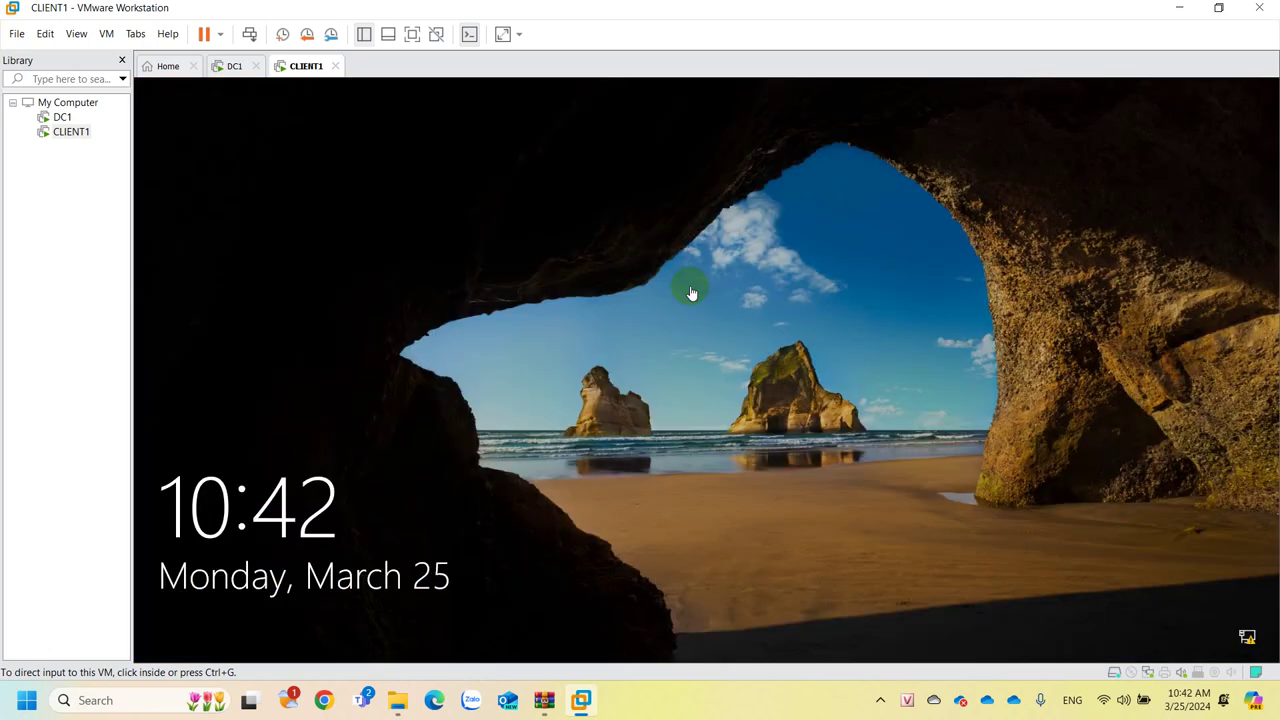
left_click(690, 291)
left_click(715, 366)
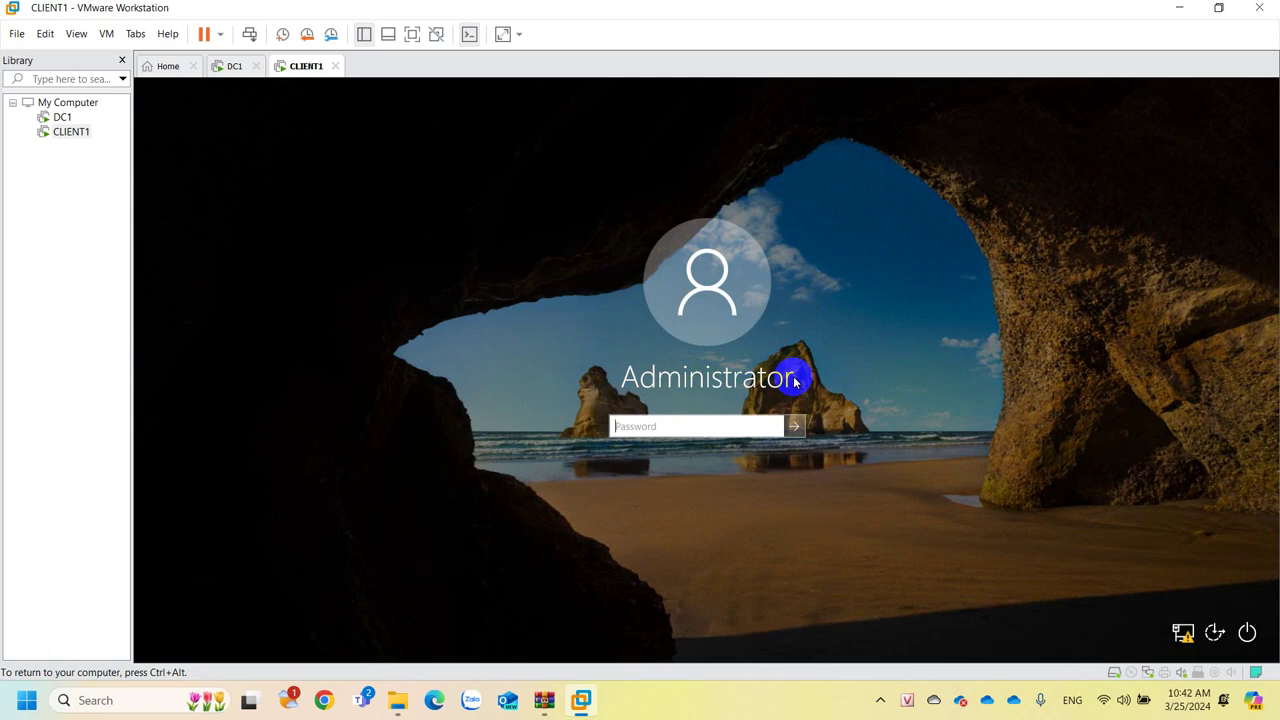
type("P@s")
left_click(794, 426)
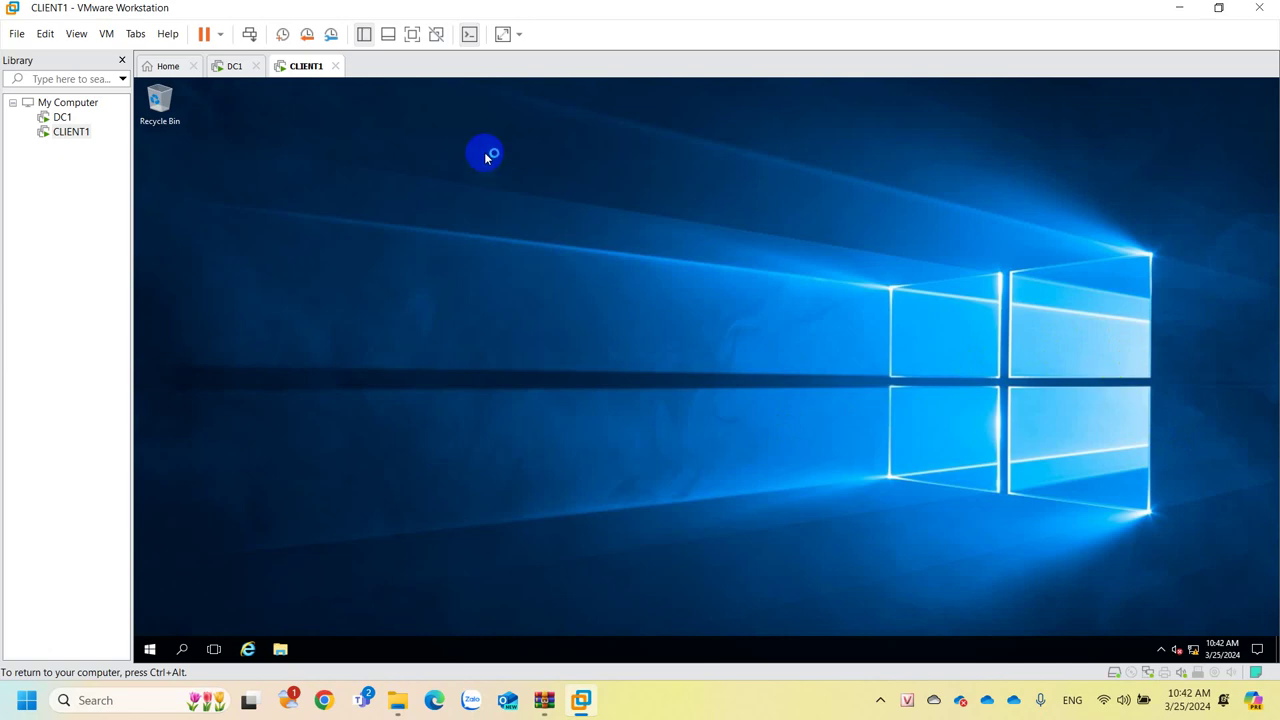
right_click(283, 65)
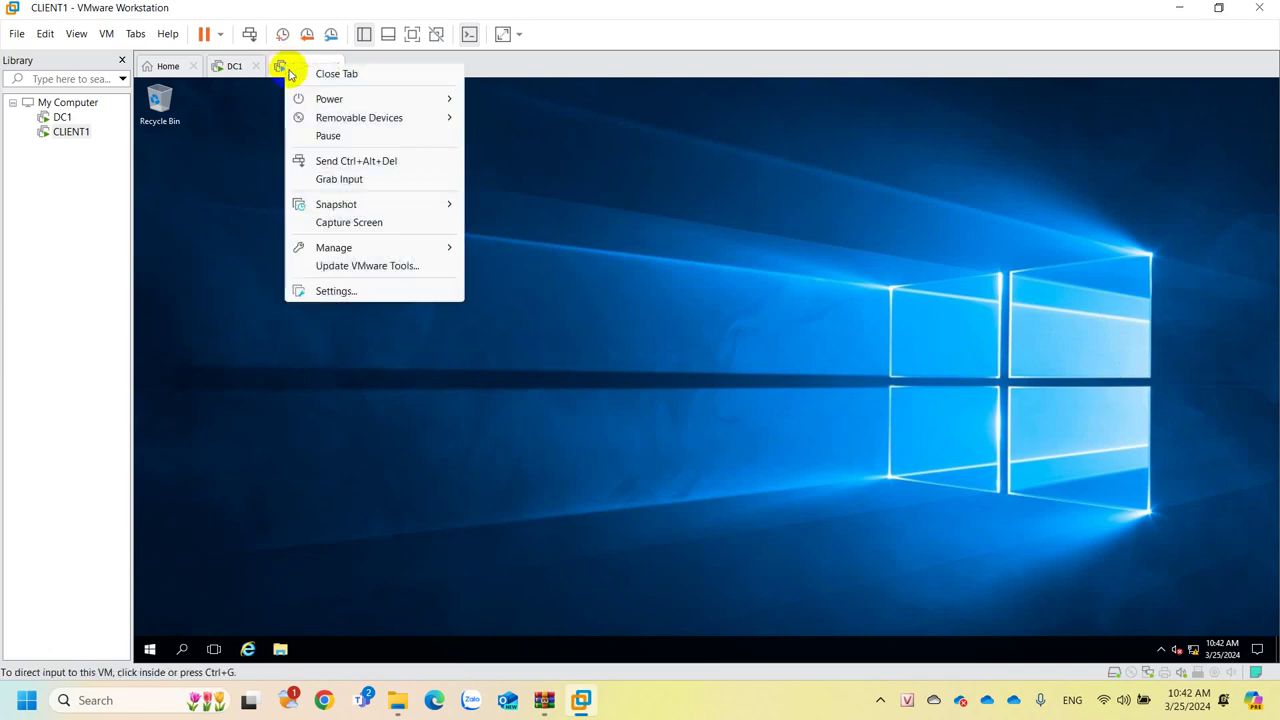
left_click(347, 291)
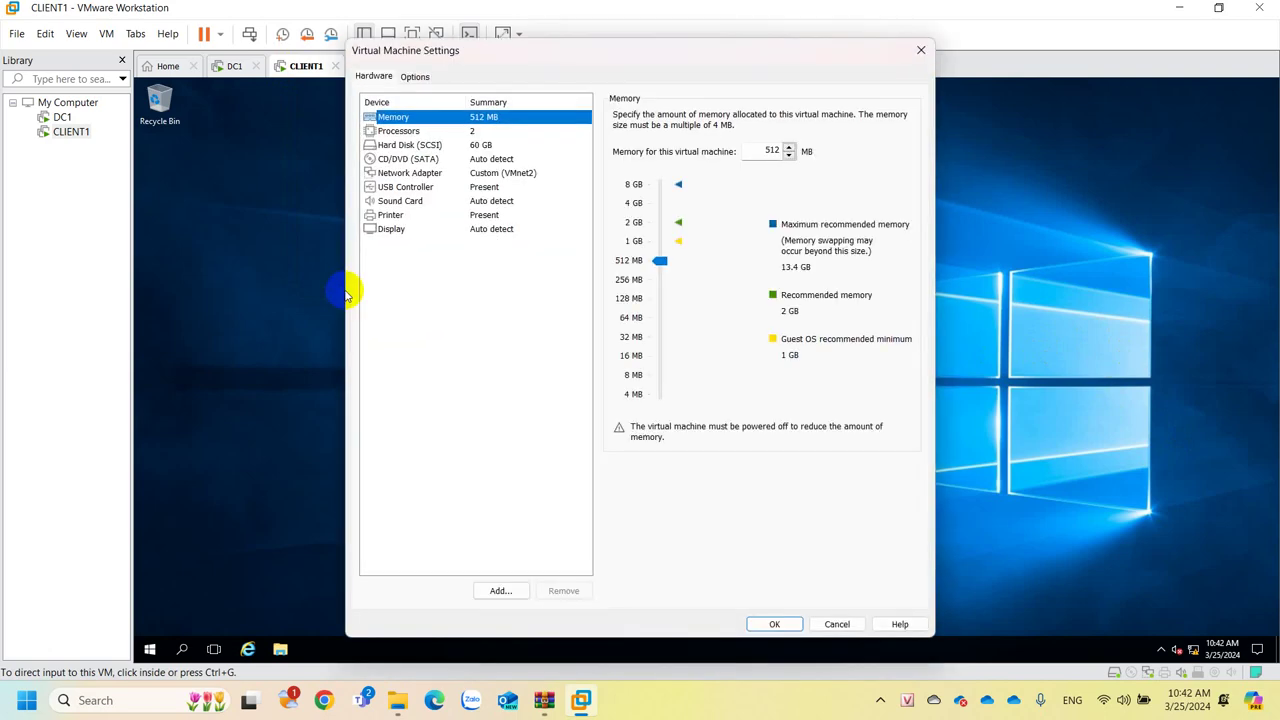
left_click(477, 175)
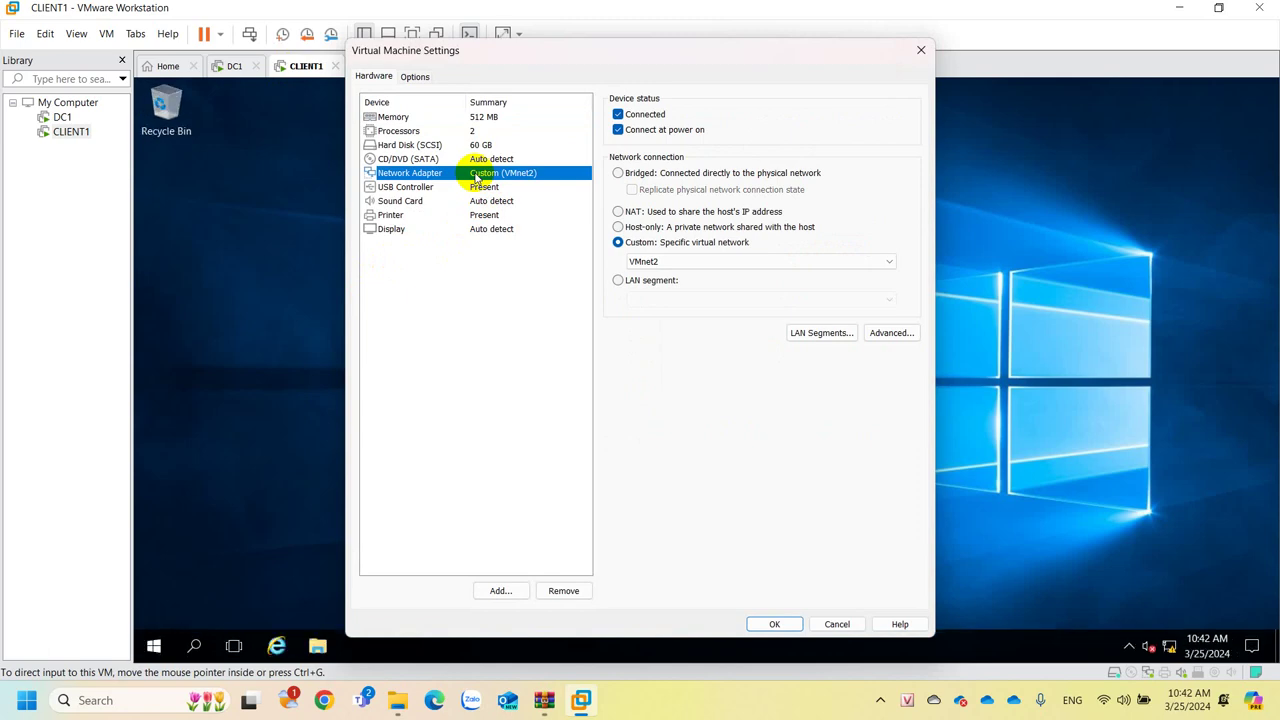
left_click(837, 624)
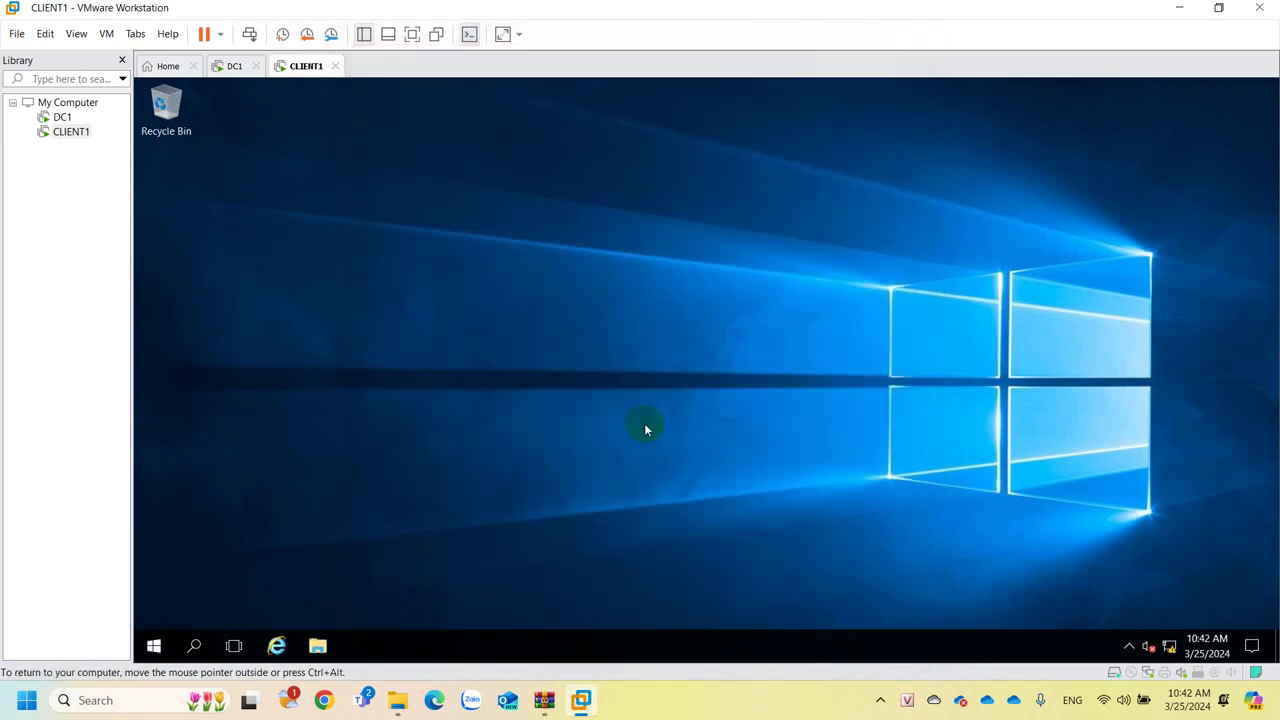
Launch ncpa.cpl and open Ethernet0's IPv4 properties, choosing Use the following IP address.
key("super+r")
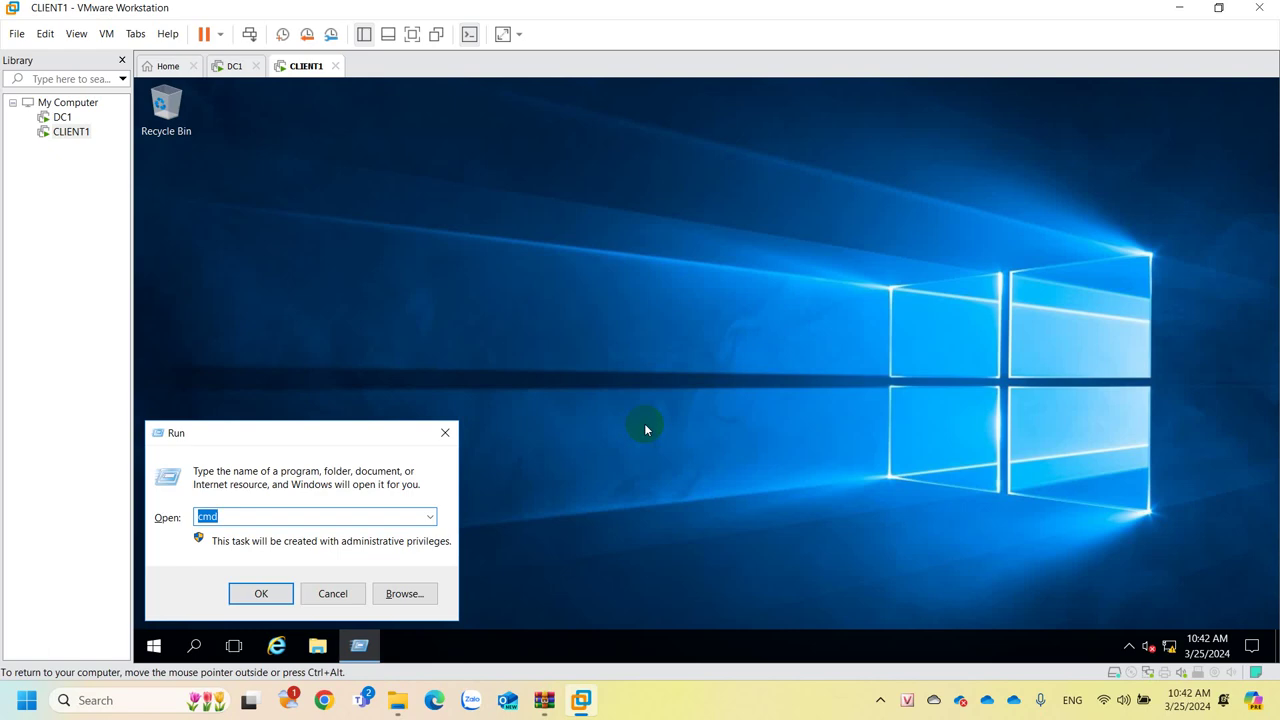
type("ncpa.cpl")
key("Return")
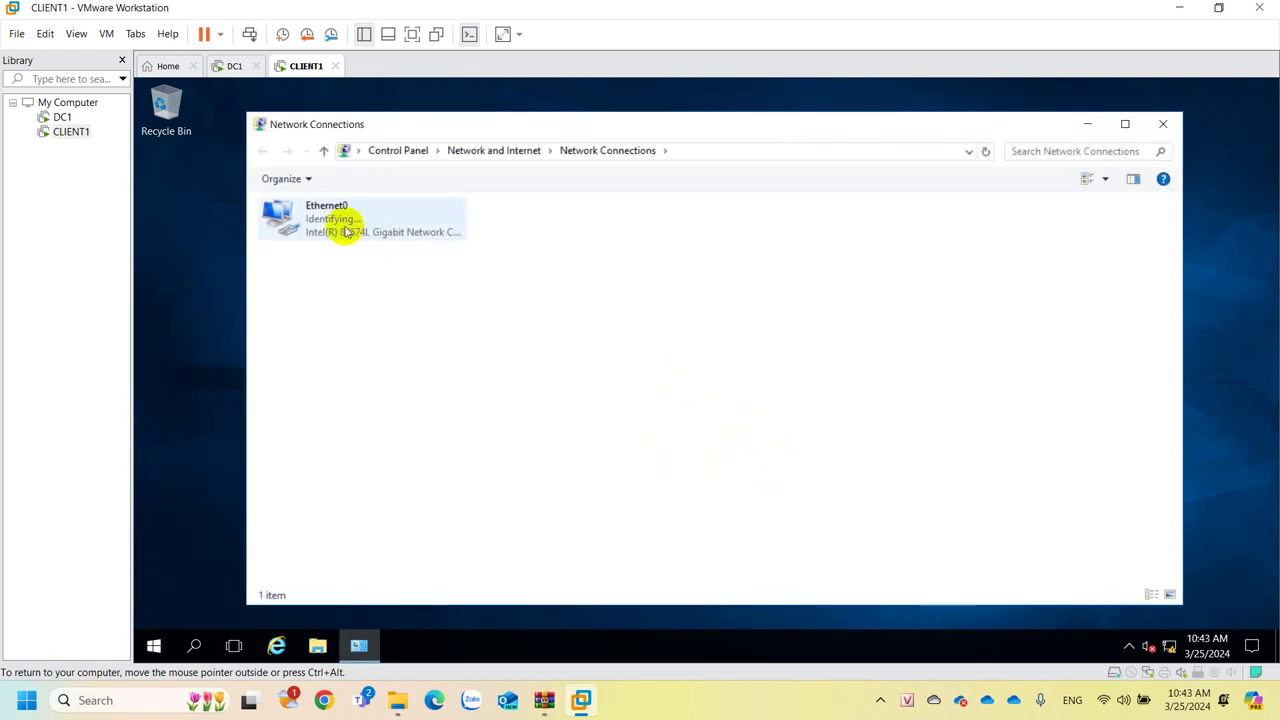
double_click(345, 231)
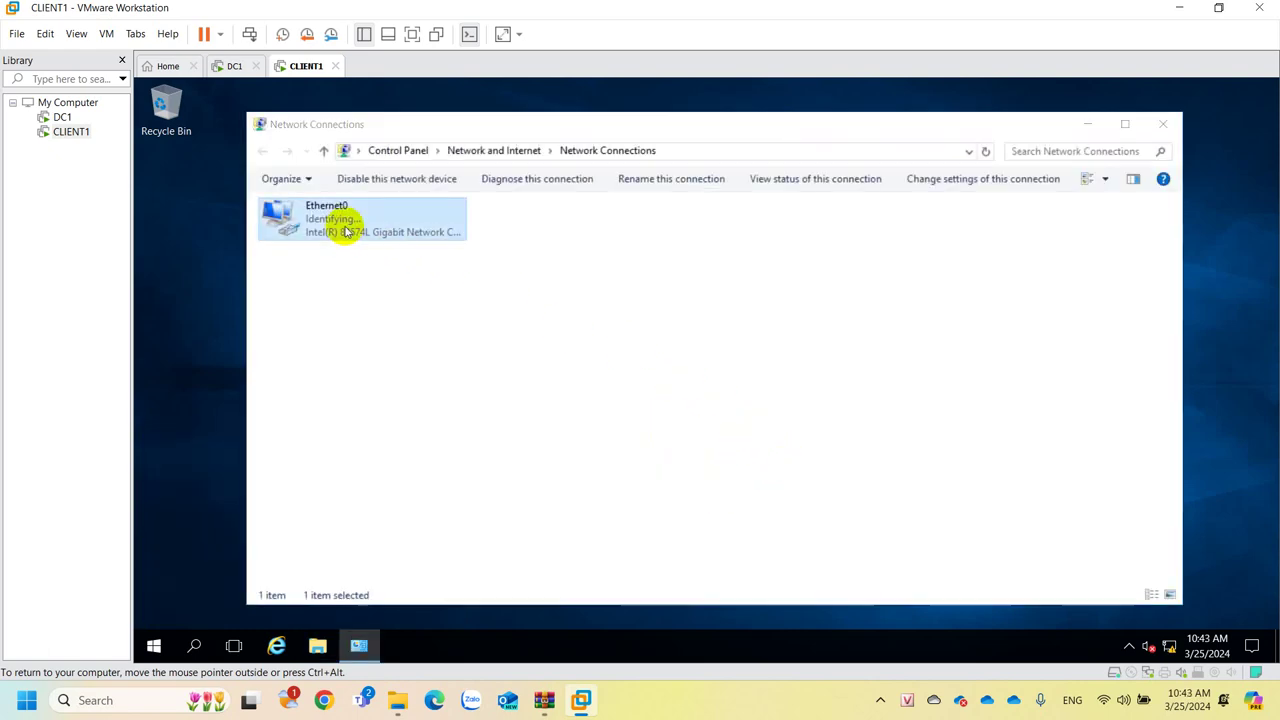
left_click(614, 500)
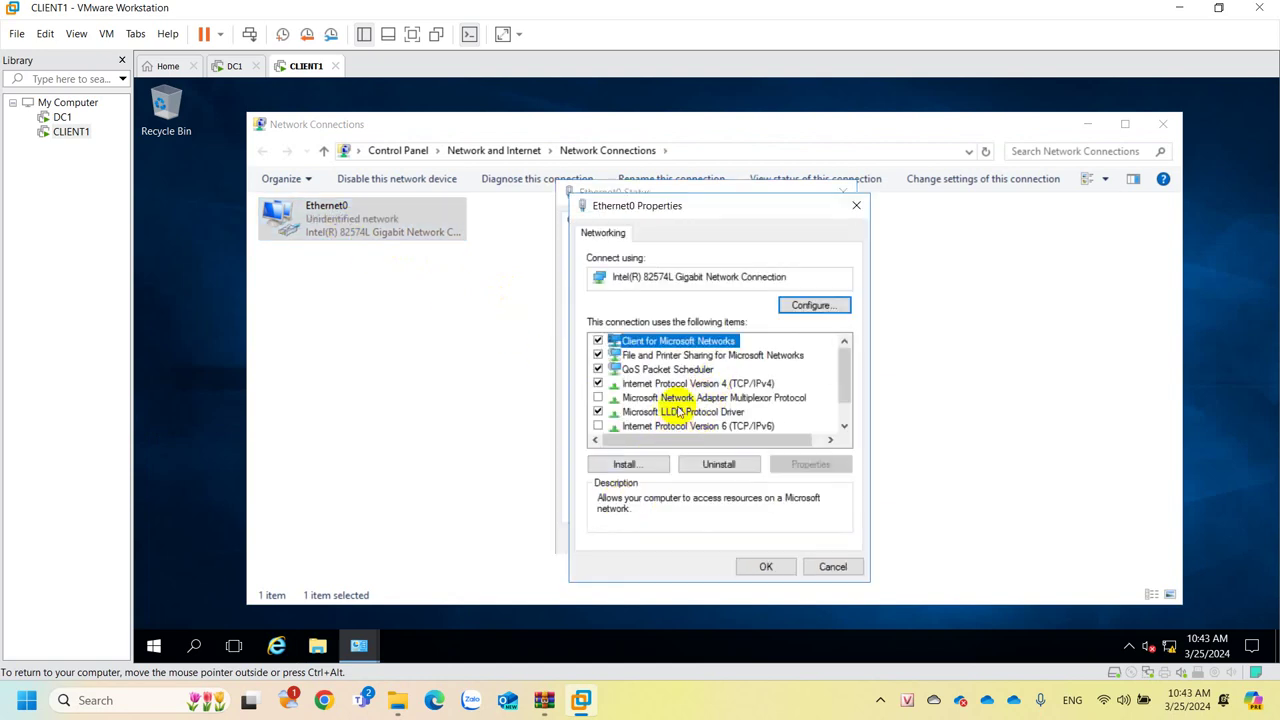
double_click(672, 383)
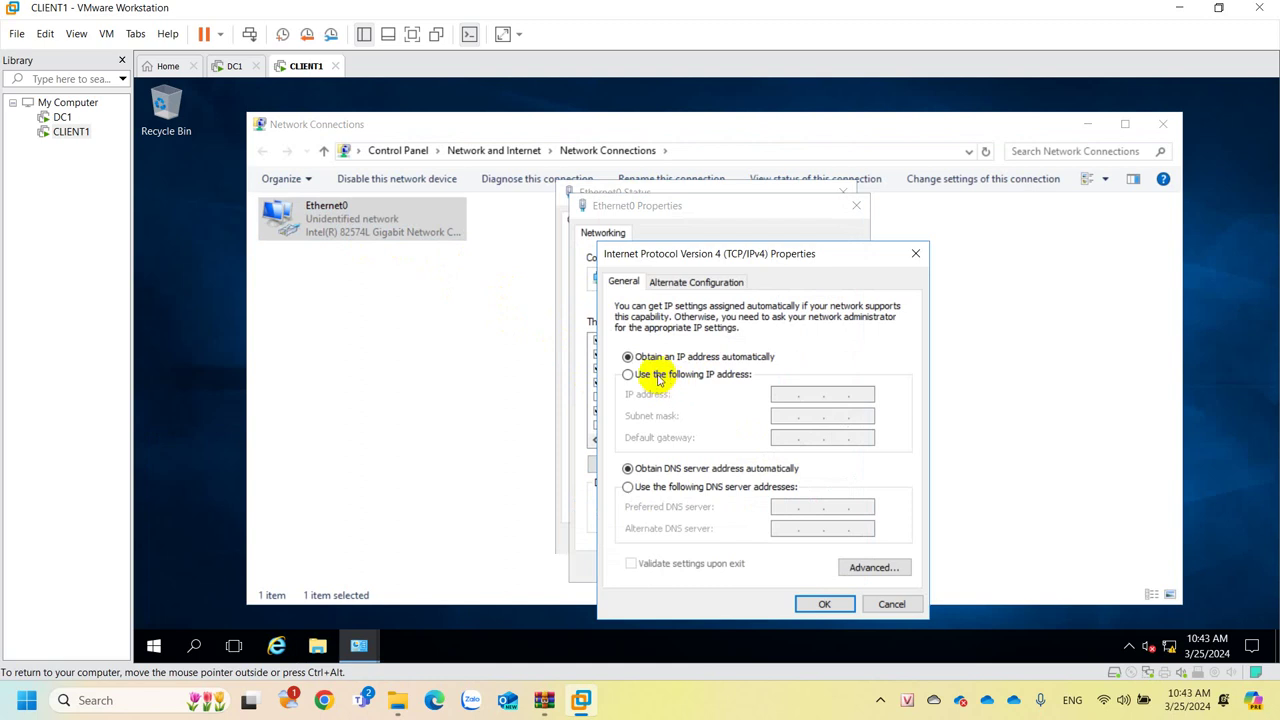
left_click(638, 374)
Enter IP 192.168.1.3, mask 255.255.255.0, gateway 192.168.1.1 and preferred DNS 192.168.1.2.
left_click(790, 396)
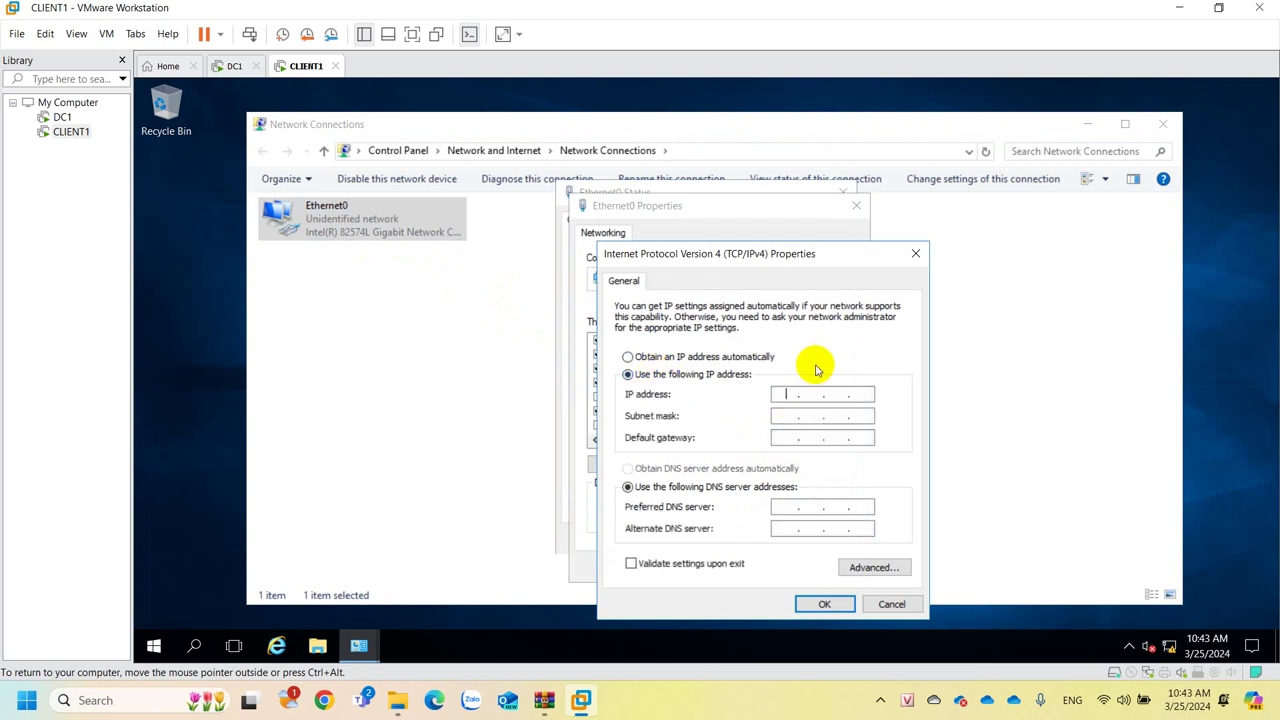
type("192 . 168 . 1 . 3")
key("Tab")
left_click(785, 437)
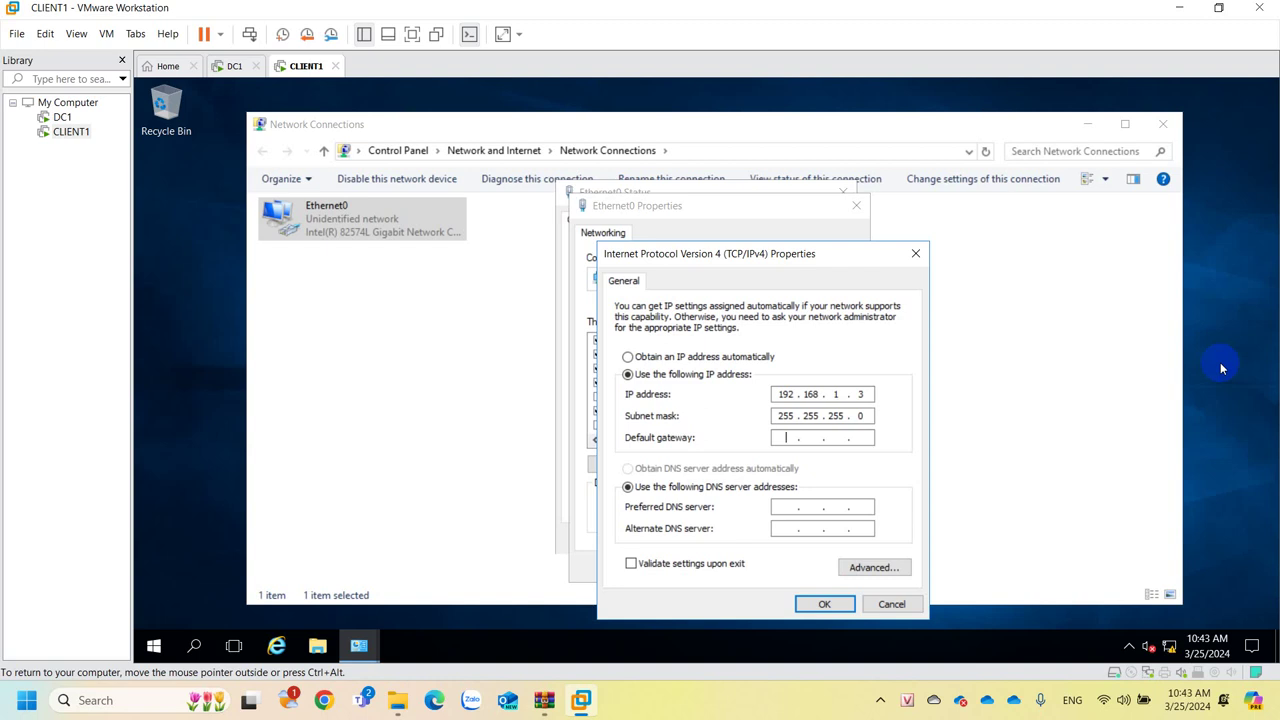
type("192 .")
type("168 . 1 . 1")
left_click_drag(900, 434, 862, 434)
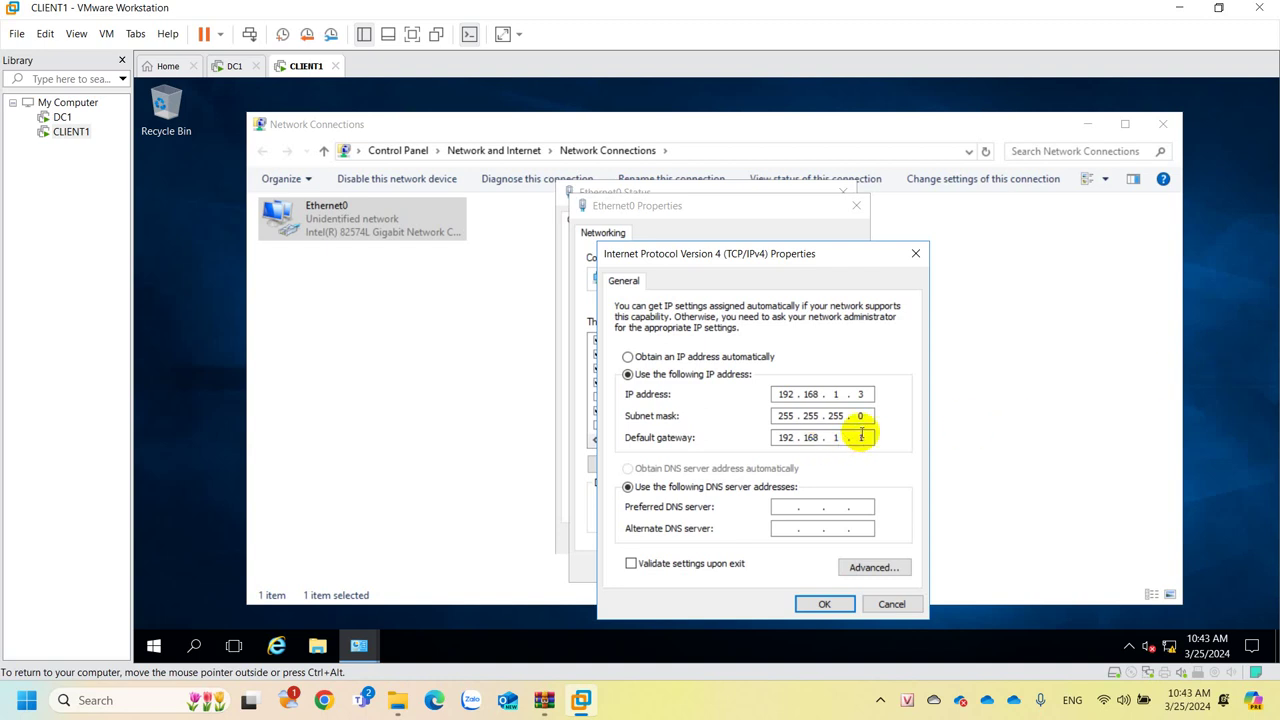
left_click(862, 437)
left_click(795, 515)
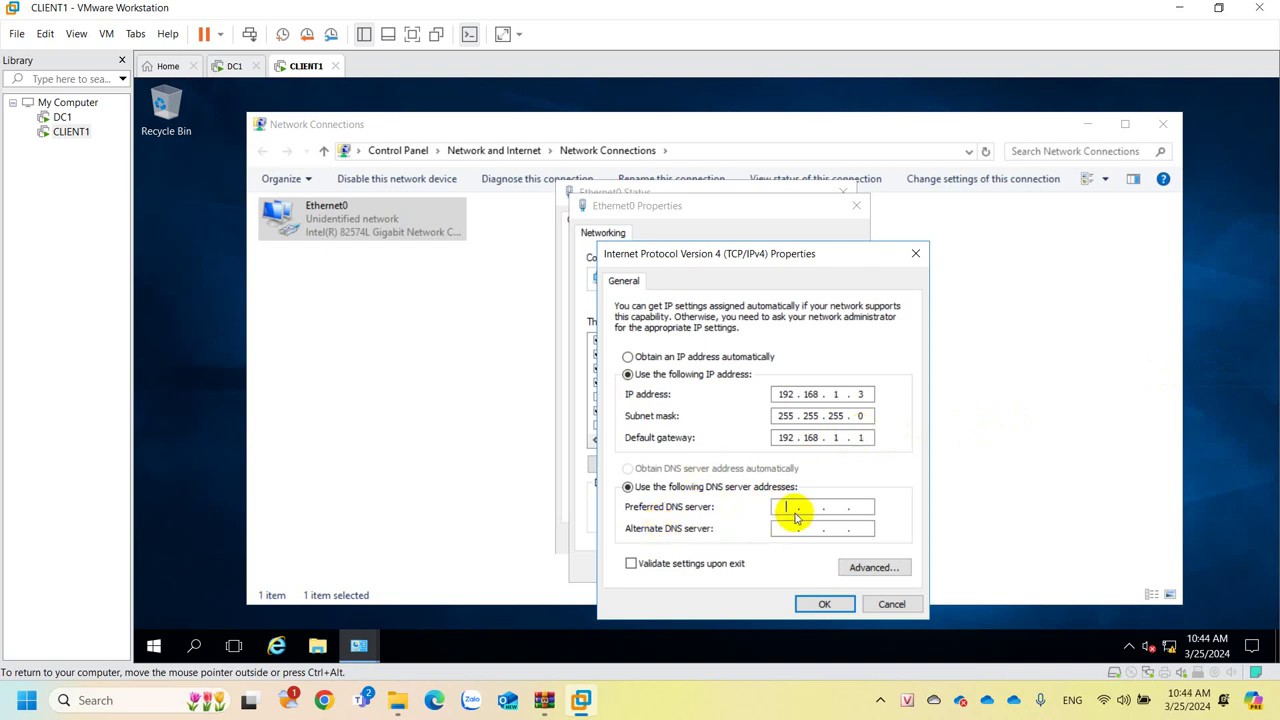
type("192 . ")
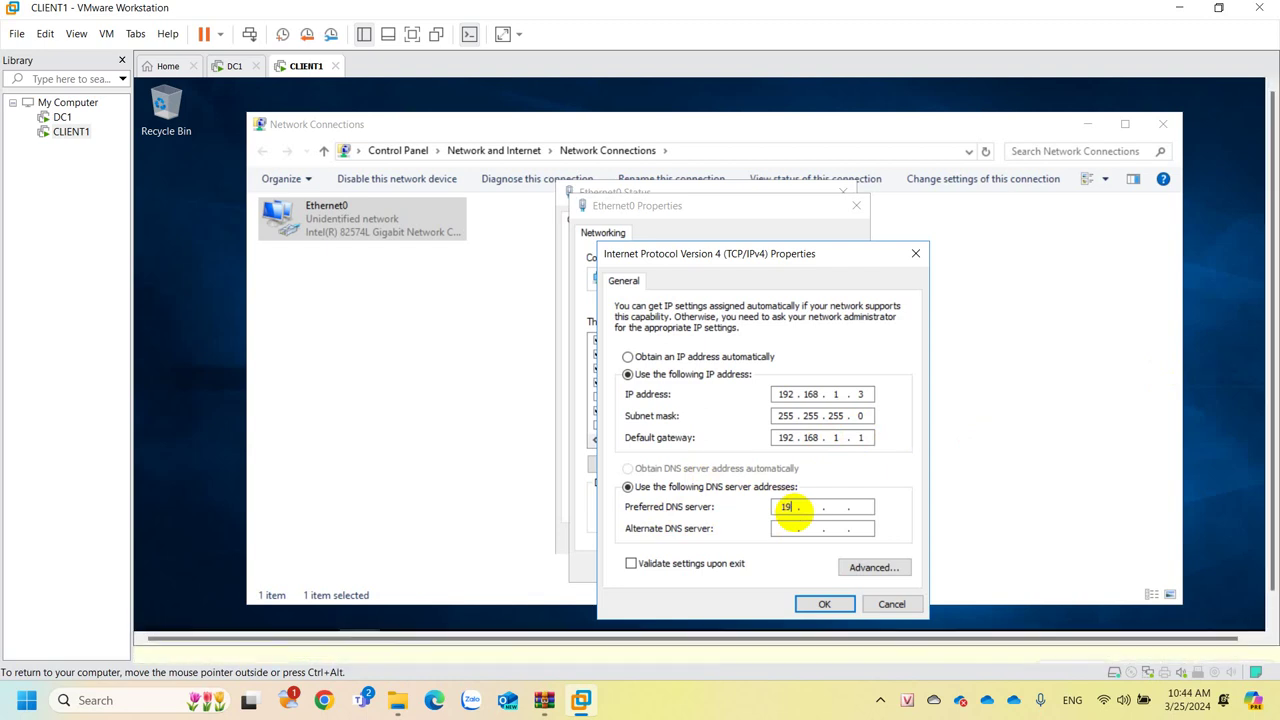
type("168 . 1")
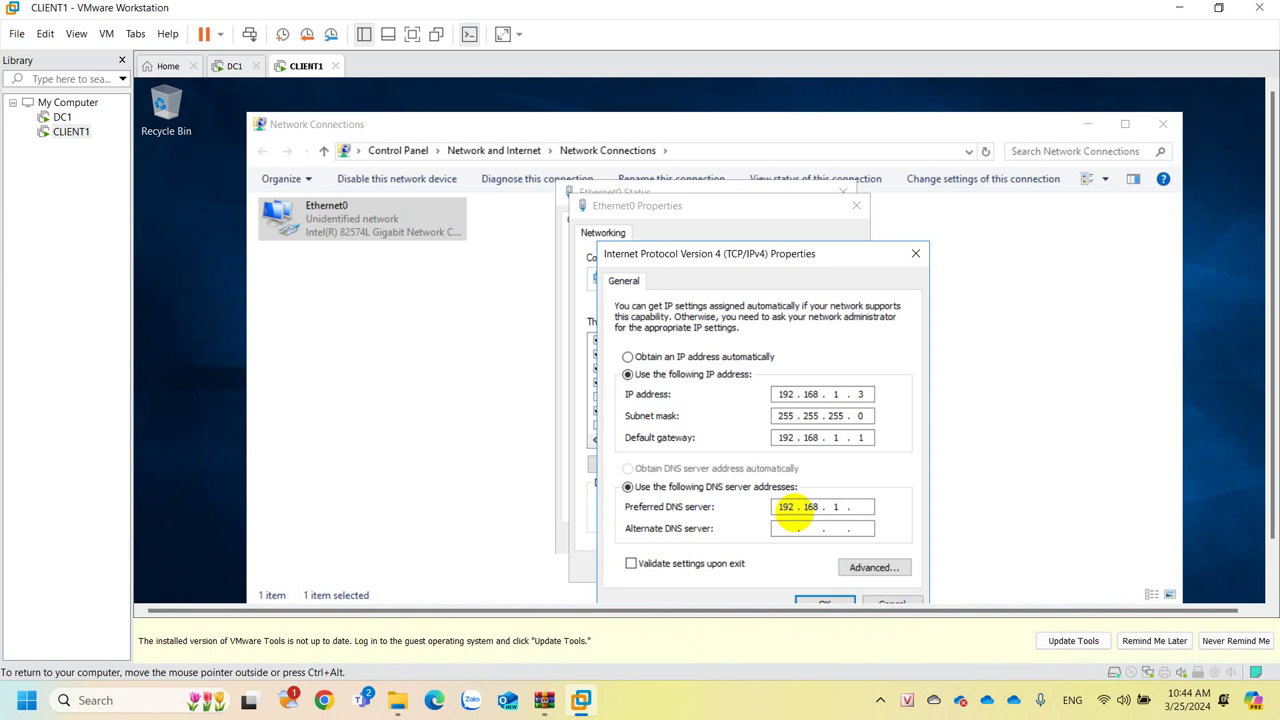
type("2")
left_click(1155, 640)
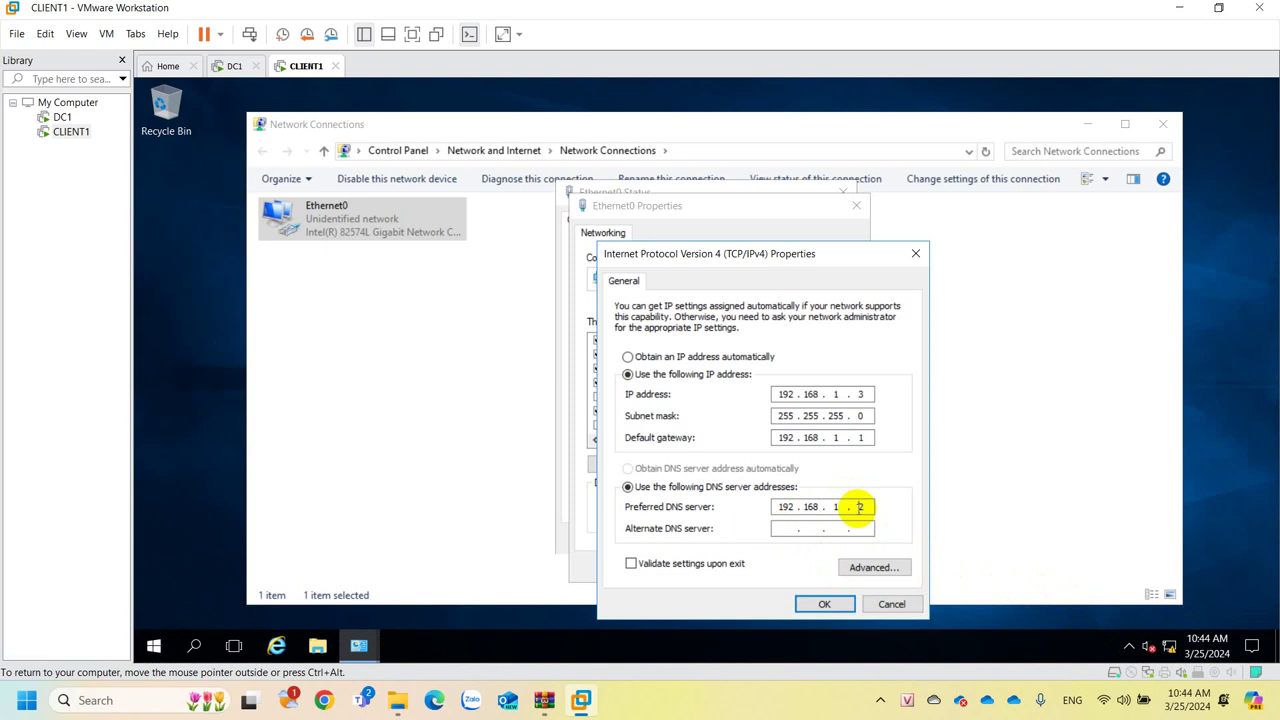
On DC1, open DNS Manager from Server Manager and view the imcquangbinh.com forward lookup zone.
left_click(233, 67)
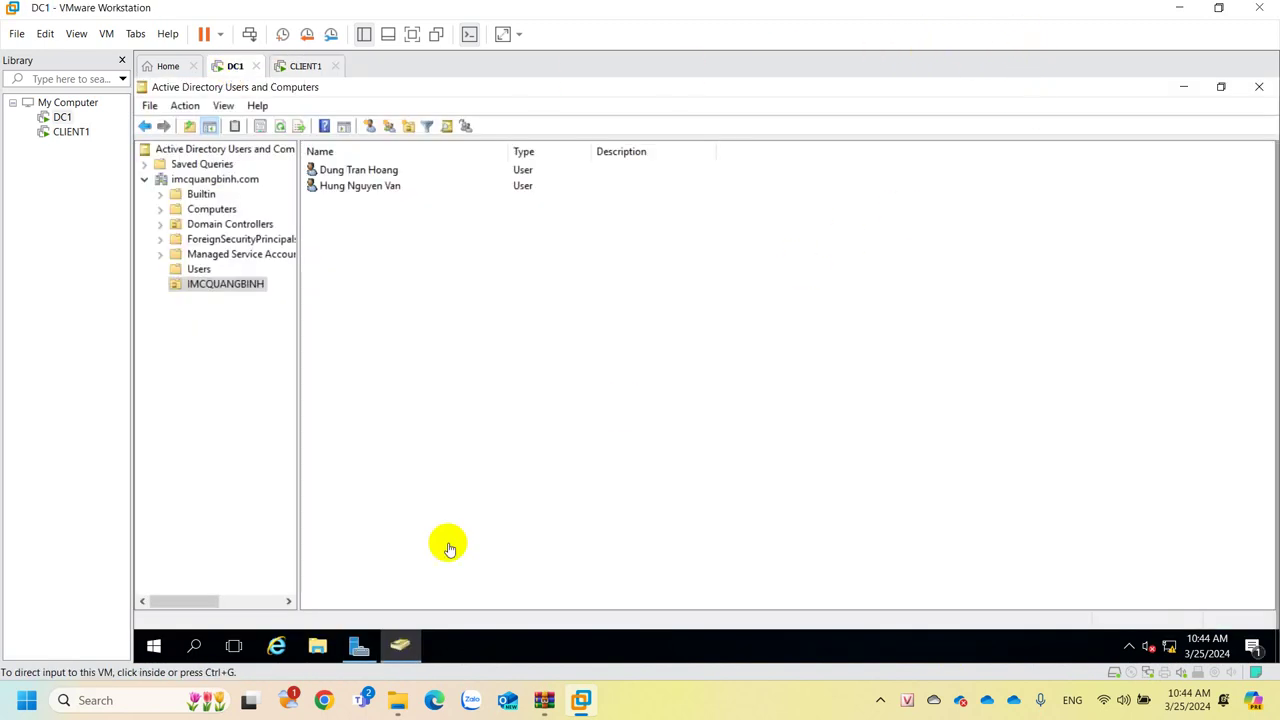
left_click(359, 647)
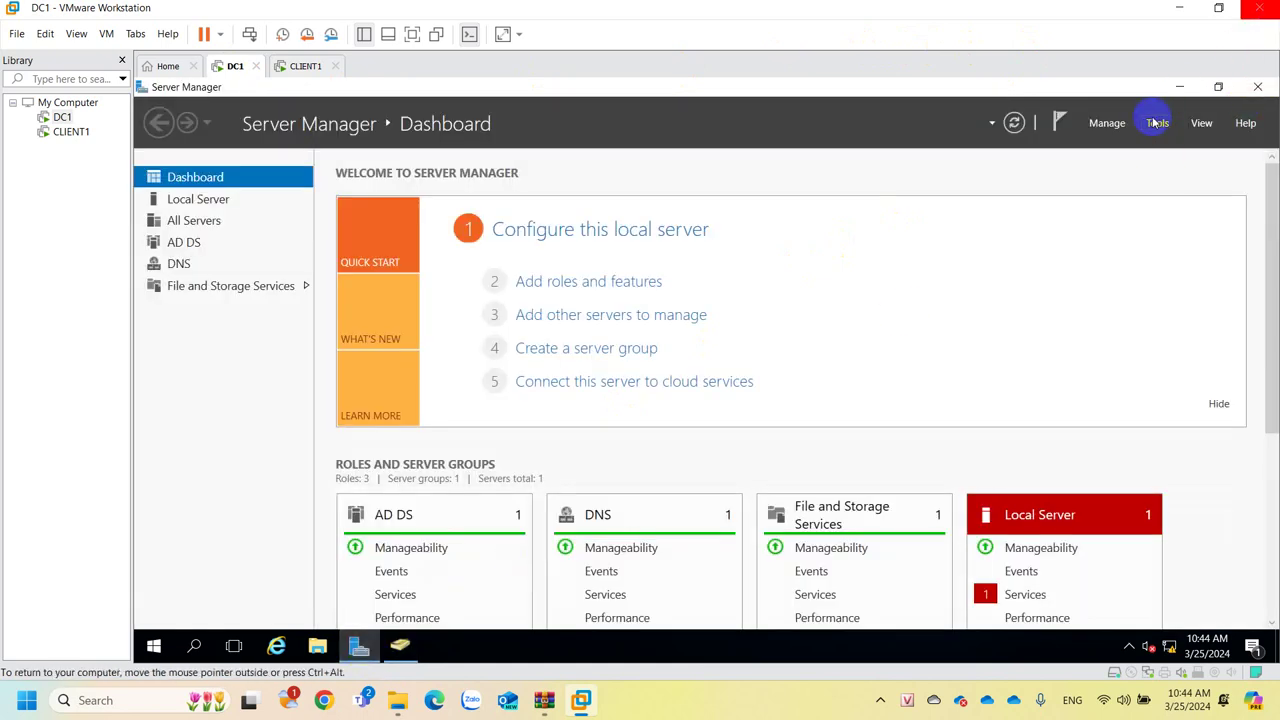
left_click(1157, 123)
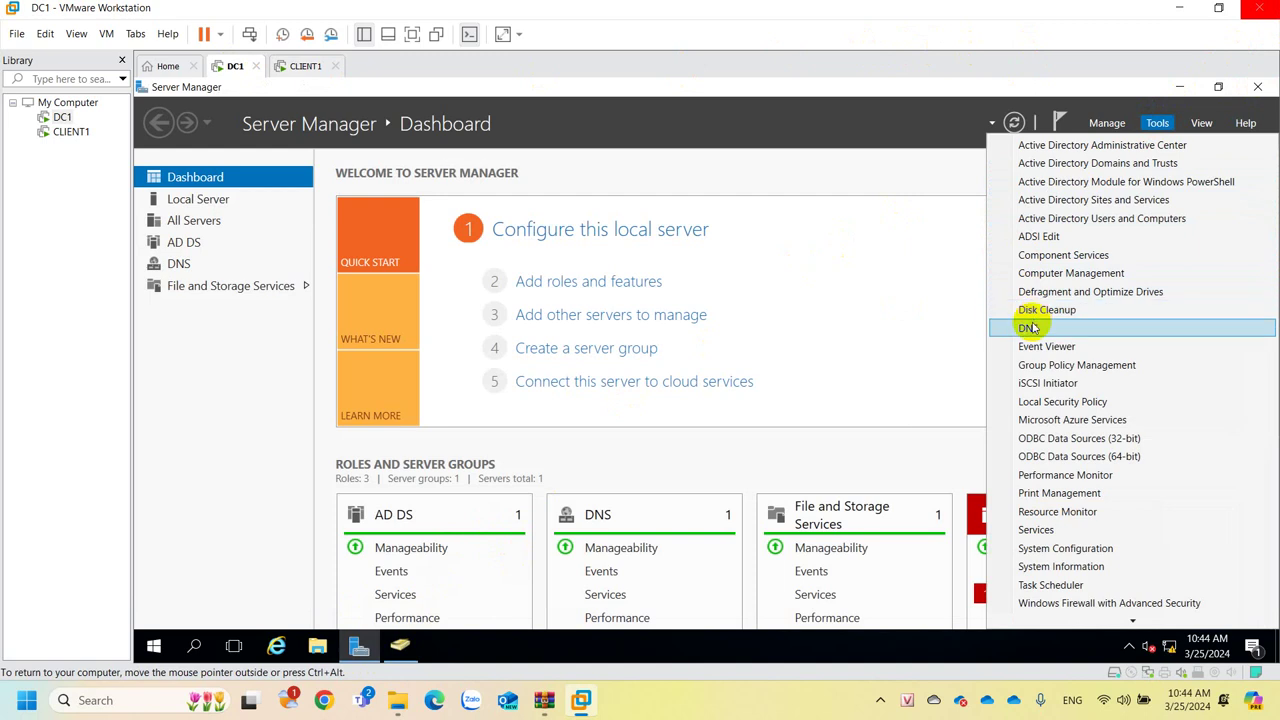
left_click(1028, 328)
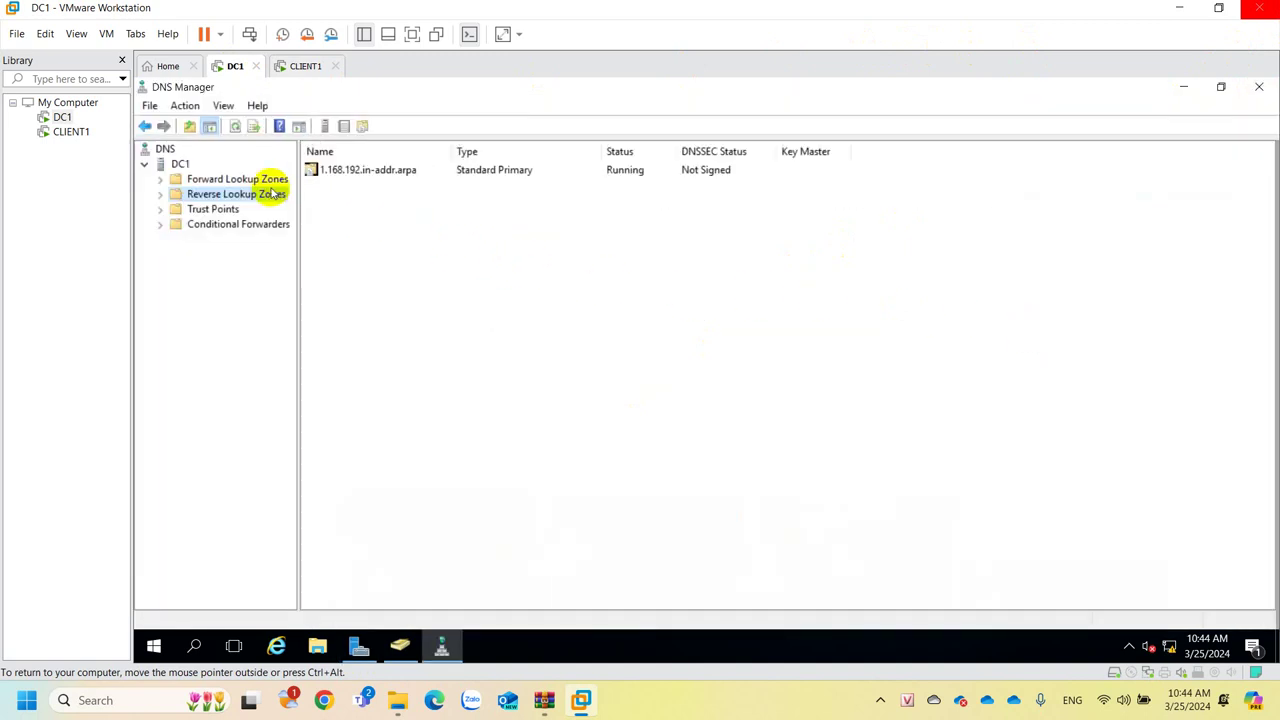
left_click(232, 179)
left_click(222, 197)
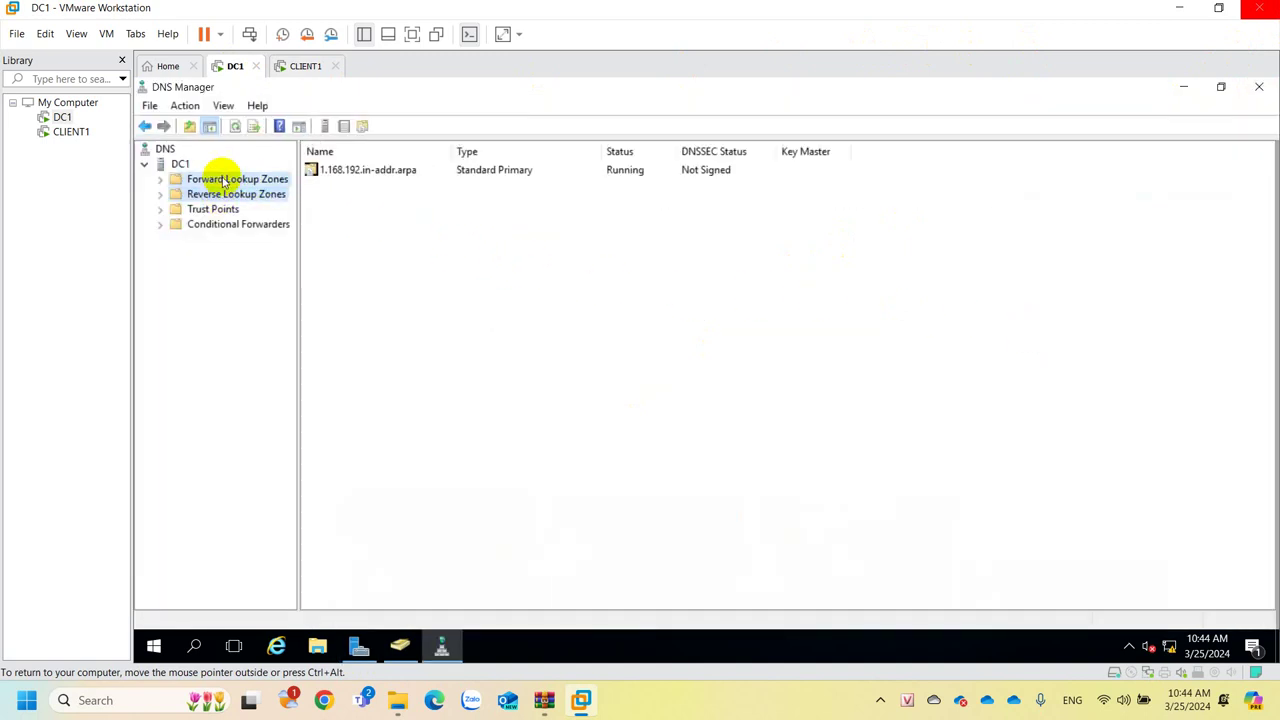
left_click(224, 181)
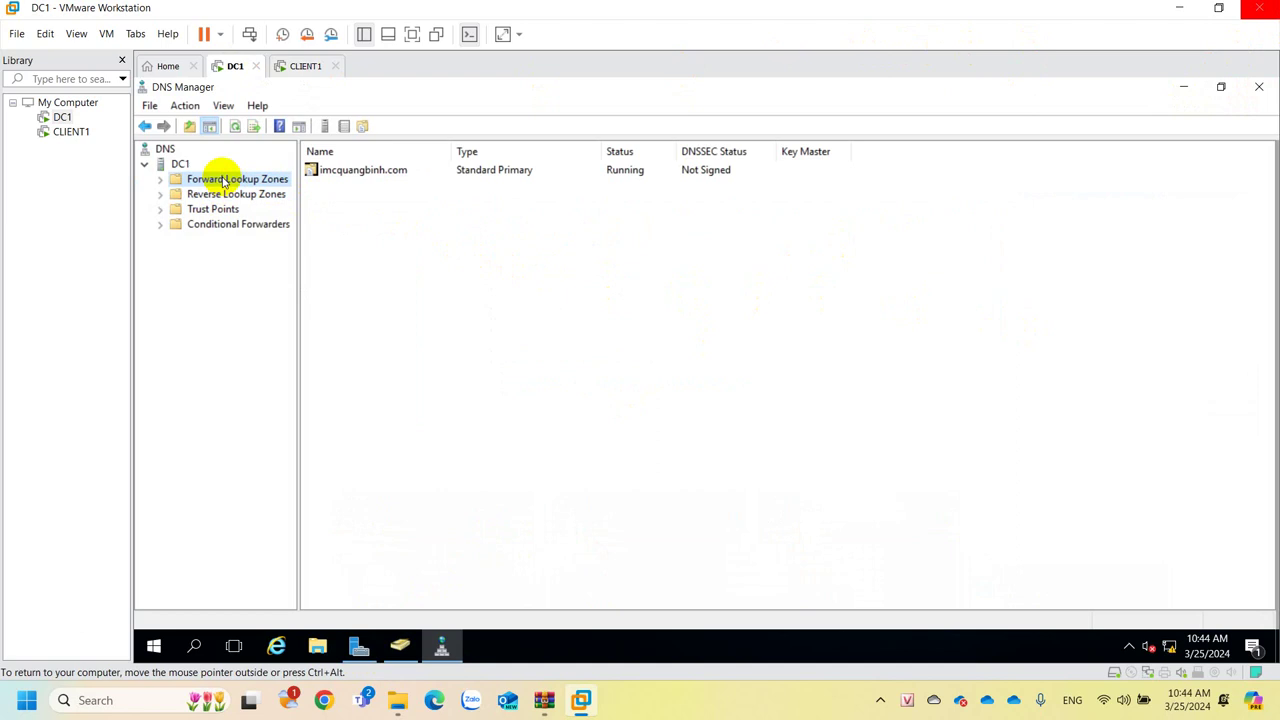
Run nslookup in a DC1 command console to see server 192.168.1.2, then return to CLIENT1.
key("super+r")
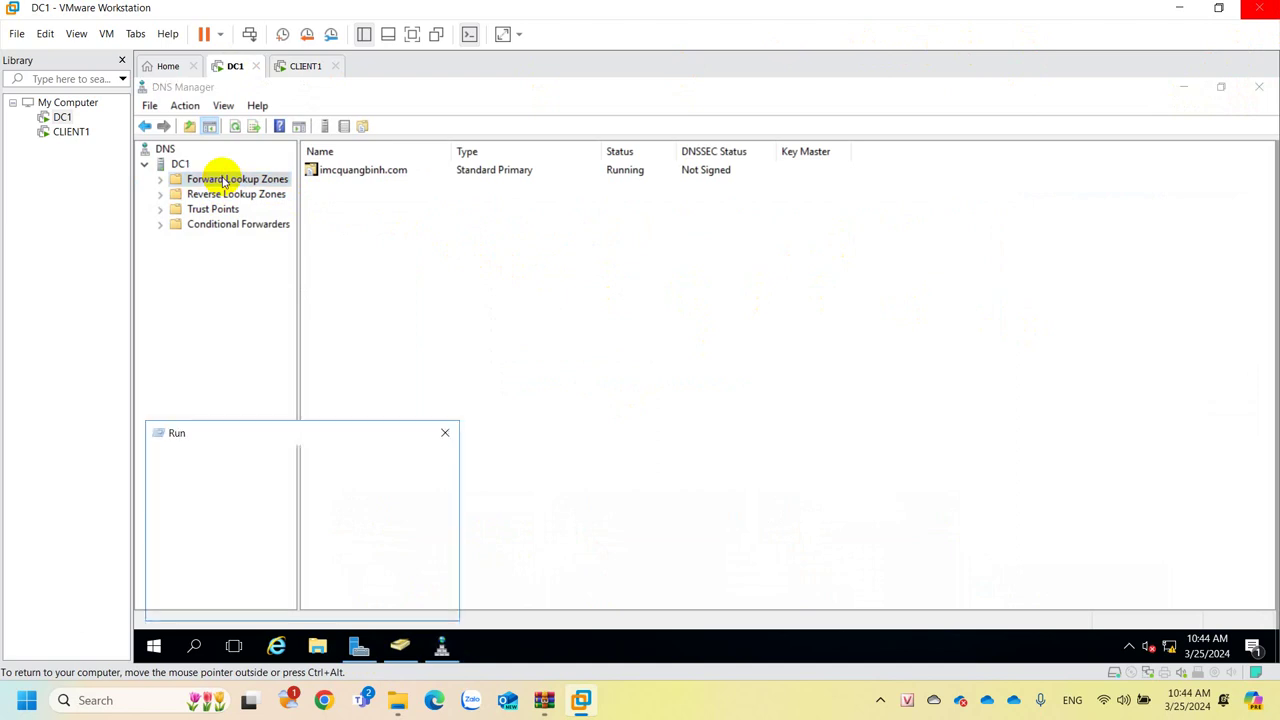
key("Return")
type("nslookup")
key("Return")
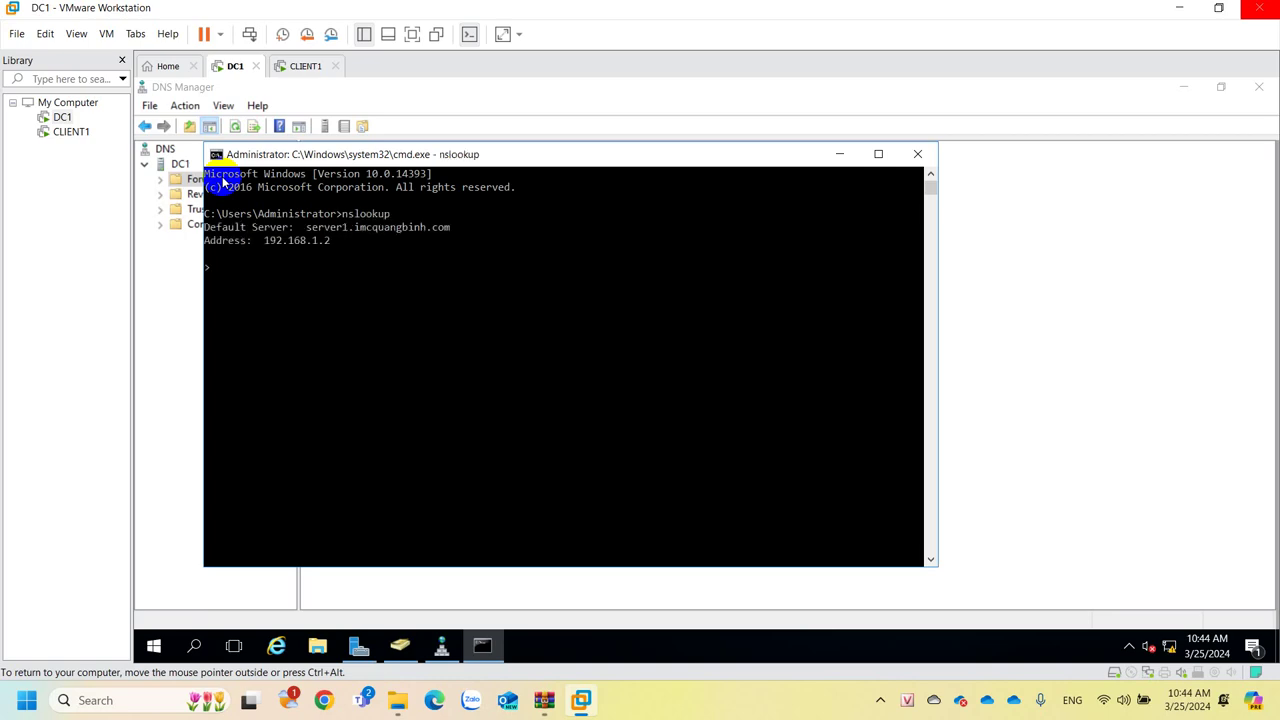
left_click(332, 432)
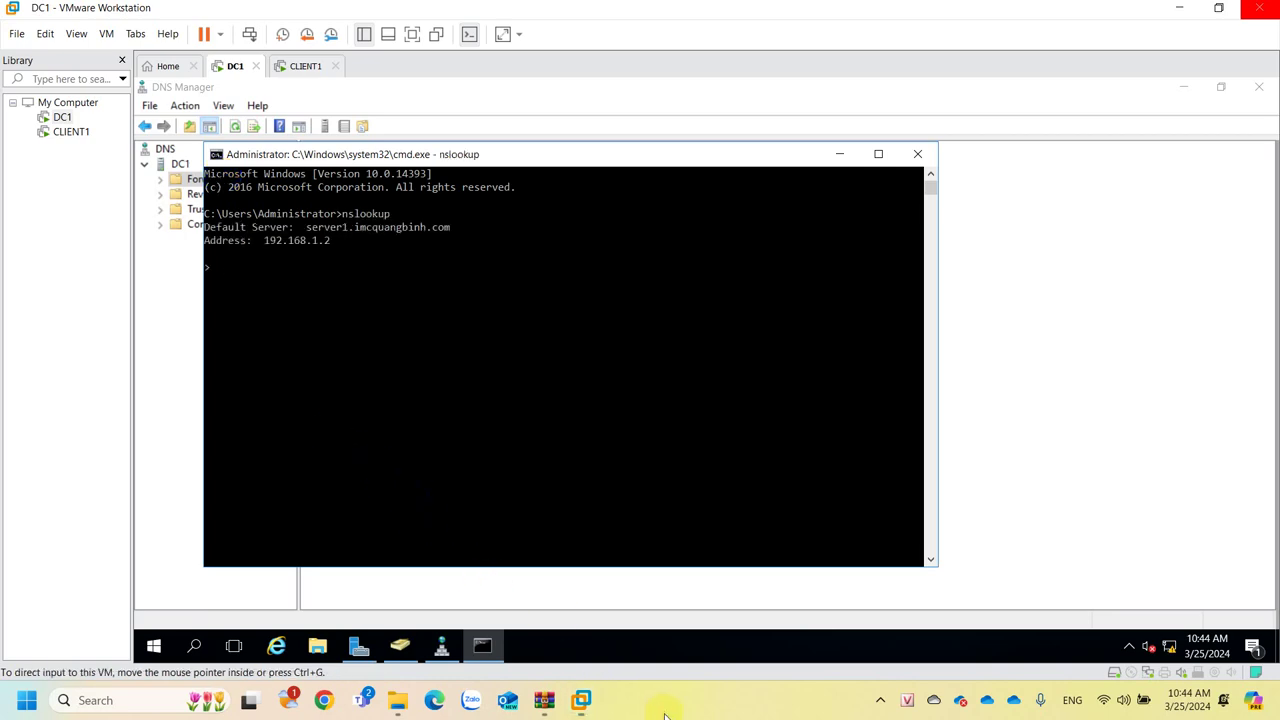
left_click(452, 477)
left_click(339, 221)
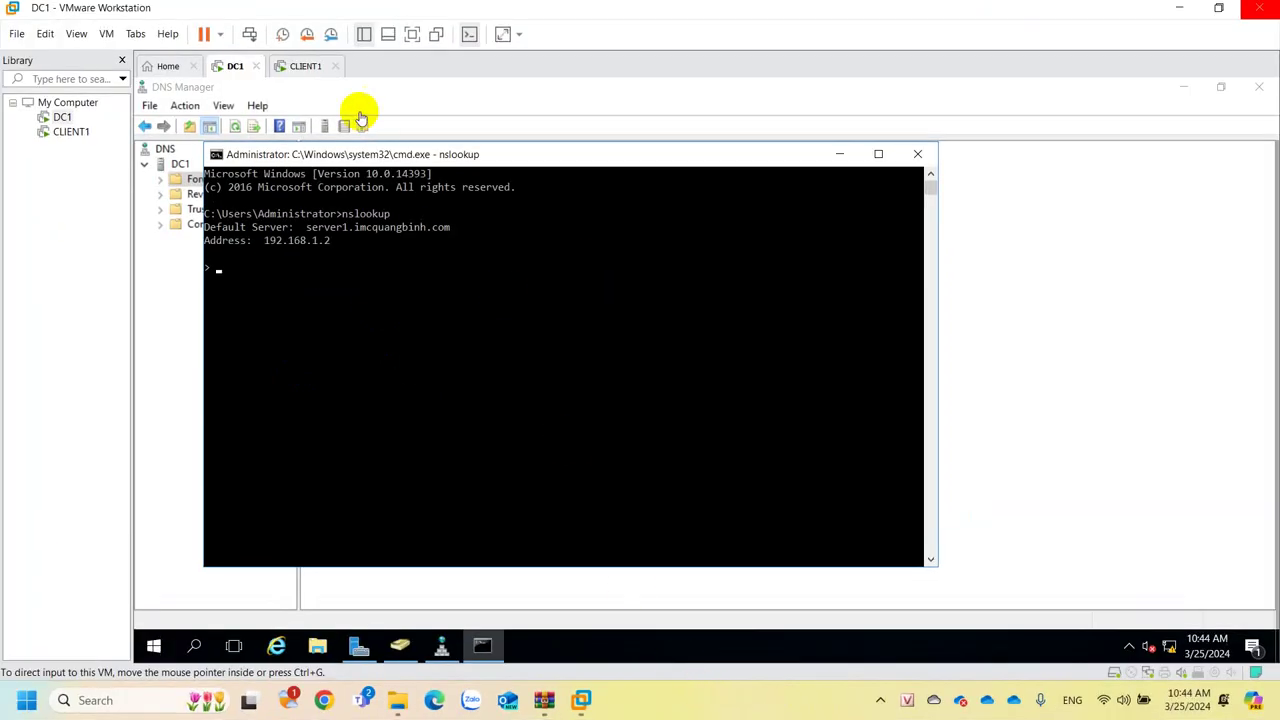
left_click(305, 66)
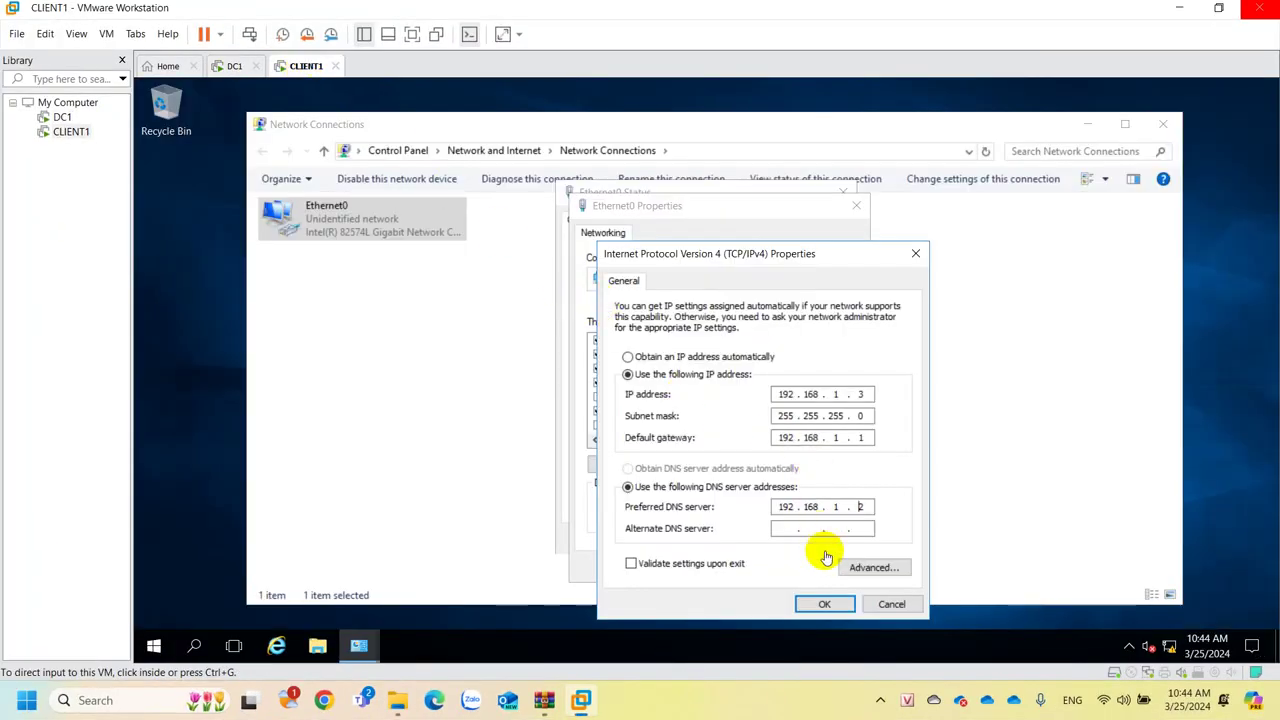
Apply the new IPv4 and Ethernet0 settings and close Network Connections.
left_click(822, 603)
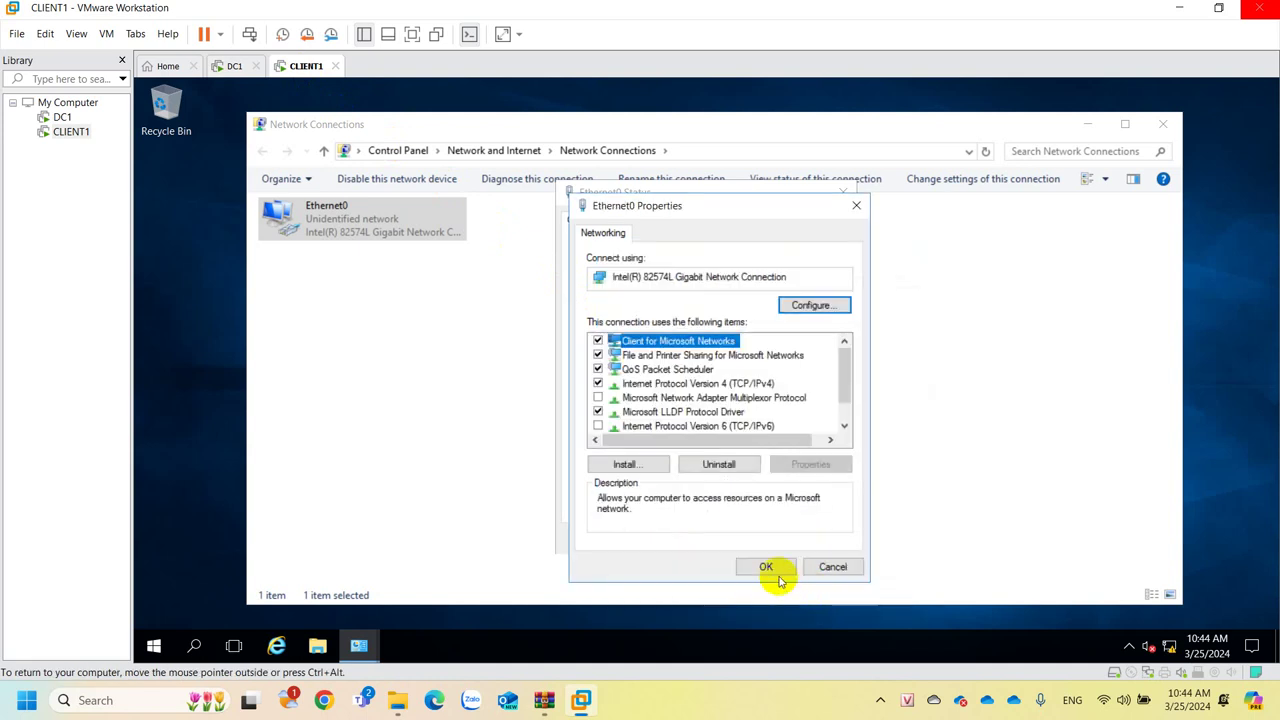
left_click(763, 566)
left_click(806, 536)
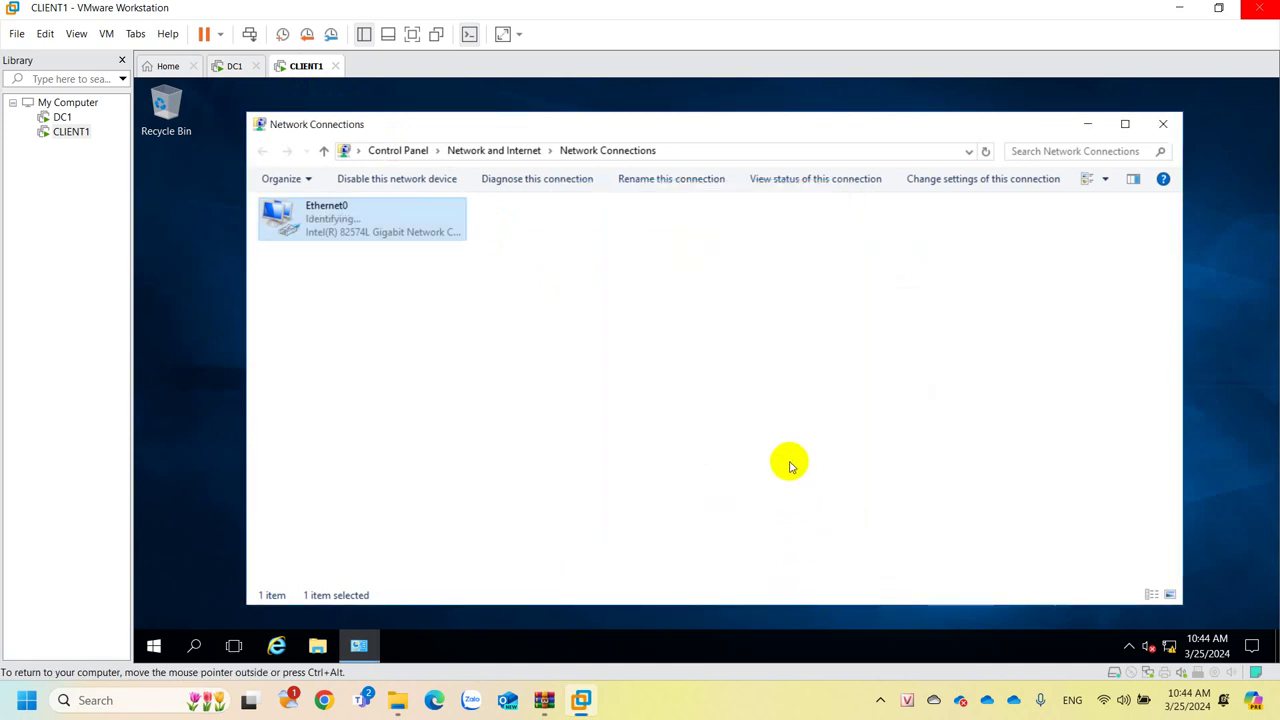
left_click(1163, 124)
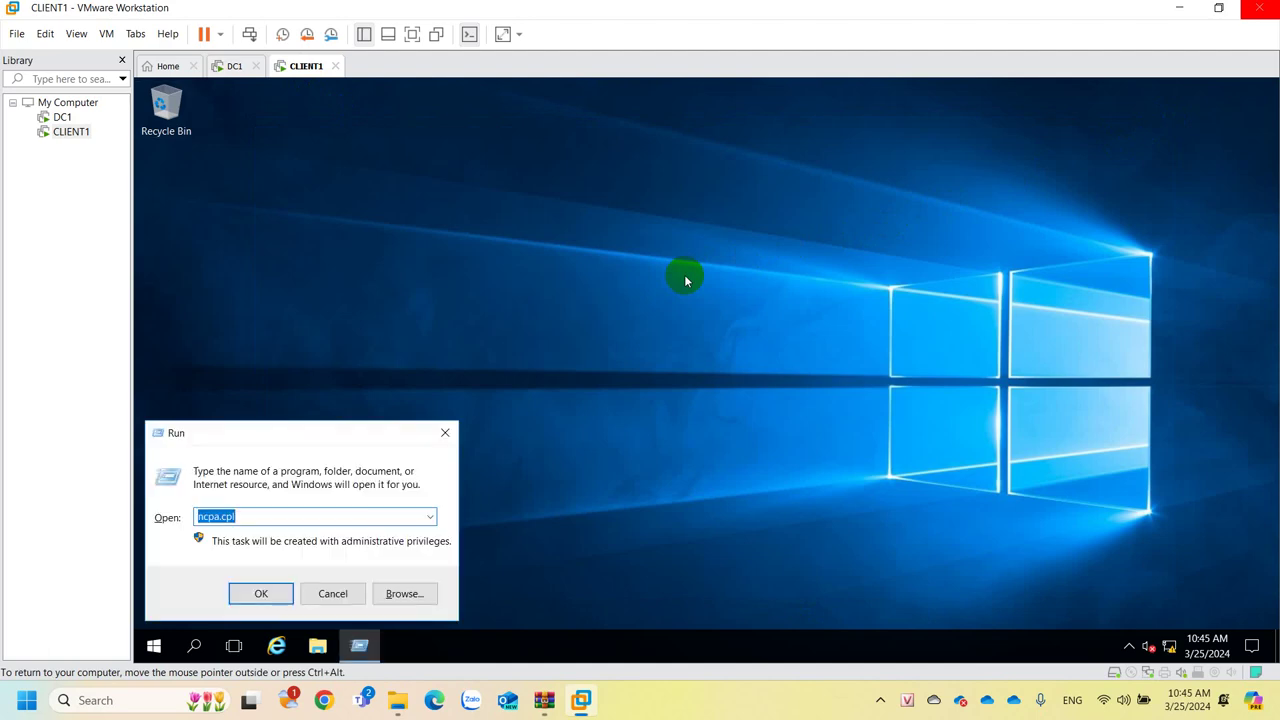
Run nslookup in cmd, fixing a typo, to confirm server1.imcquangbinh.com at 192.168.1.2.
type("cmd")
key("Return")
type("istrator>nsl")
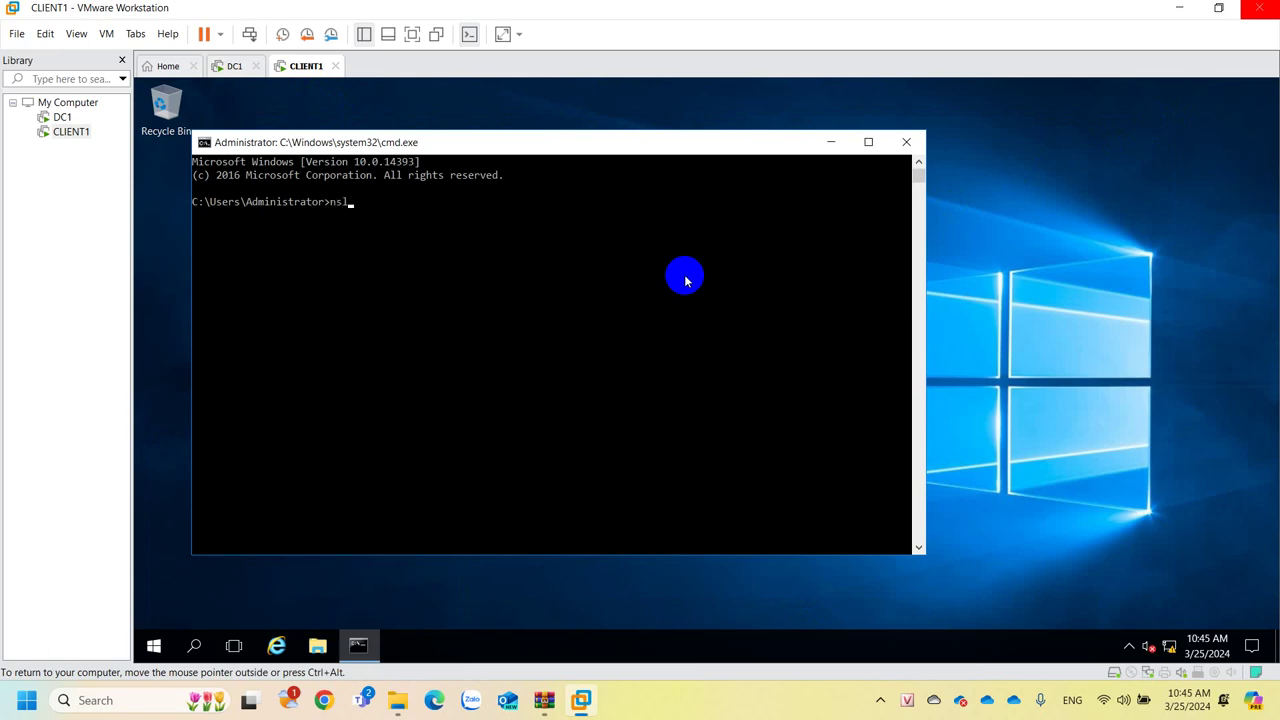
type("oojup")
key("Return")
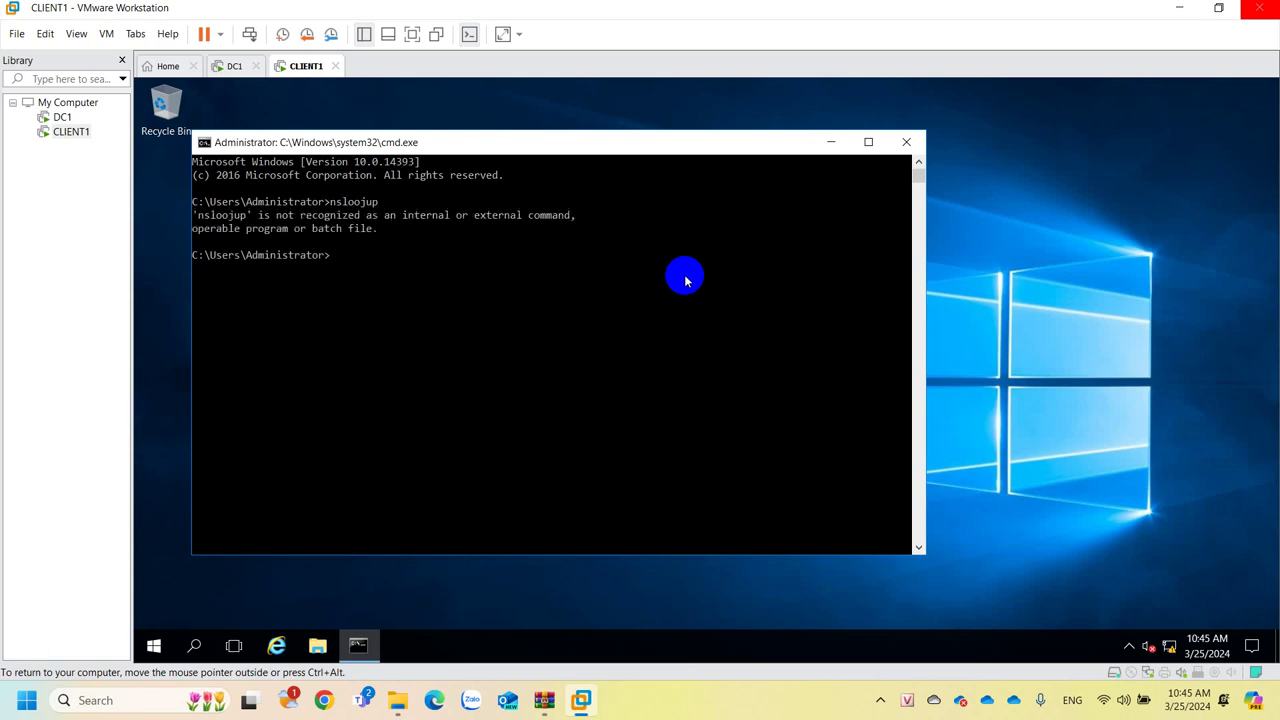
key("Up")
key("BackSpace")
key("BackSpace")
key("BackSpace")
type("kup")
key("Return")
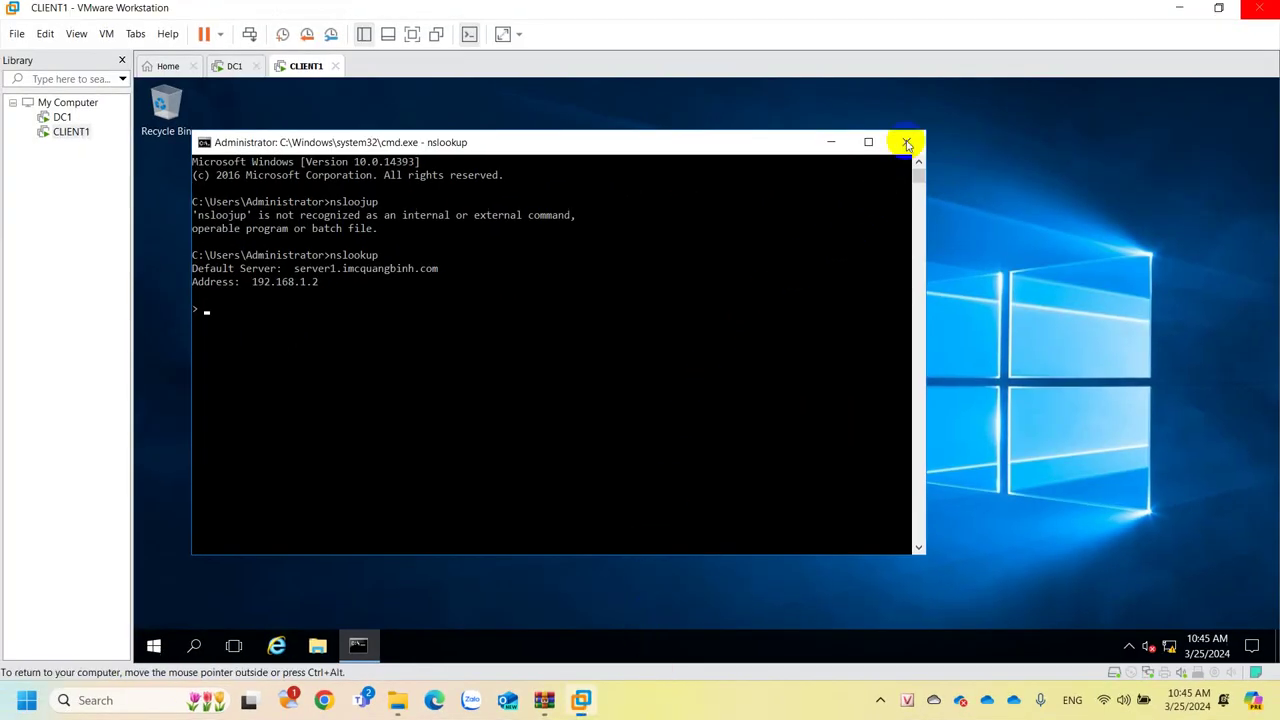
left_click(906, 145)
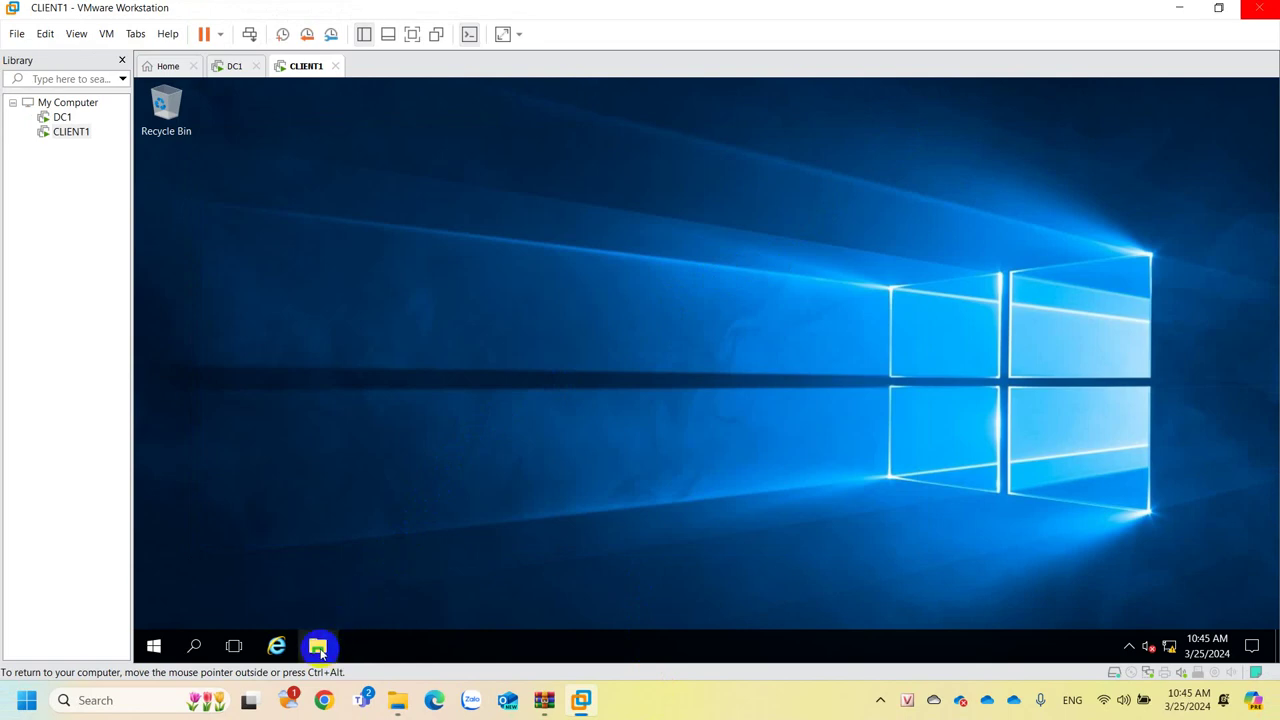
View This PC's properties, showing computer CL1 in WORKGROUP, then go to DC1.
left_click(318, 648)
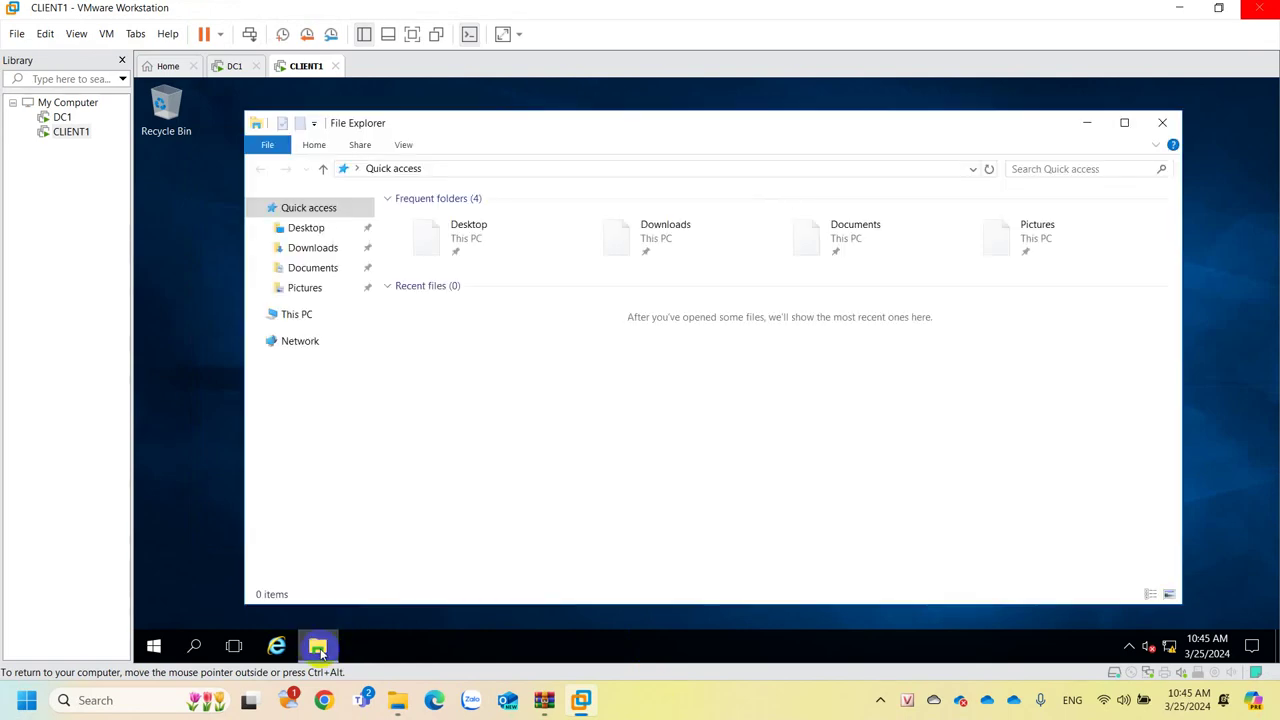
right_click(296, 318)
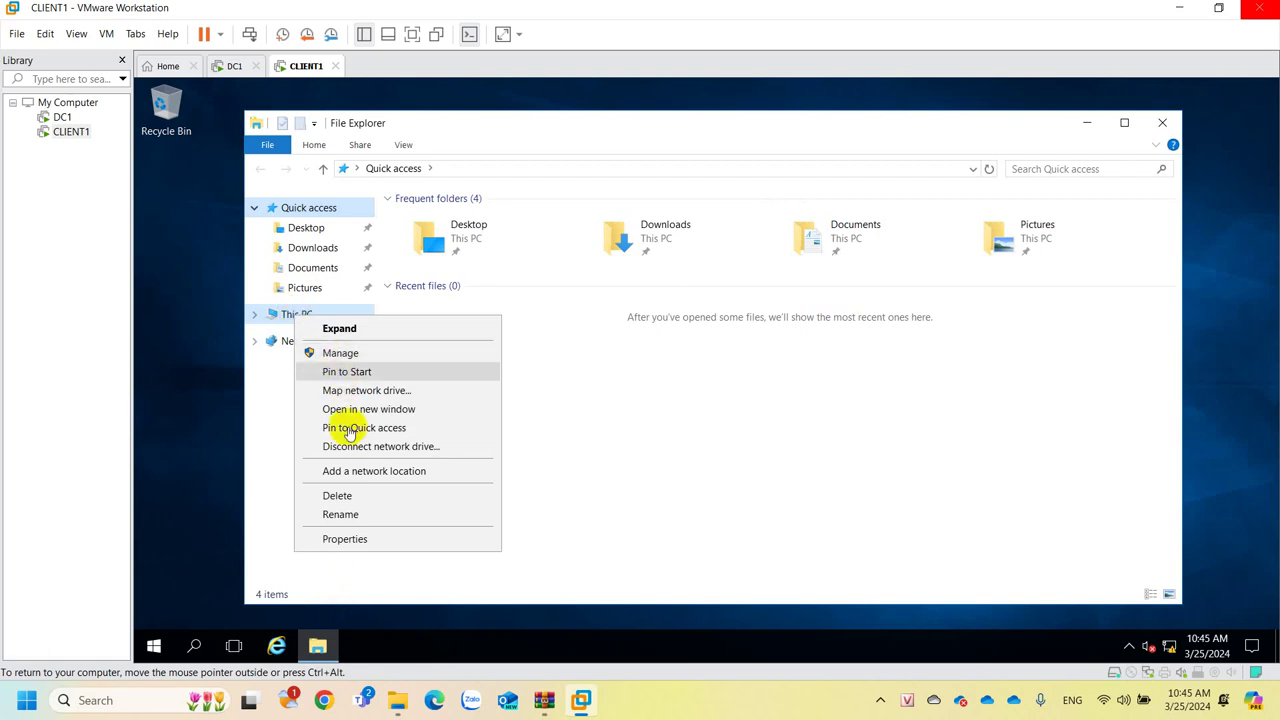
left_click(350, 538)
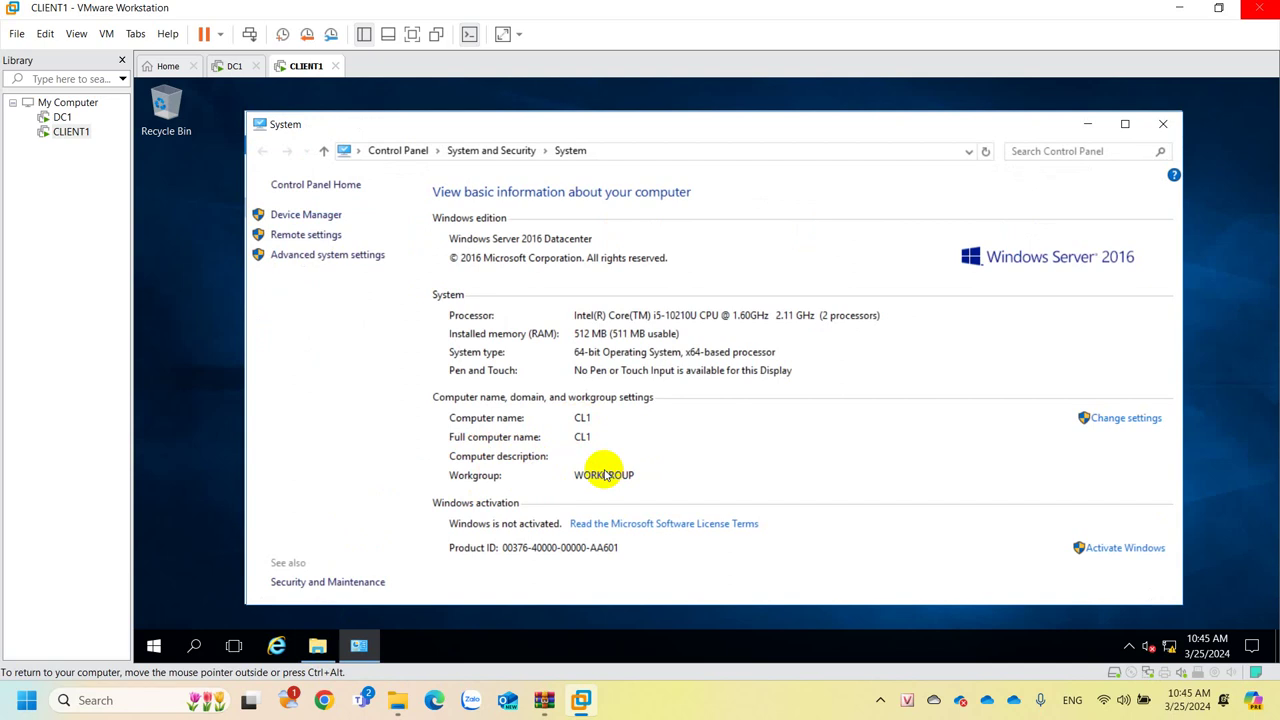
left_click(216, 67)
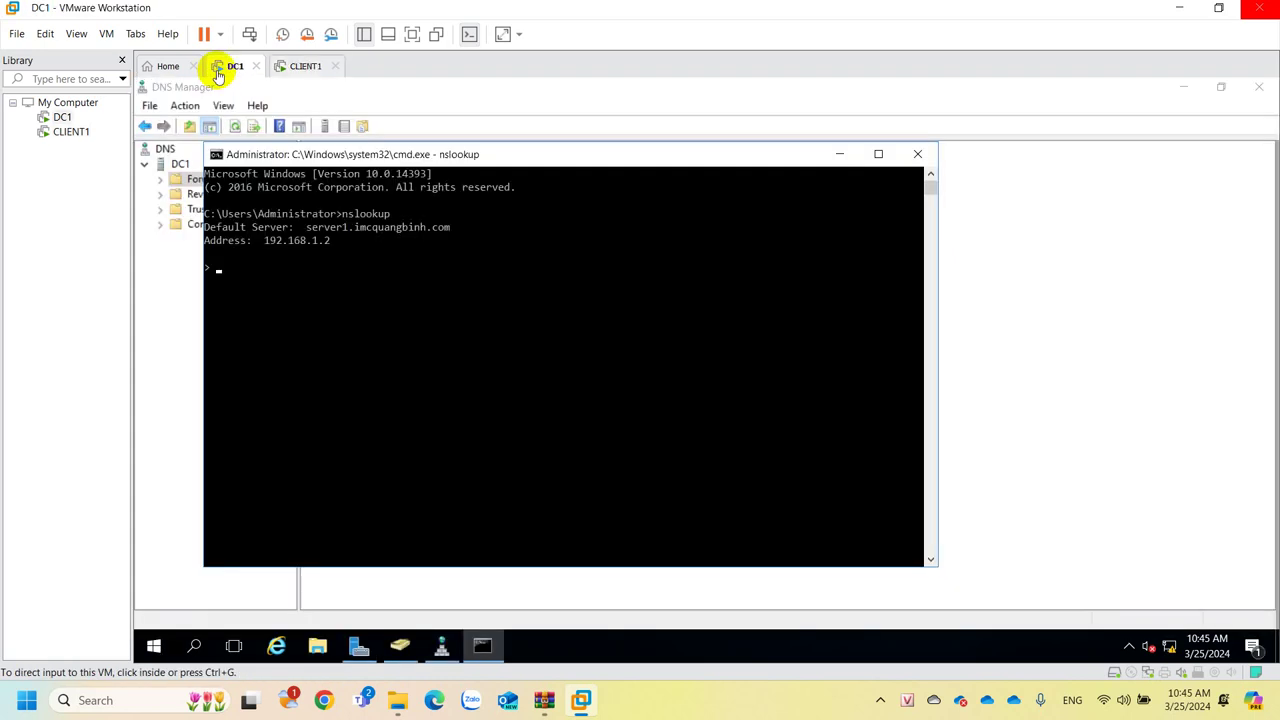
Close cmd and DNS Manager, check imcquangbinh.com's empty Computers container in ADUC, then return to CLIENT1.
left_click(917, 156)
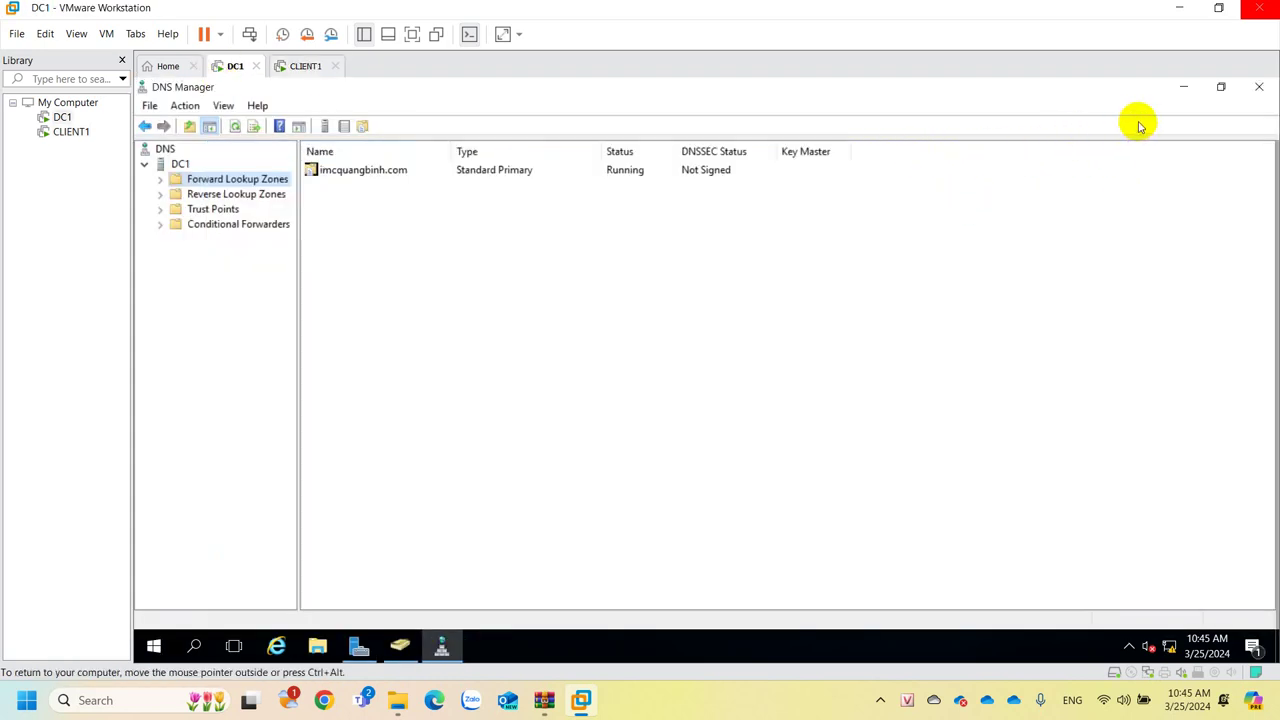
left_click(1257, 89)
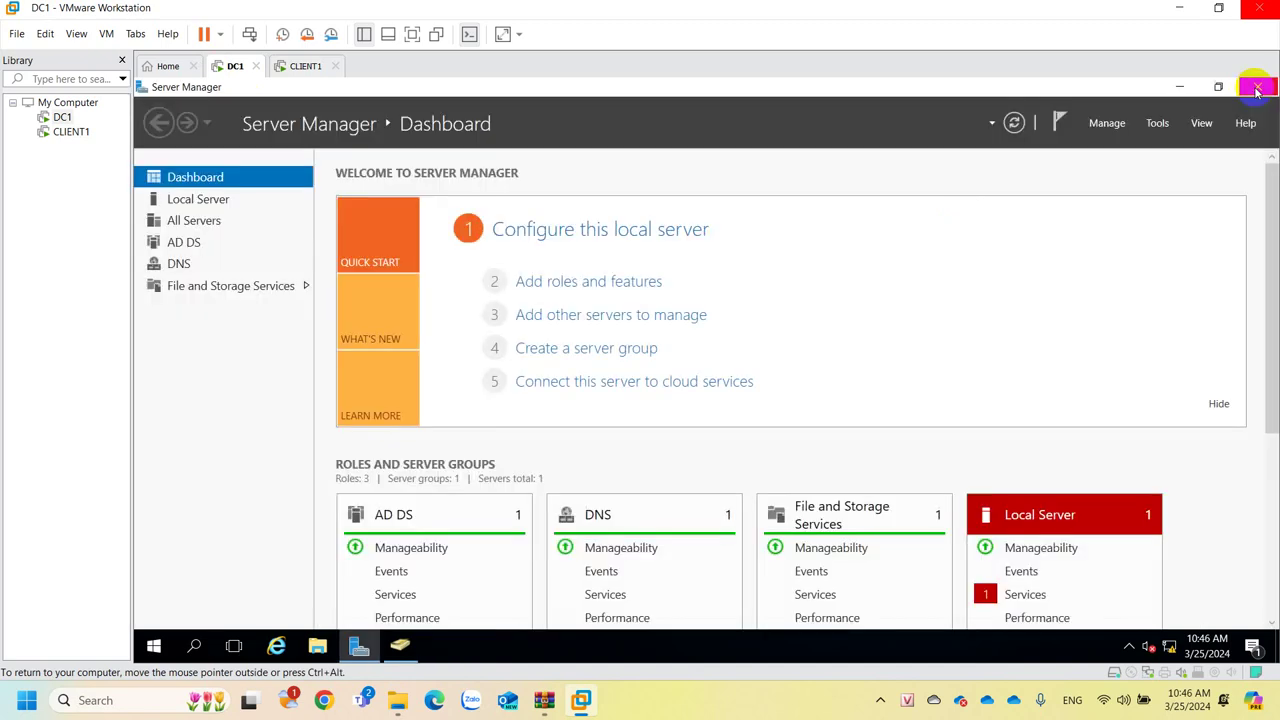
left_click(1160, 123)
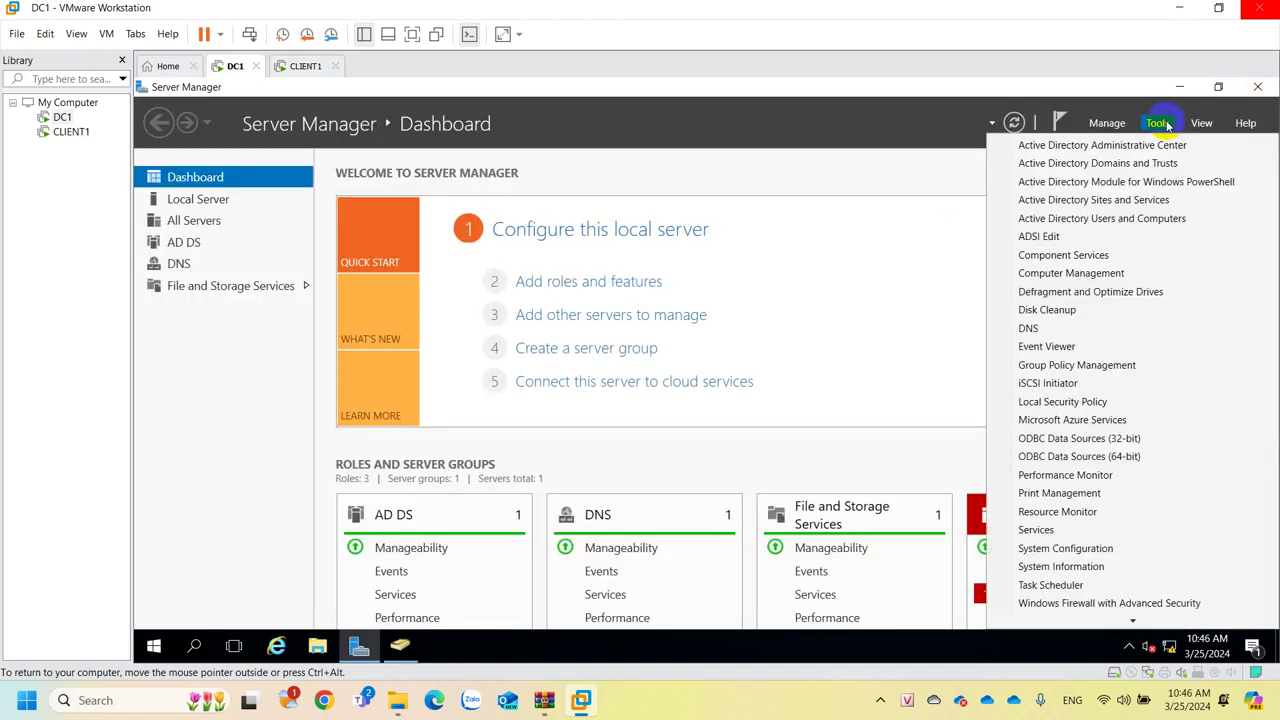
left_click(1080, 220)
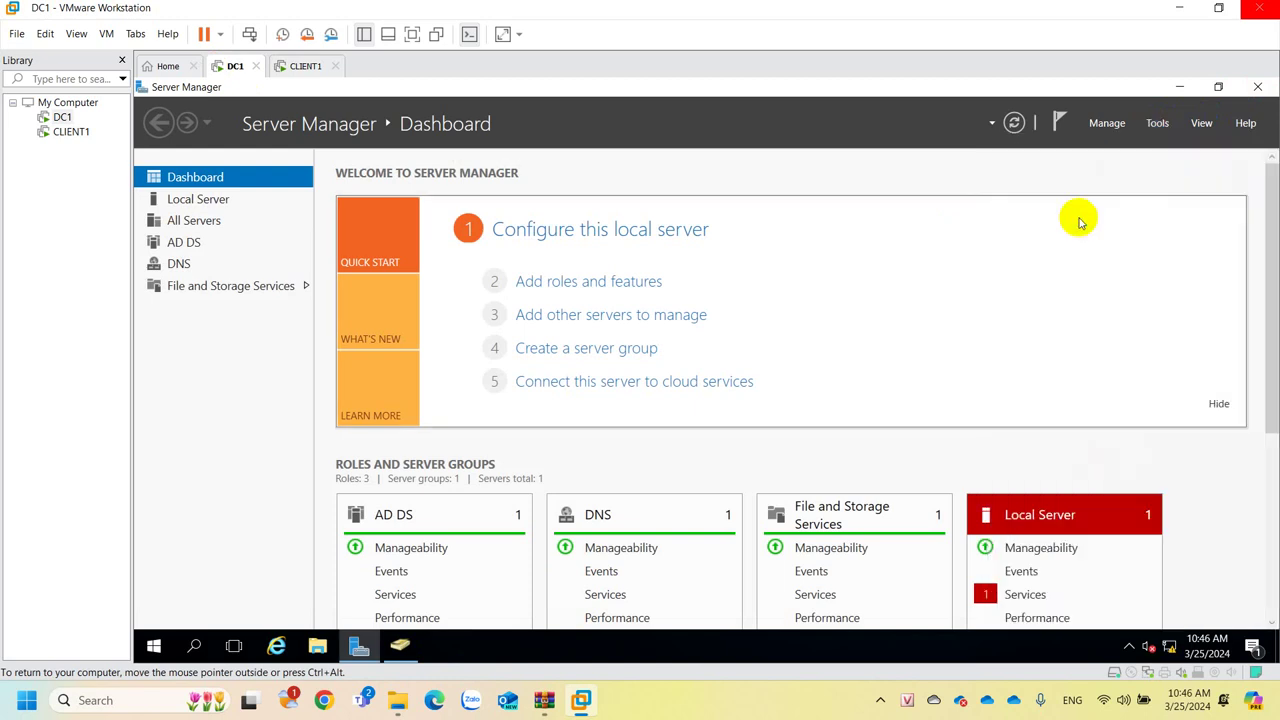
left_click(786, 163)
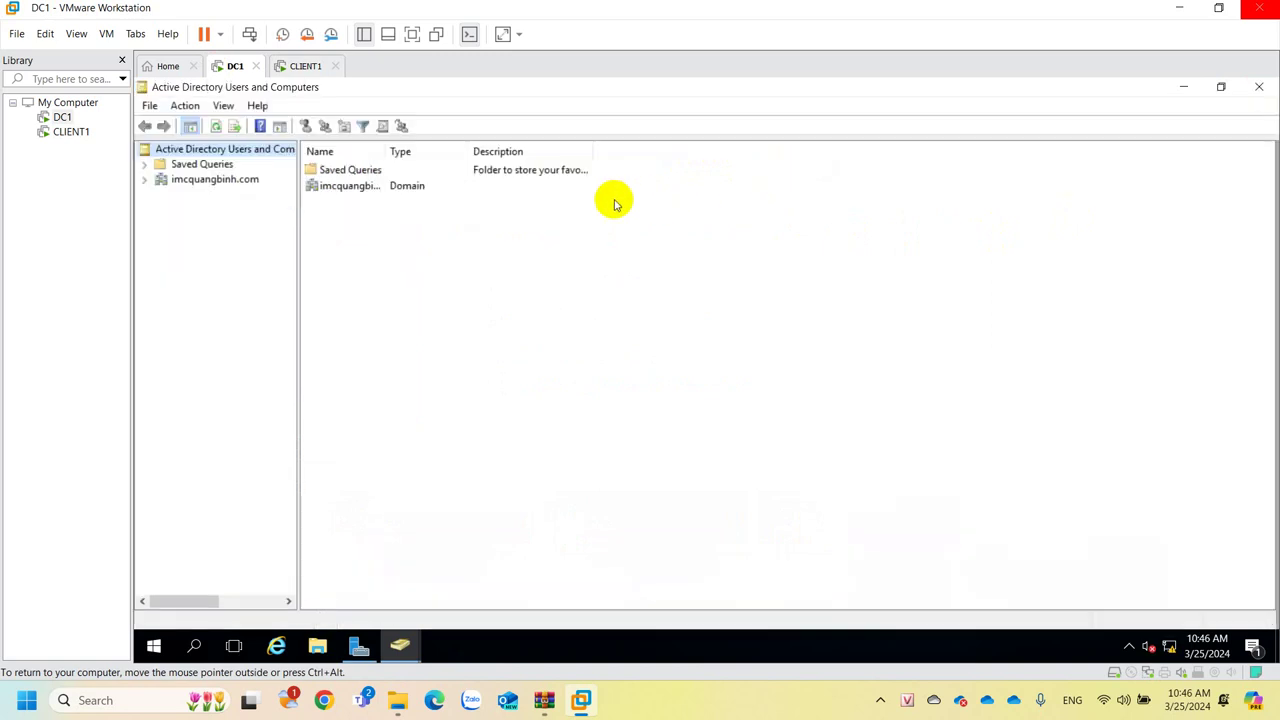
left_click(175, 180)
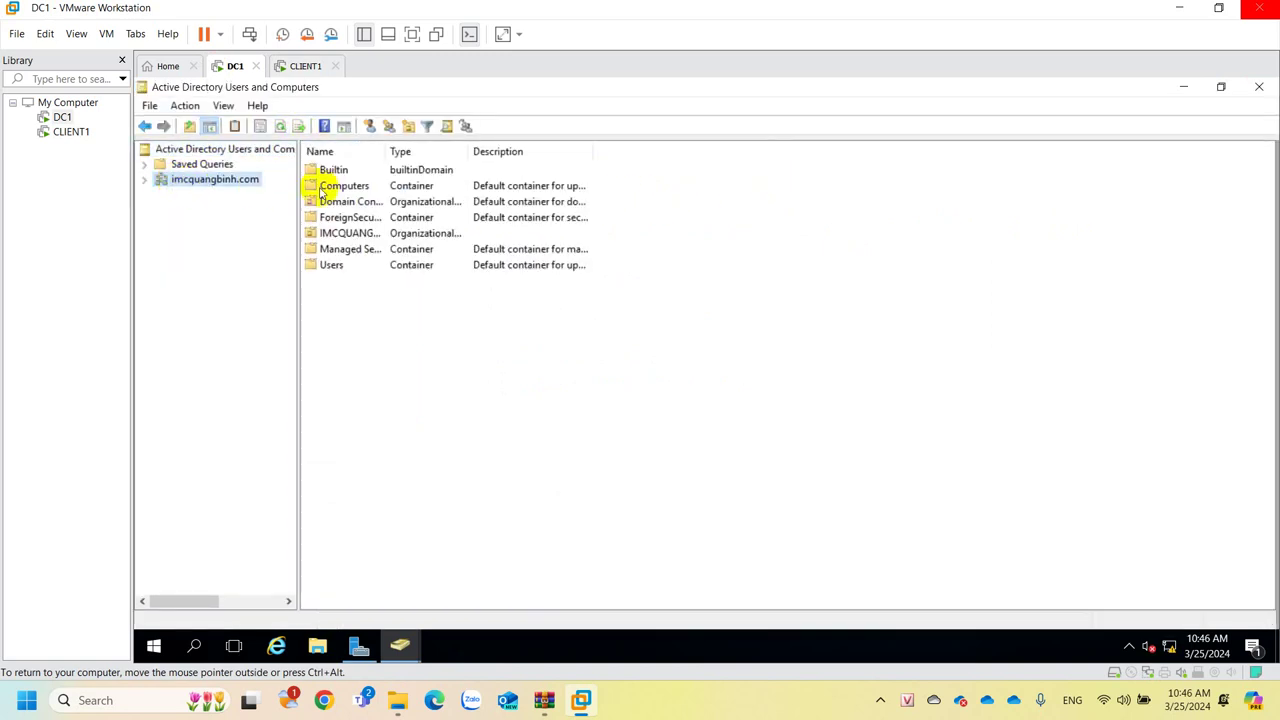
left_click(362, 188)
double_click(362, 188)
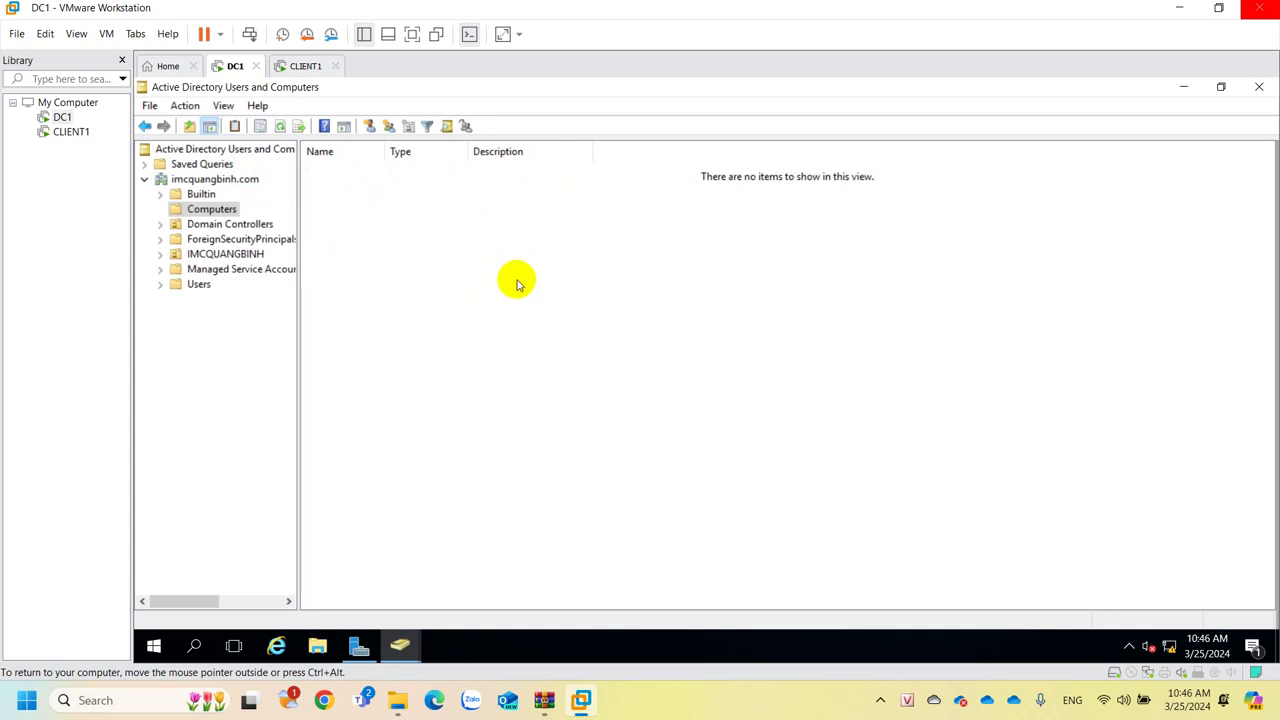
left_click(299, 66)
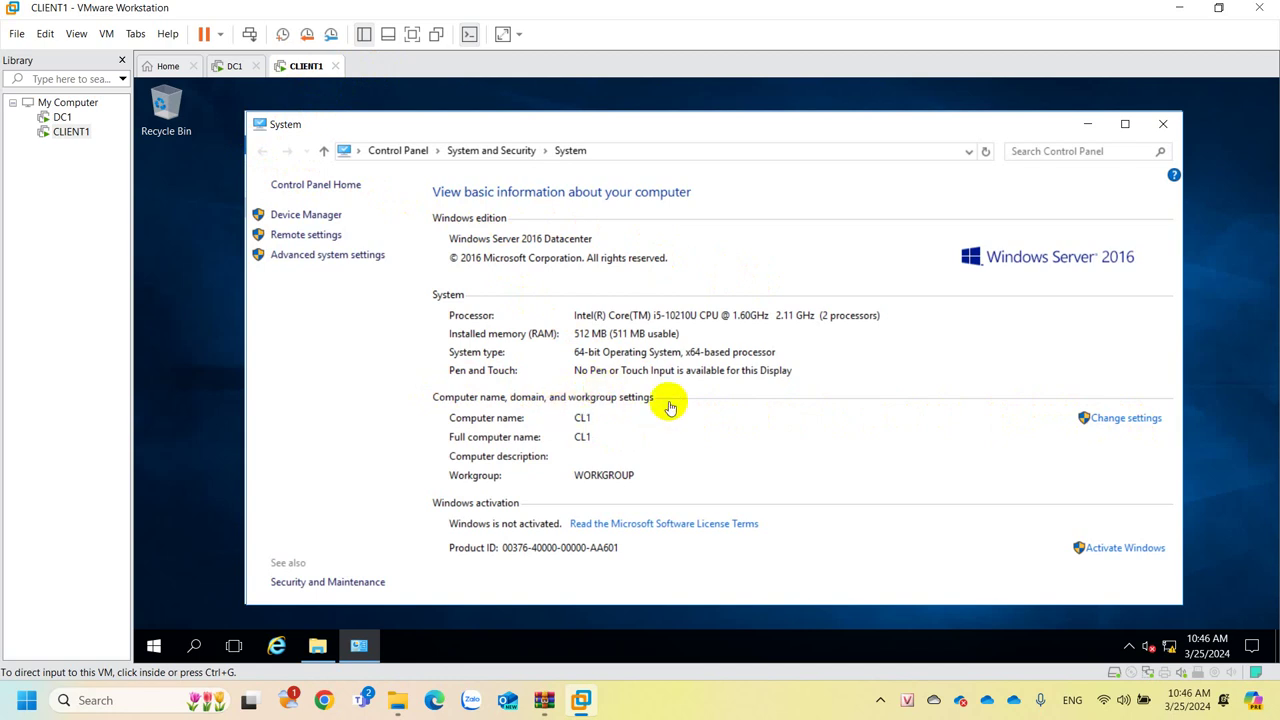
Open CLIENT1's System Properties via Change settings, listing CL1 in WORKGROUP.
left_click(1128, 428)
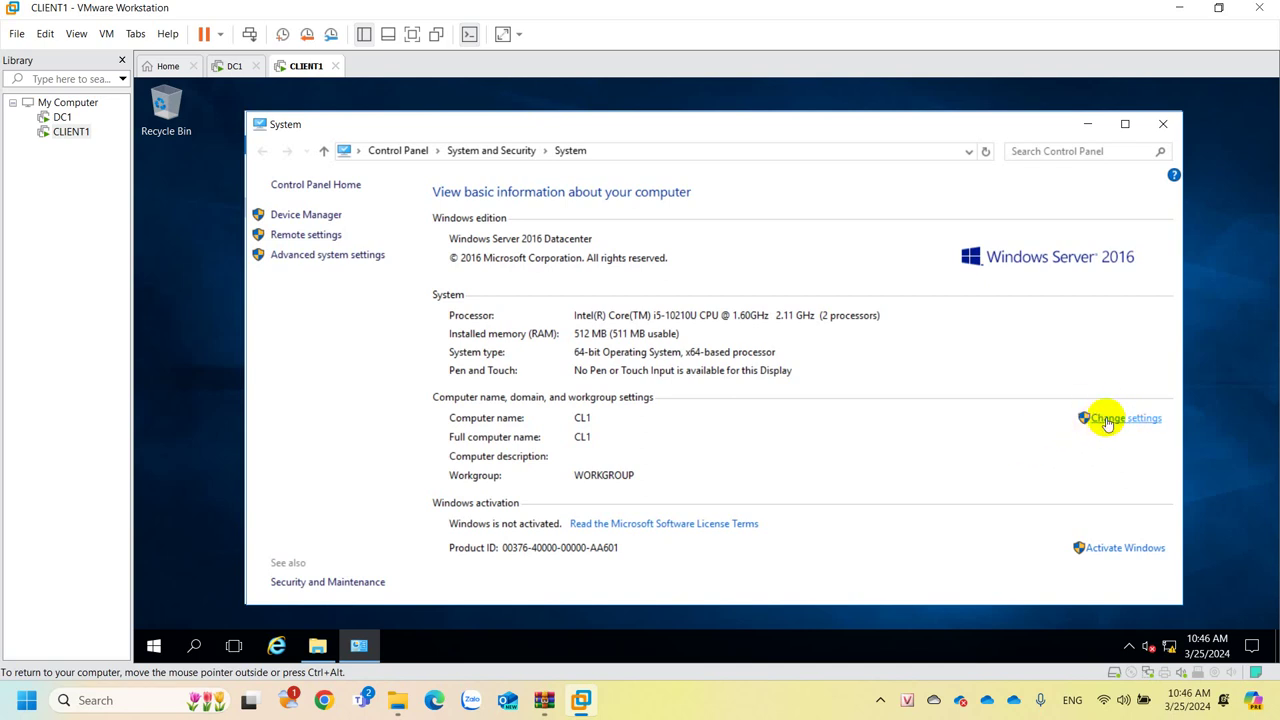
left_click(1107, 421)
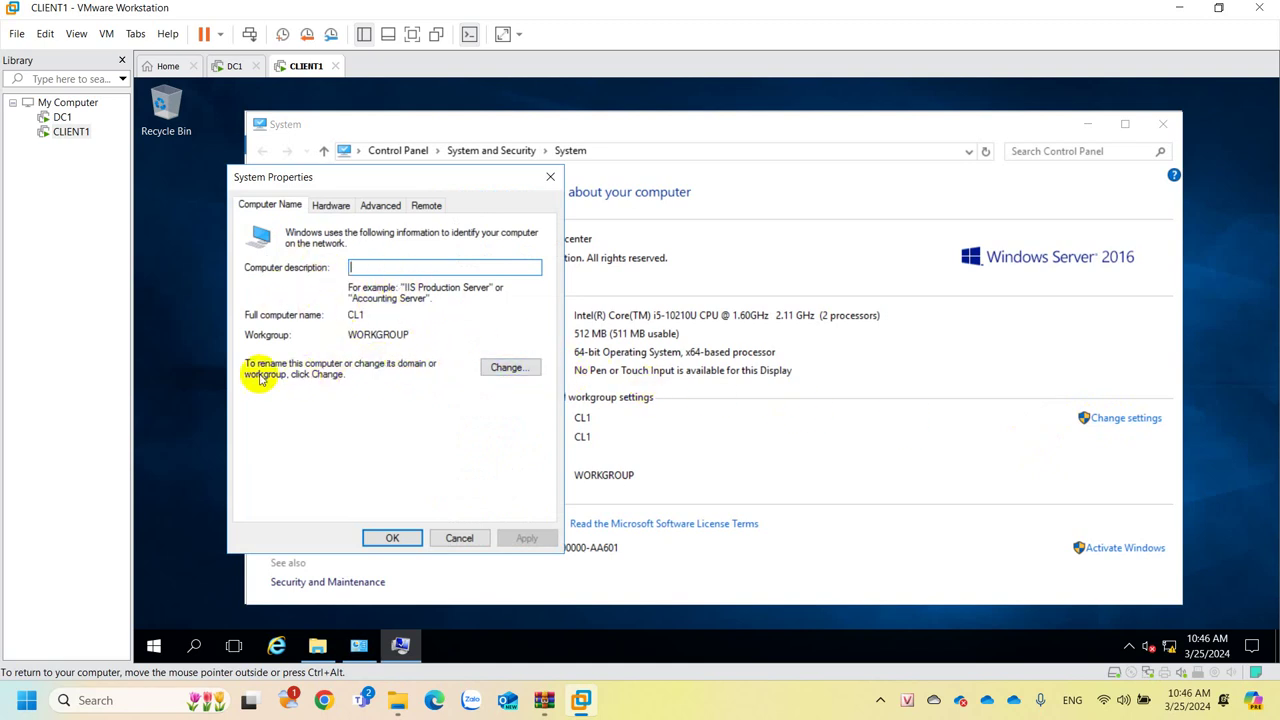
Set CL1 to join domain imcquangbinh.com in Computer Name/Domain Changes and submit.
left_click(512, 368)
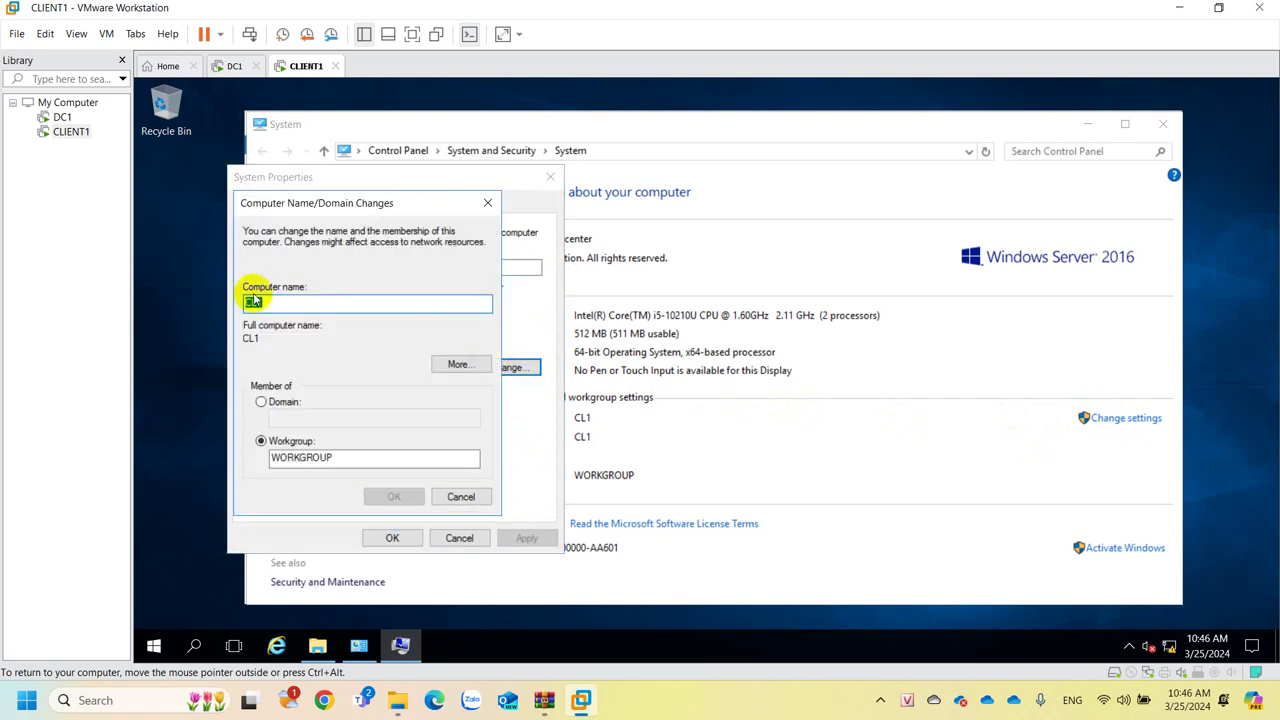
left_click(313, 307)
left_click_drag(318, 302, 206, 294)
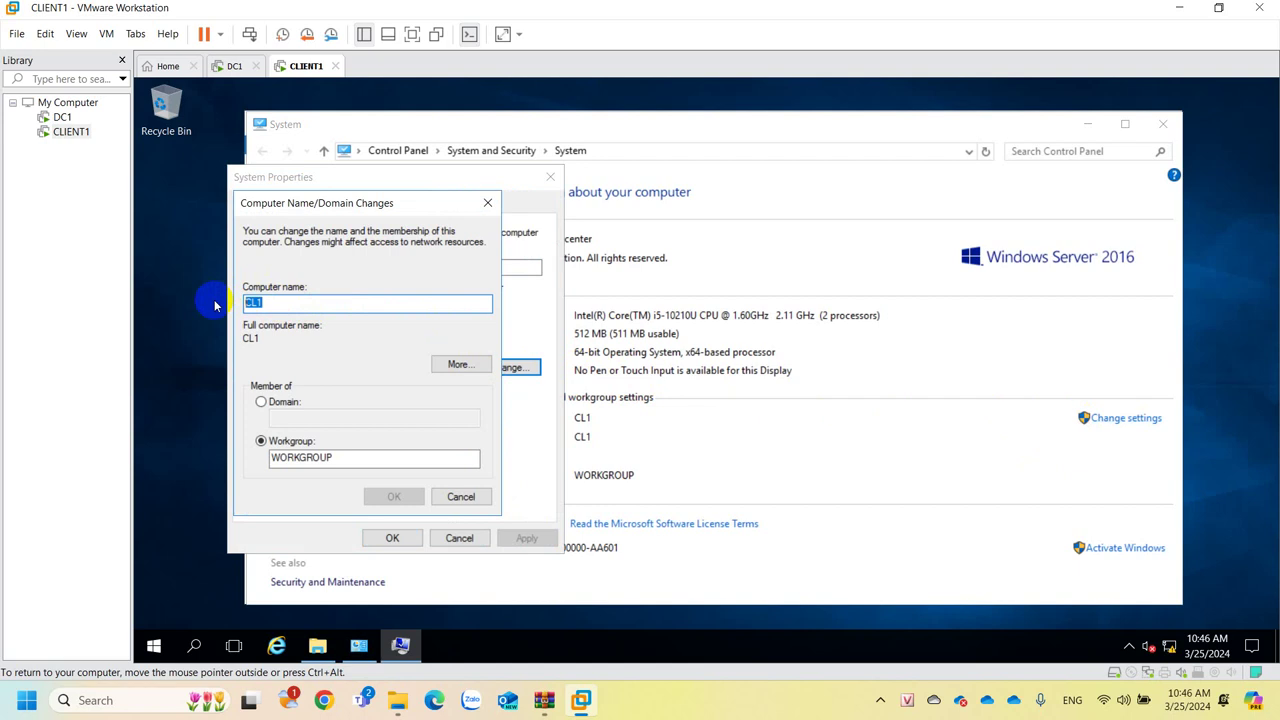
left_click(283, 402)
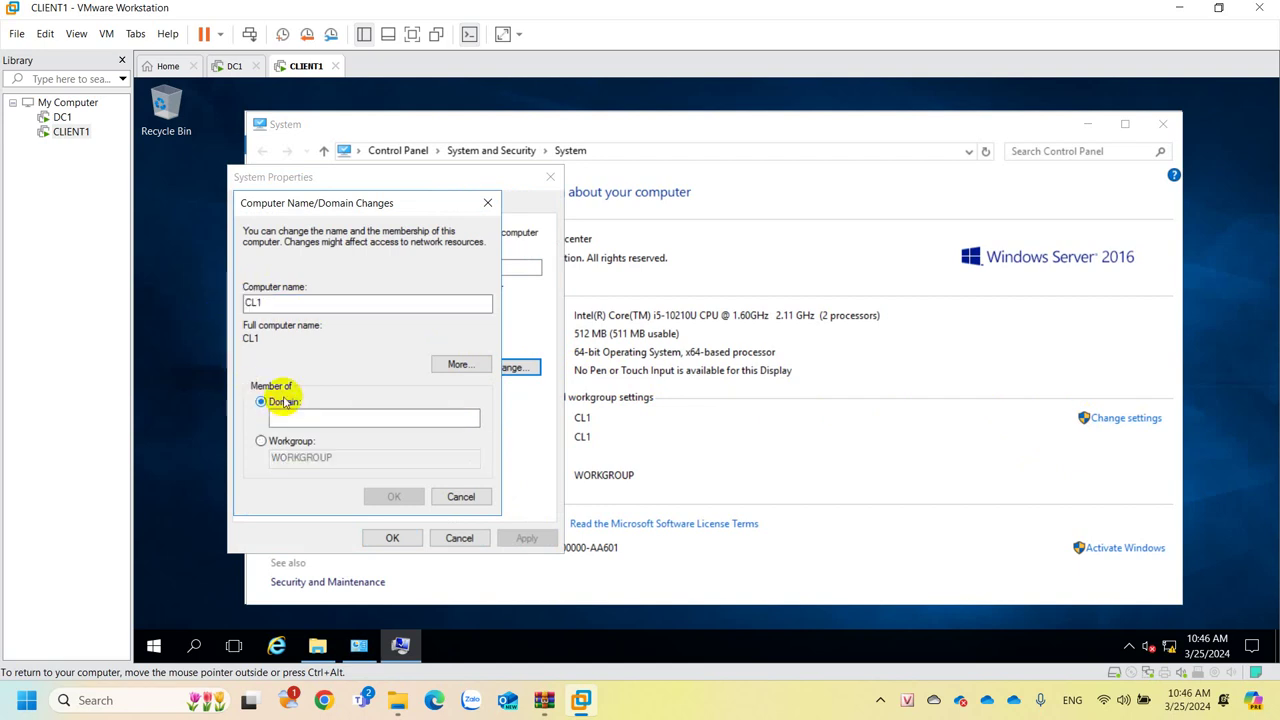
left_click(284, 420)
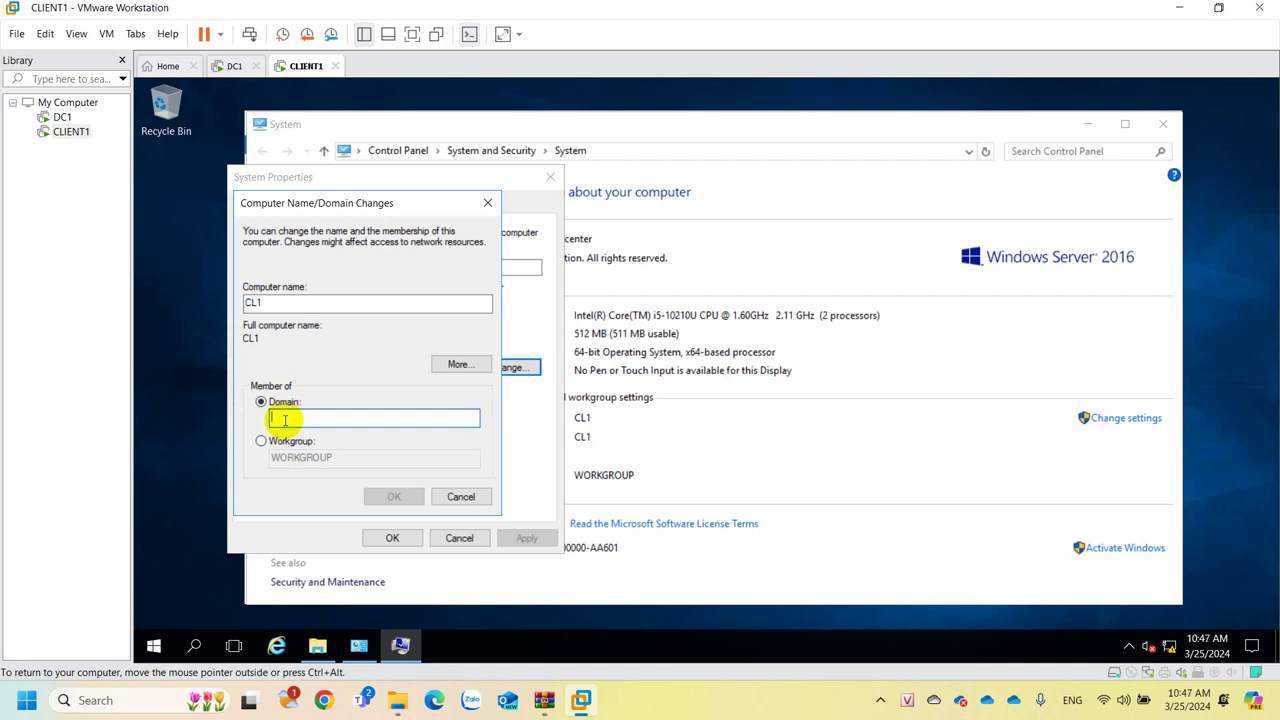
type("imcquangbinh.com")
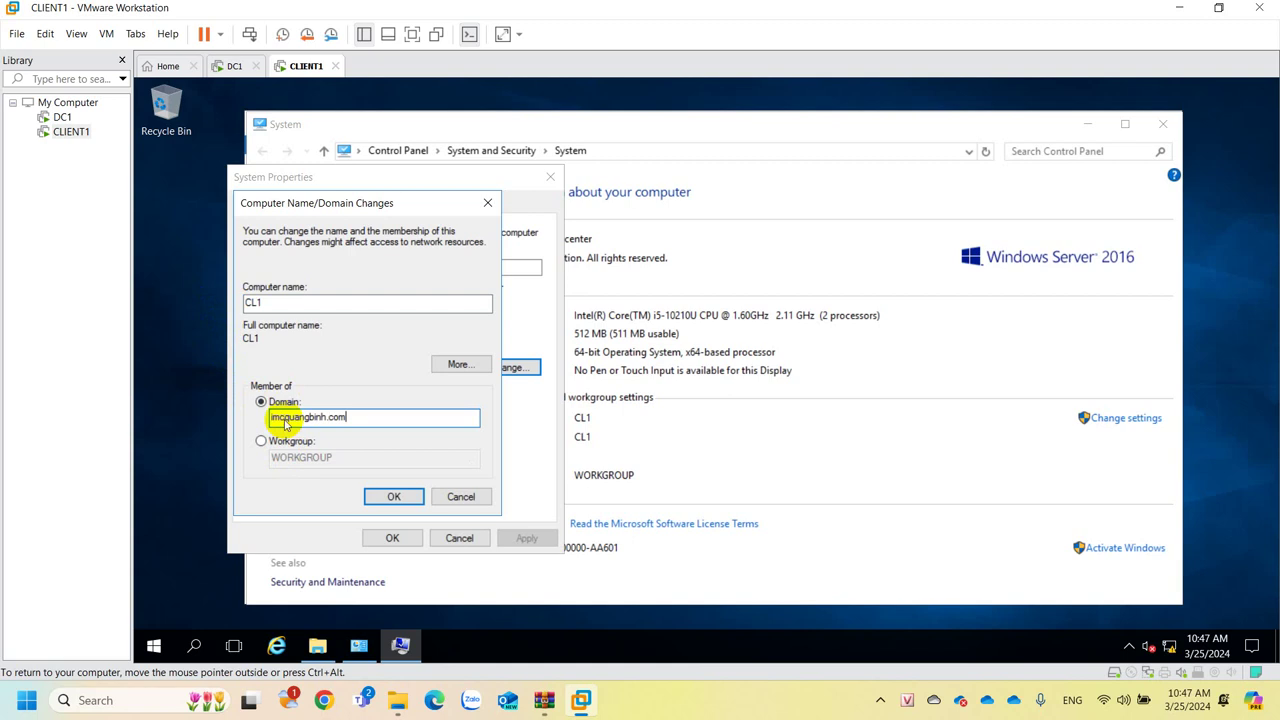
left_click(391, 494)
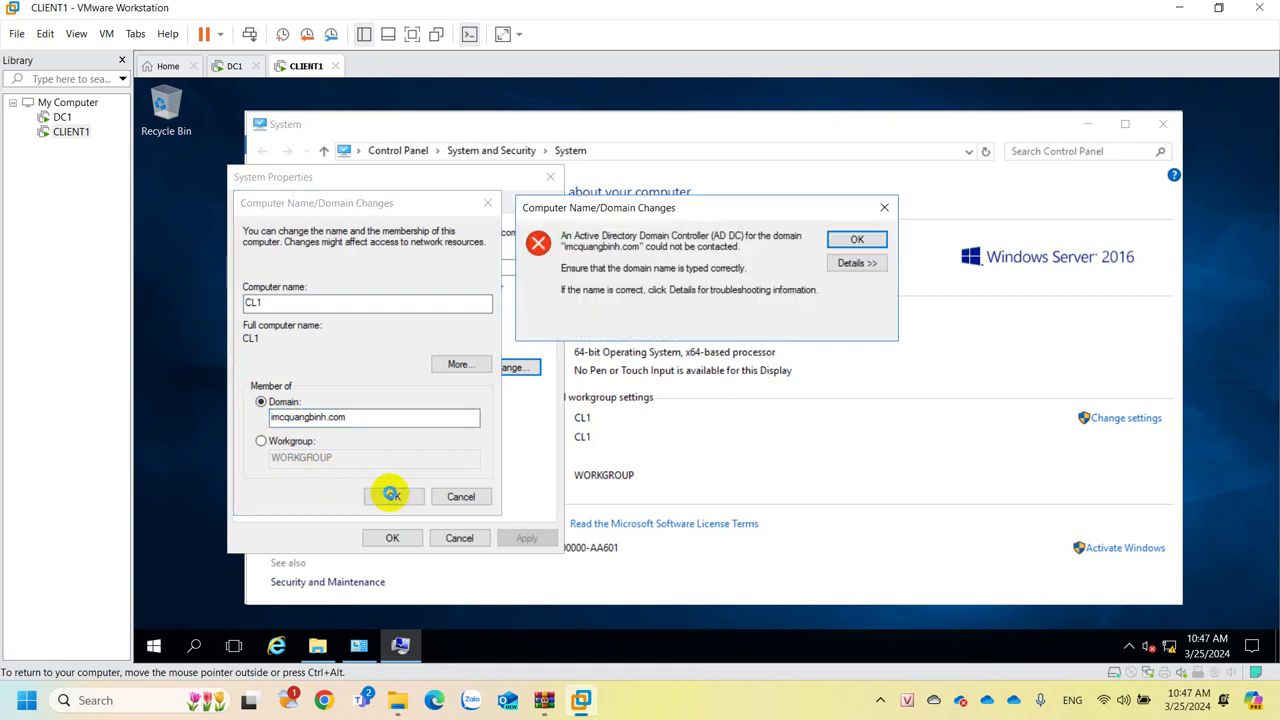
Dismiss the domain-contact error and trim the domain name to imcquangbinh.
left_click(858, 240)
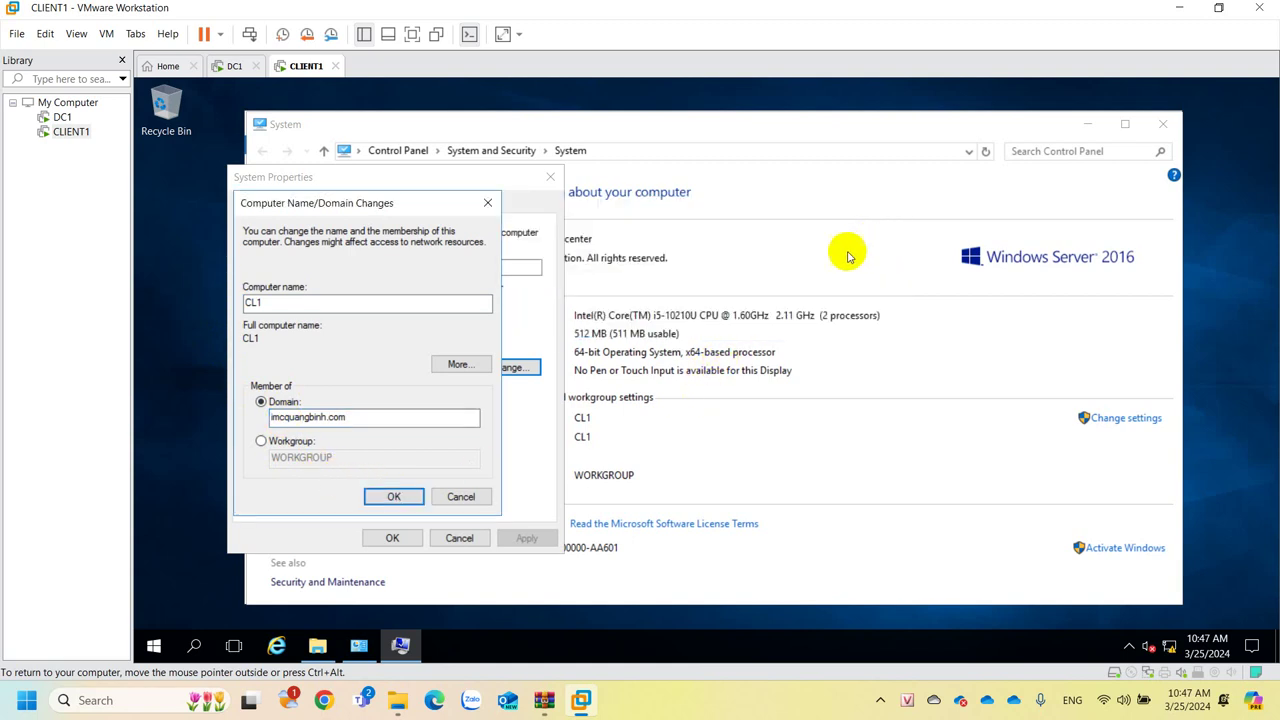
left_click(372, 418)
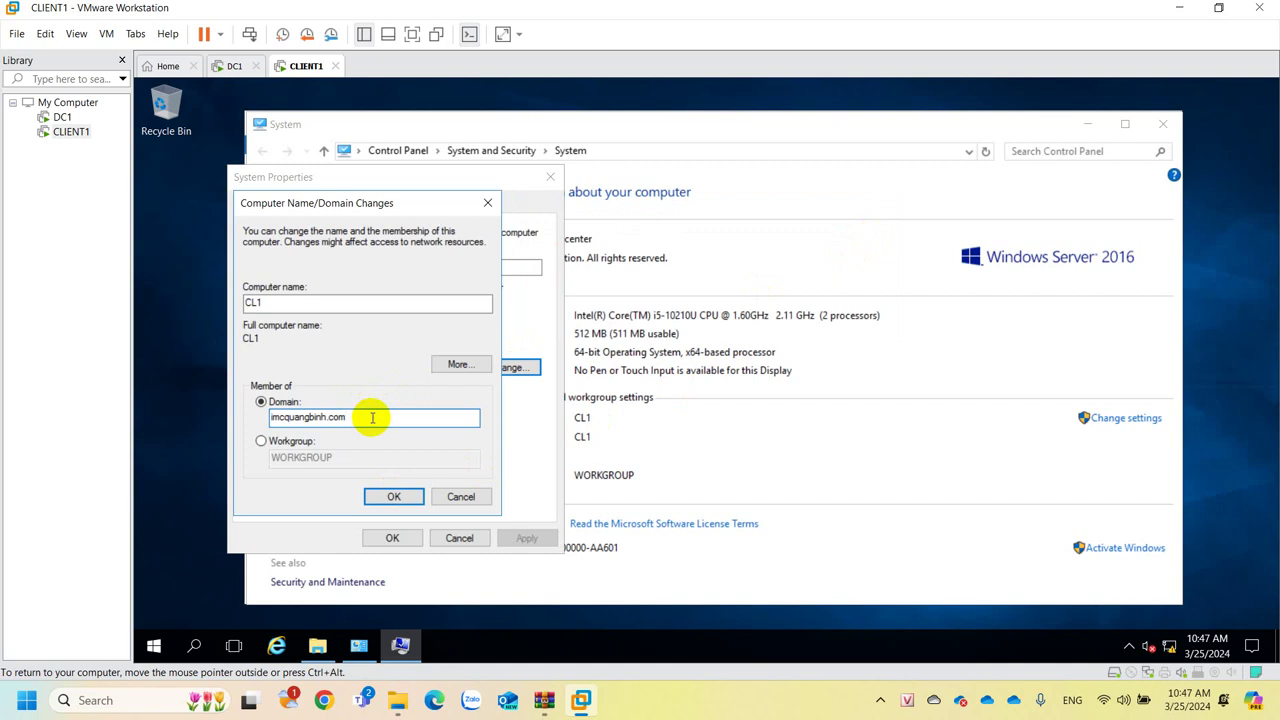
key("BackSpace")
key("BackSpace")
key("BackSpace")
Submit the change and enter the domain user's name and password to join imcquangbinh.
left_click(386, 497)
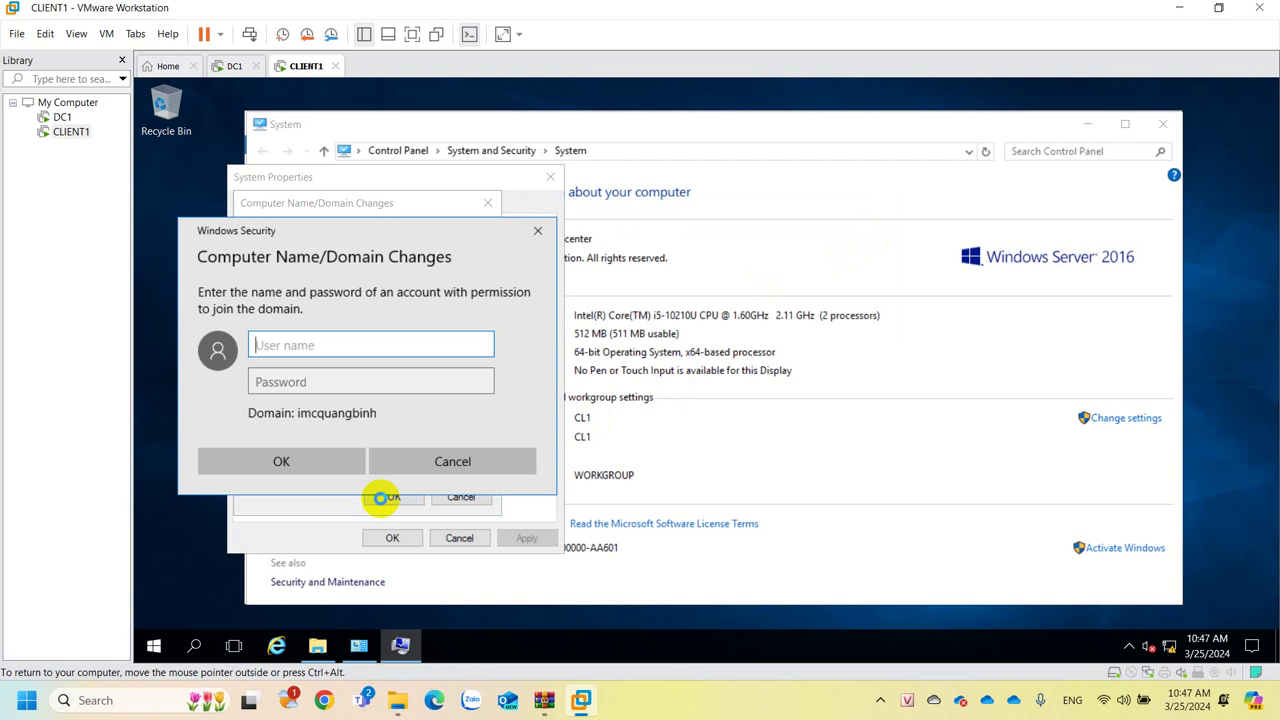
left_click_drag(400, 242, 740, 222)
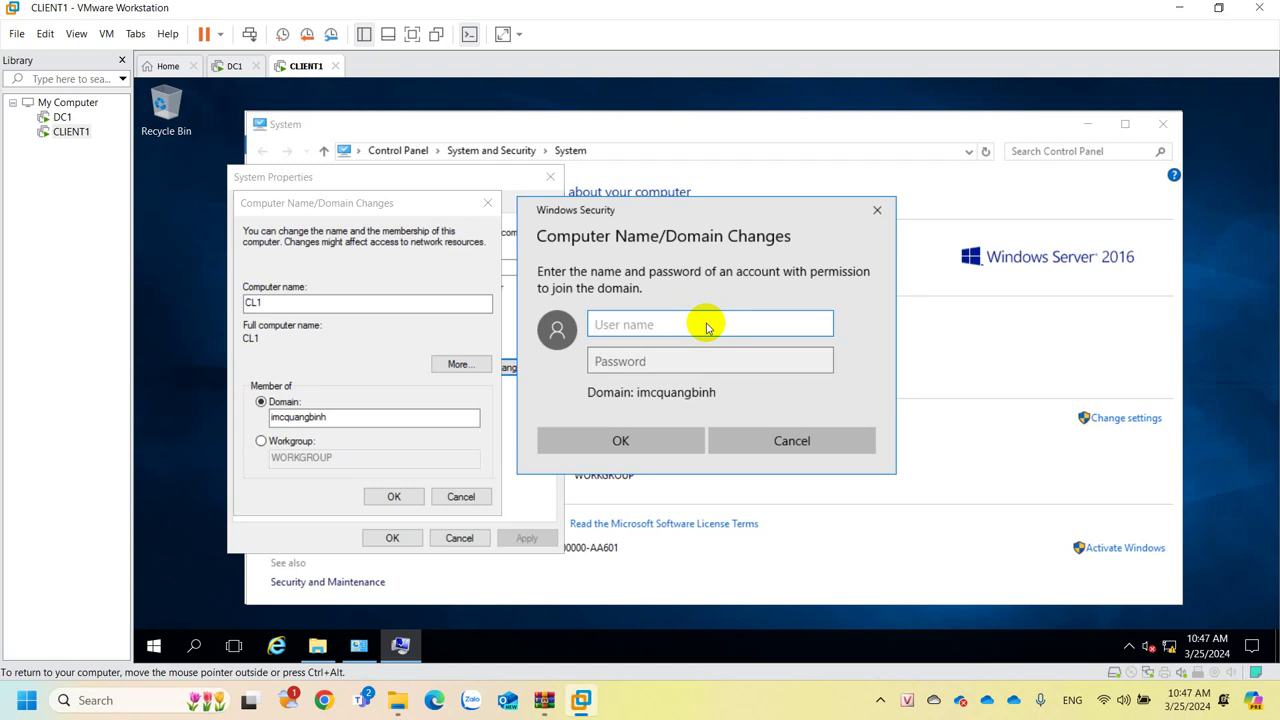
key("Tab")
type("12345678")
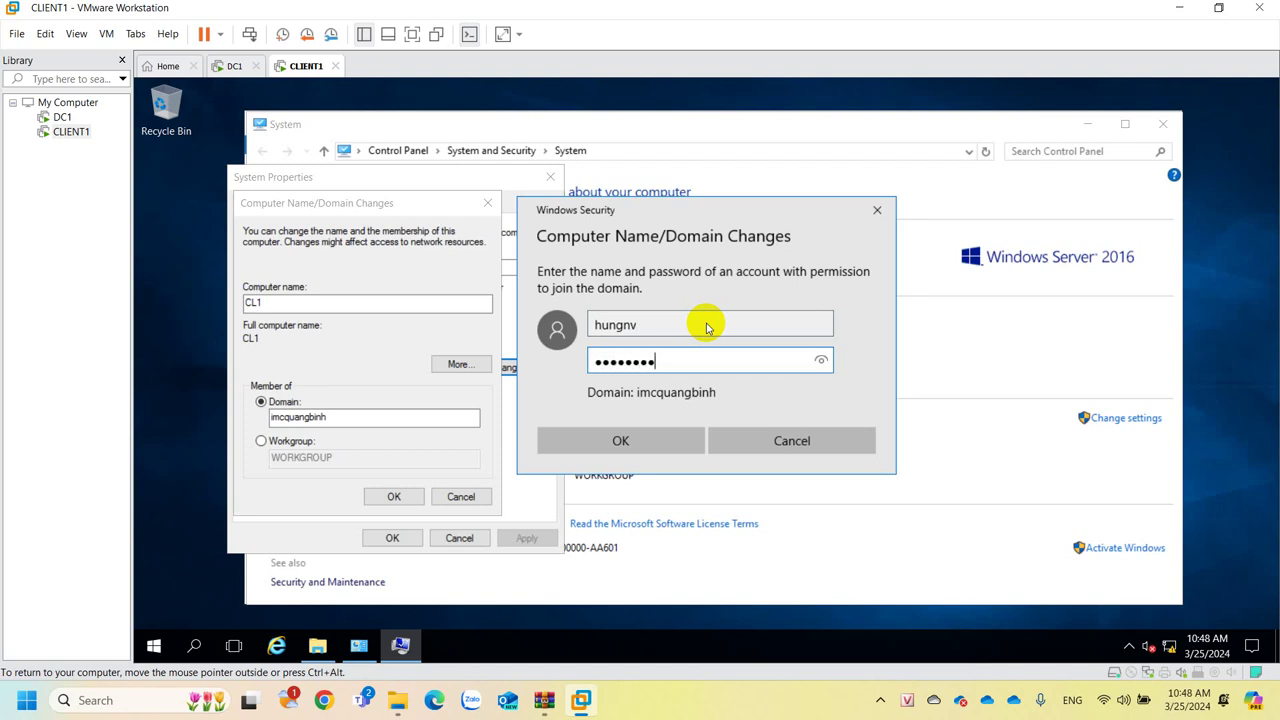
left_click(600, 438)
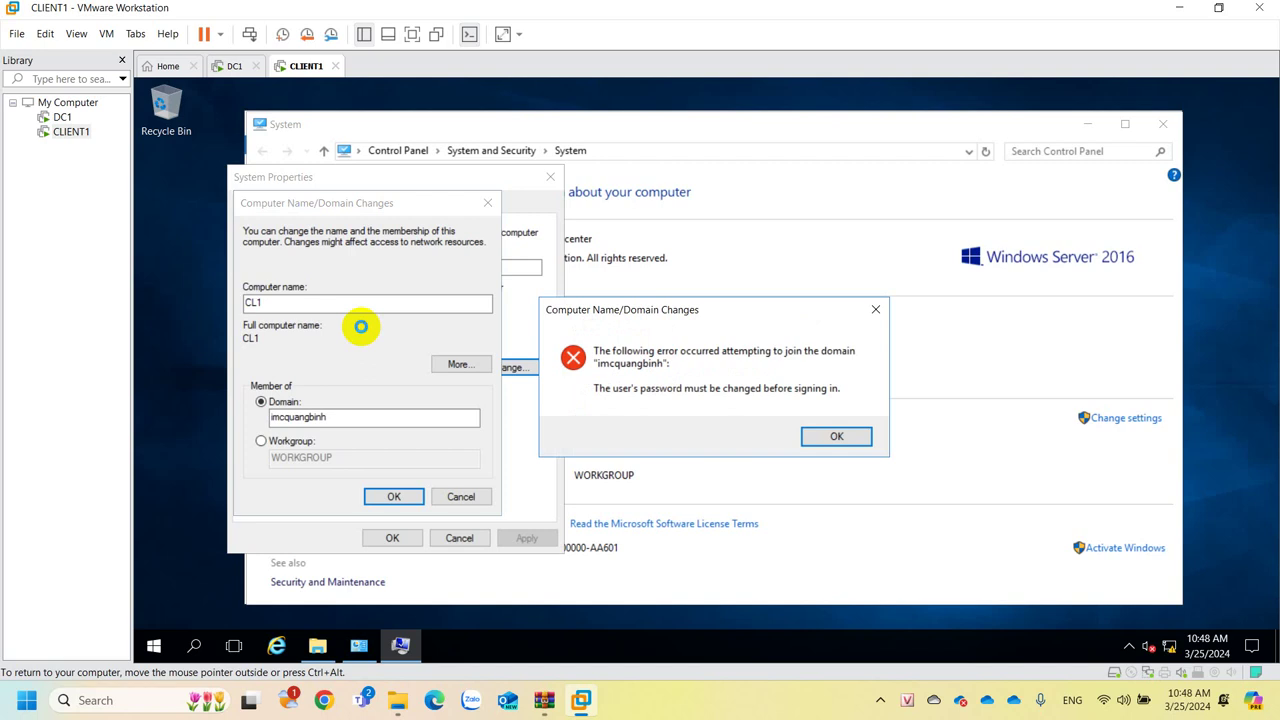
Clear the join error and resubmit CL1's imcquangbinh join using the administrator account and its password.
left_click(836, 436)
left_click(388, 492)
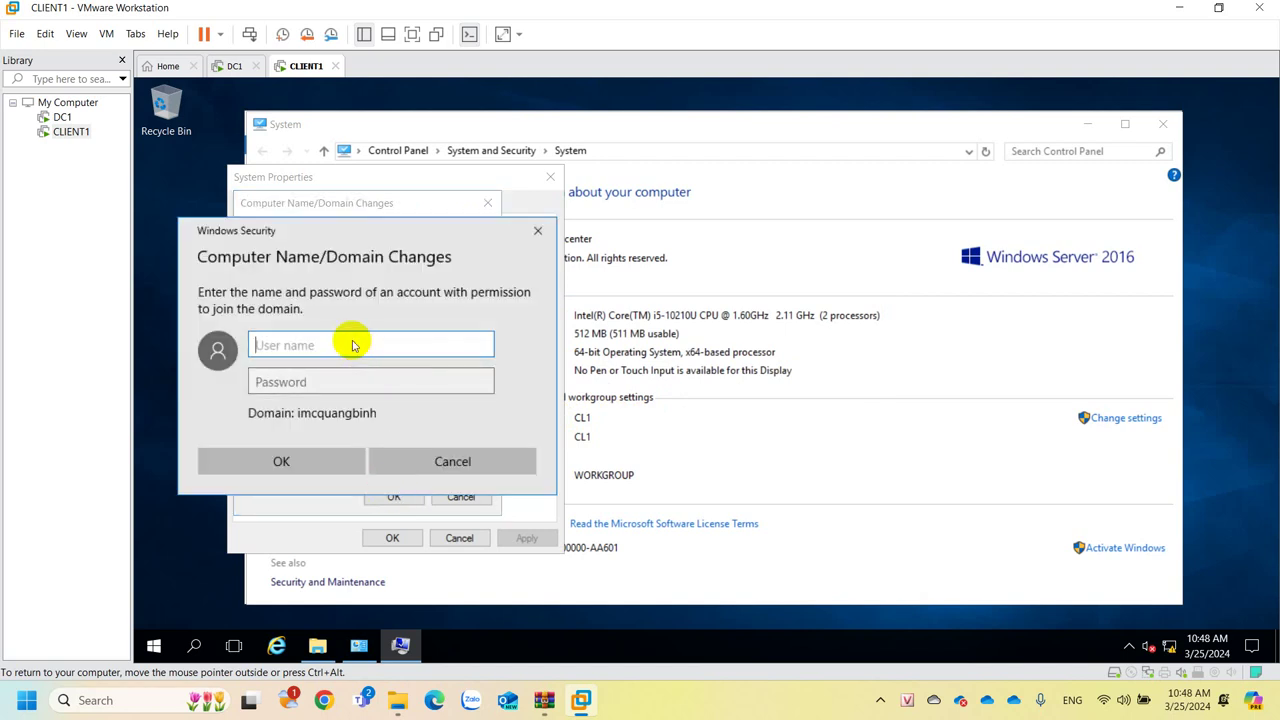
type("administrator")
key("Tab")
type("P@ssw0rd")
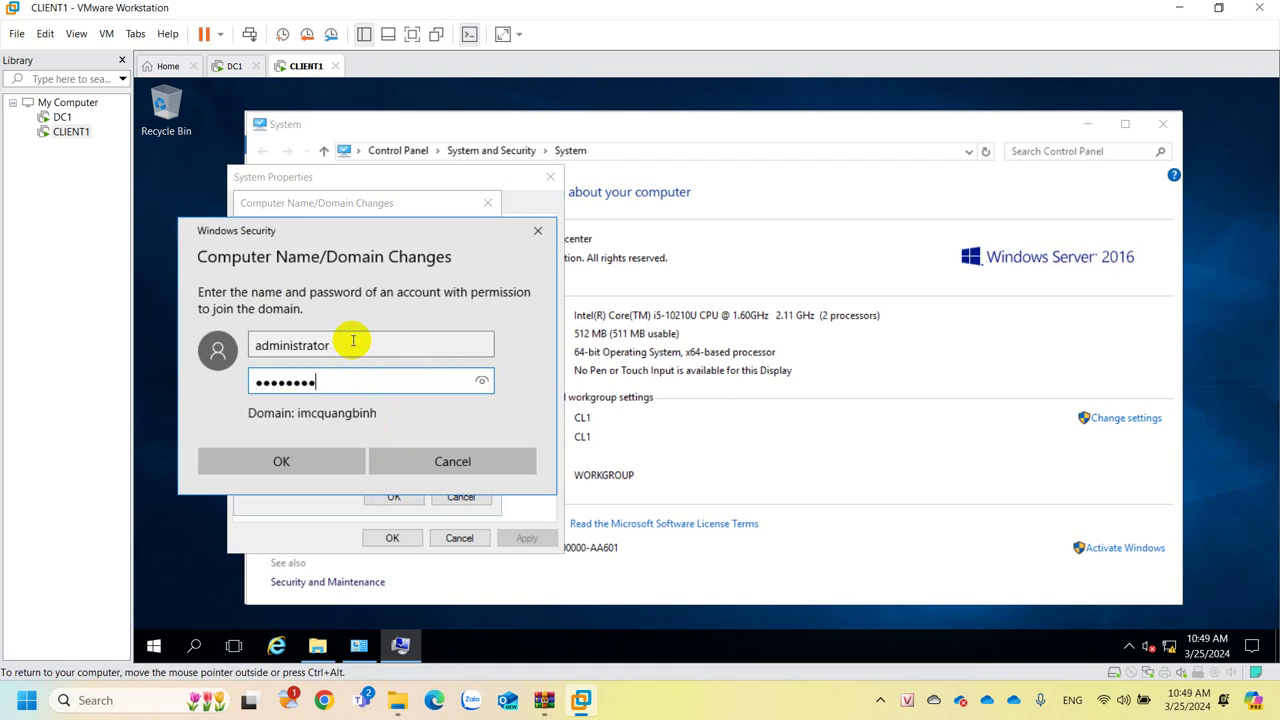
left_click(212, 461)
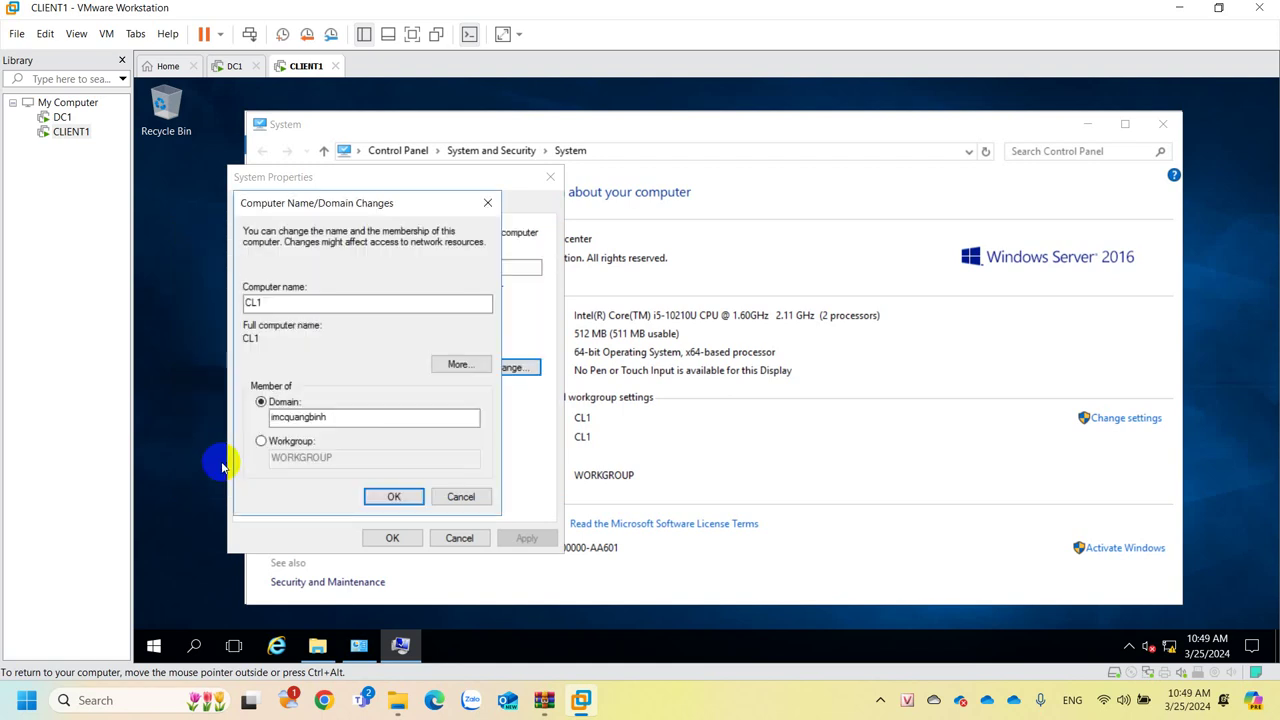
left_click(353, 344)
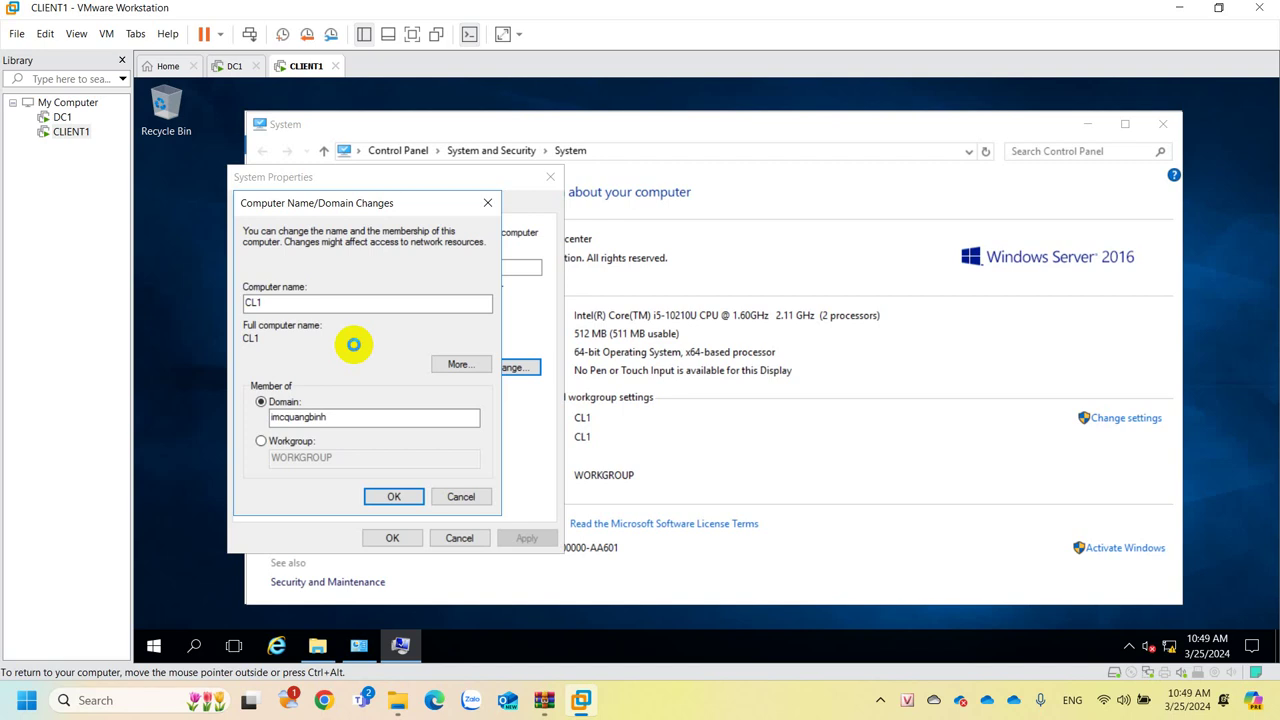
Acknowledge the imcquangbinh welcome and restart notices, close System Properties, and restart CLIENT1 now.
left_click(880, 700)
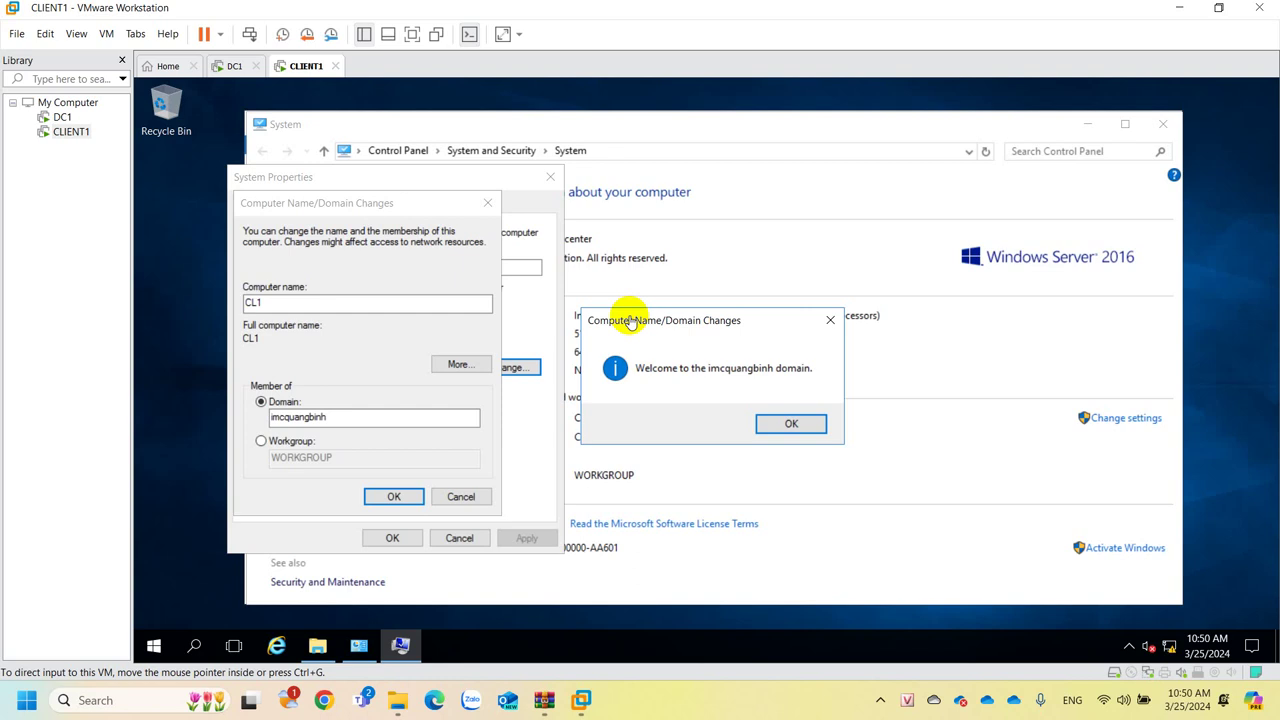
left_click(768, 428)
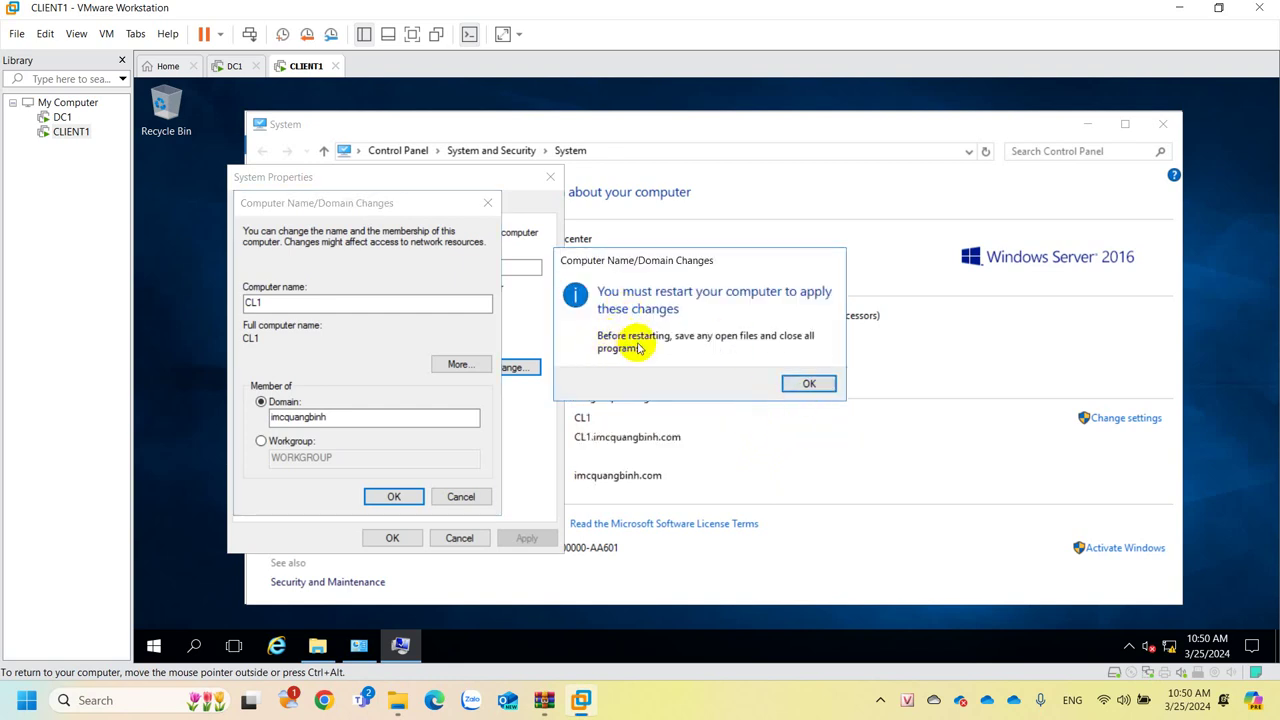
left_click(797, 382)
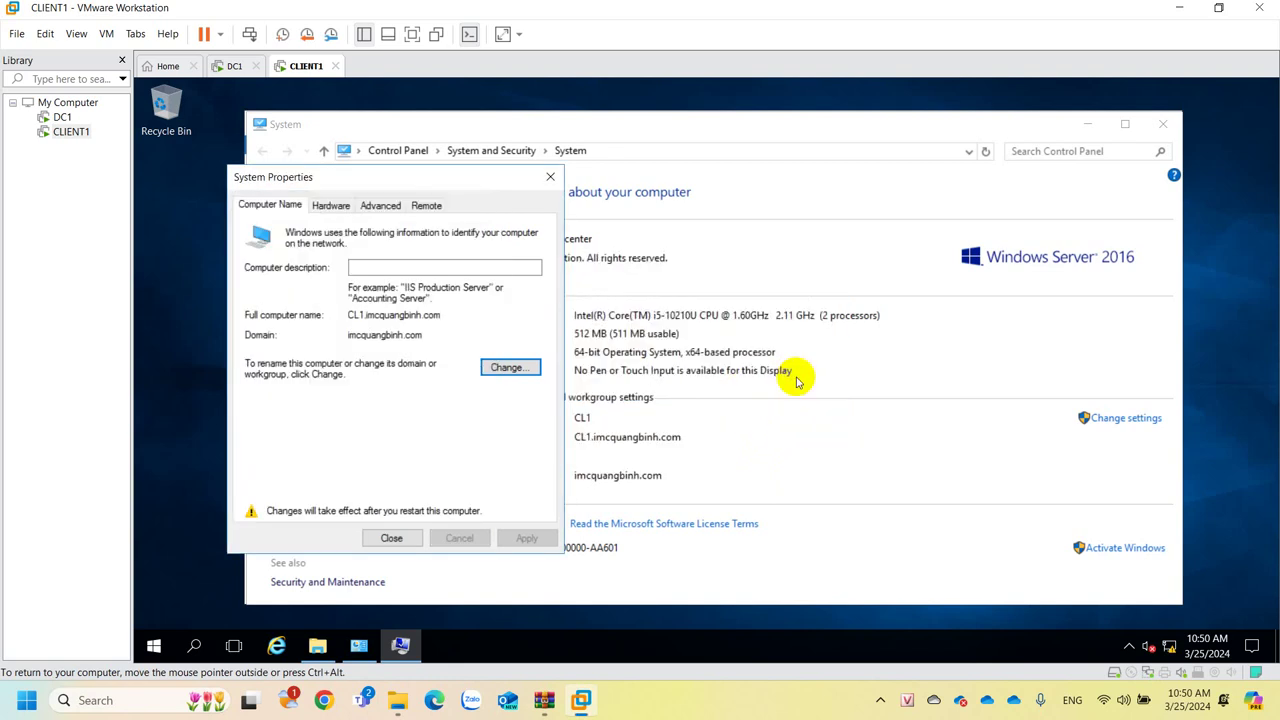
left_click(410, 538)
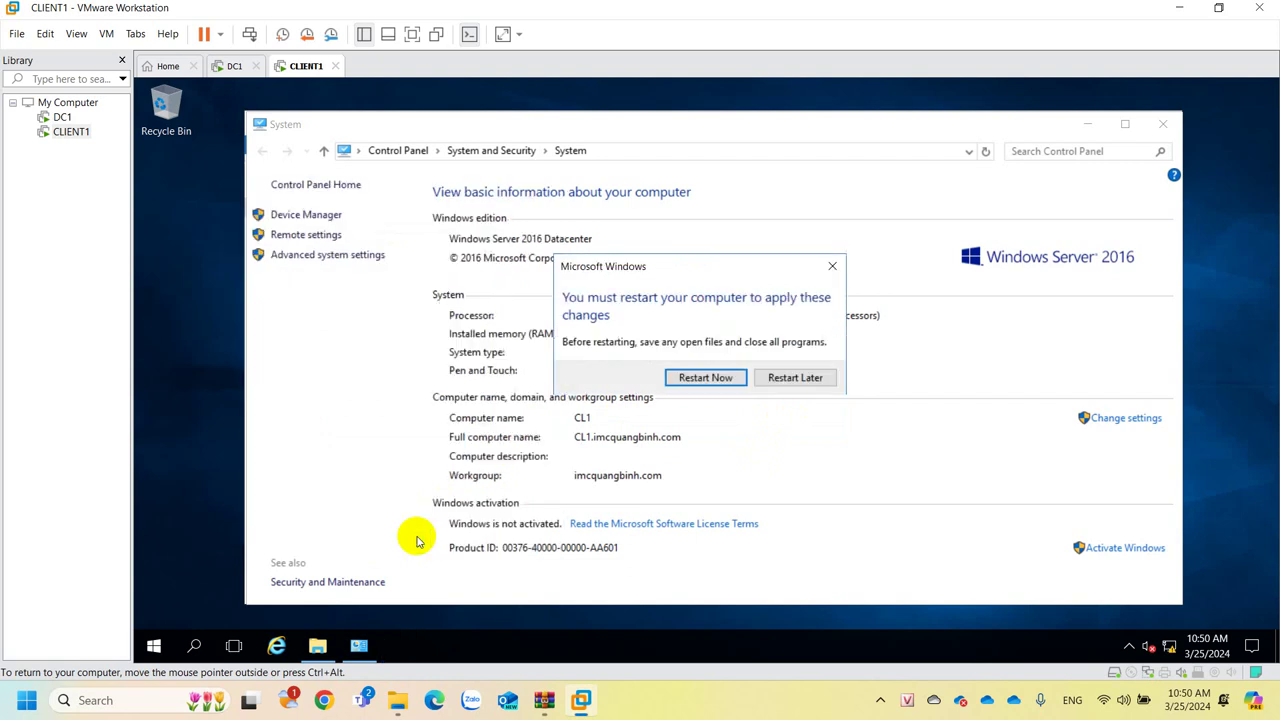
left_click(705, 378)
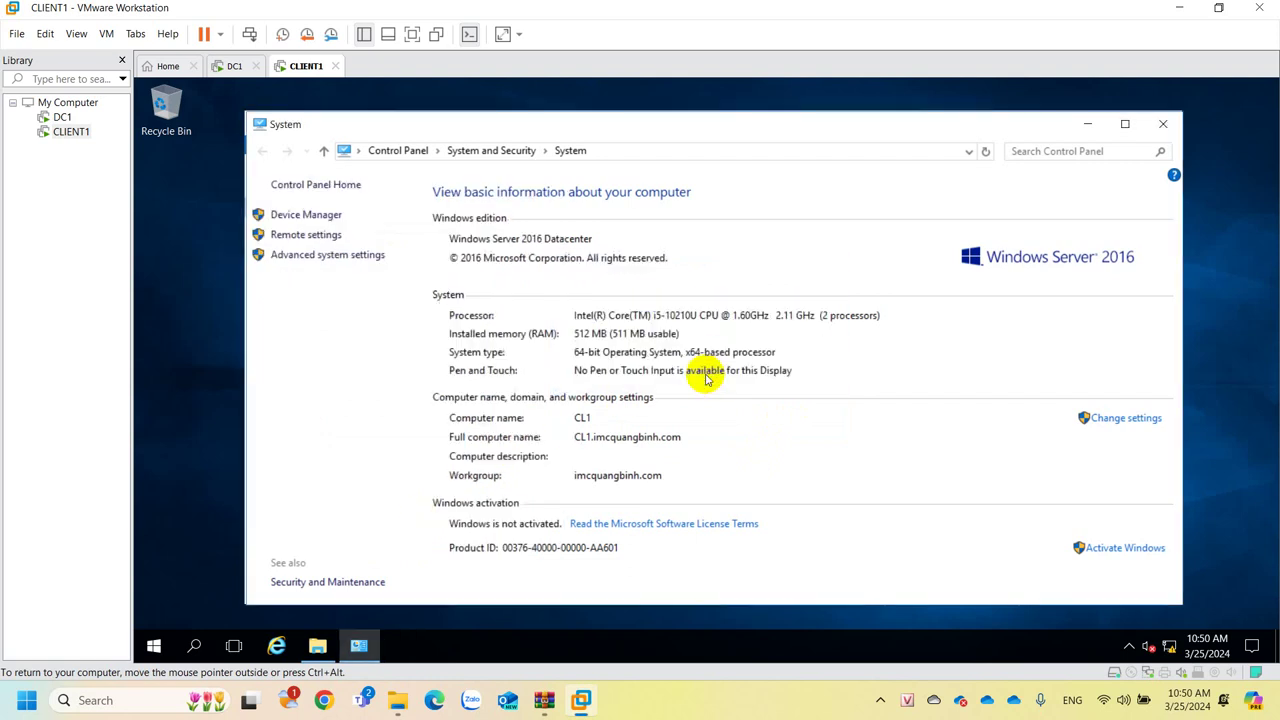
key("ctrl+alt")
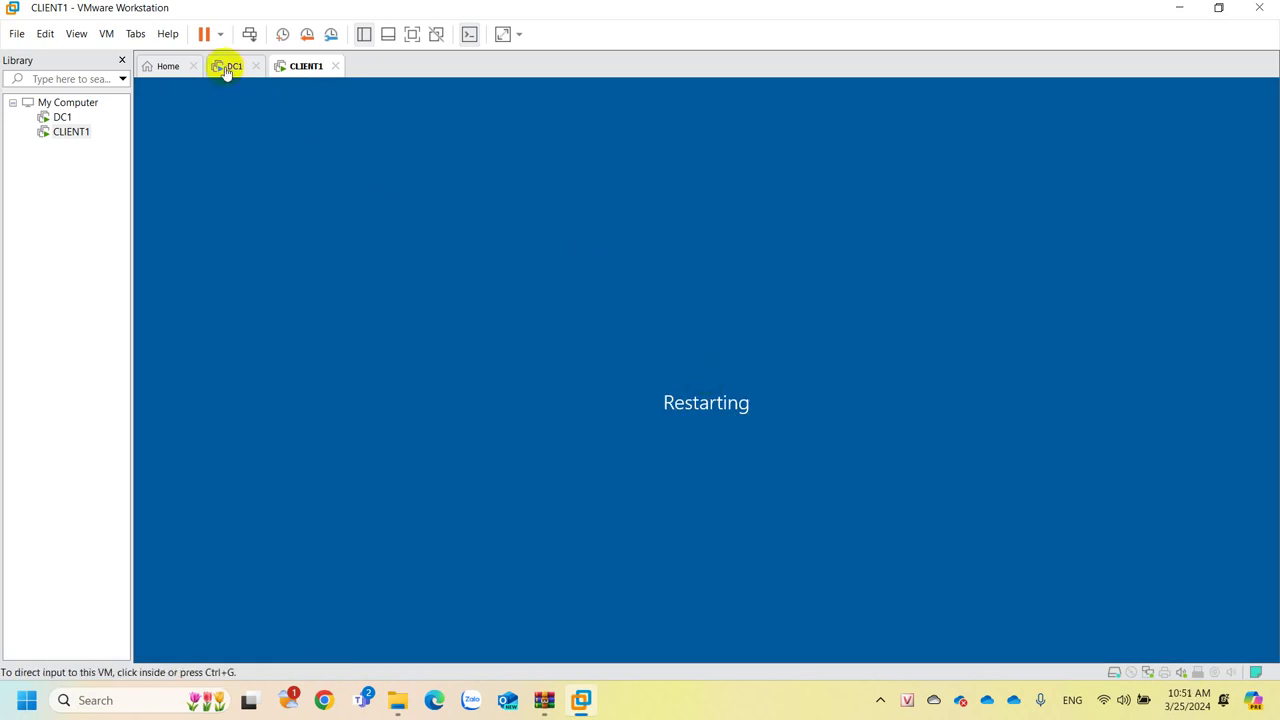
Refresh DC1's Computers container, select the new CL1 entry, then go back to CLIENT1.
left_click(227, 68)
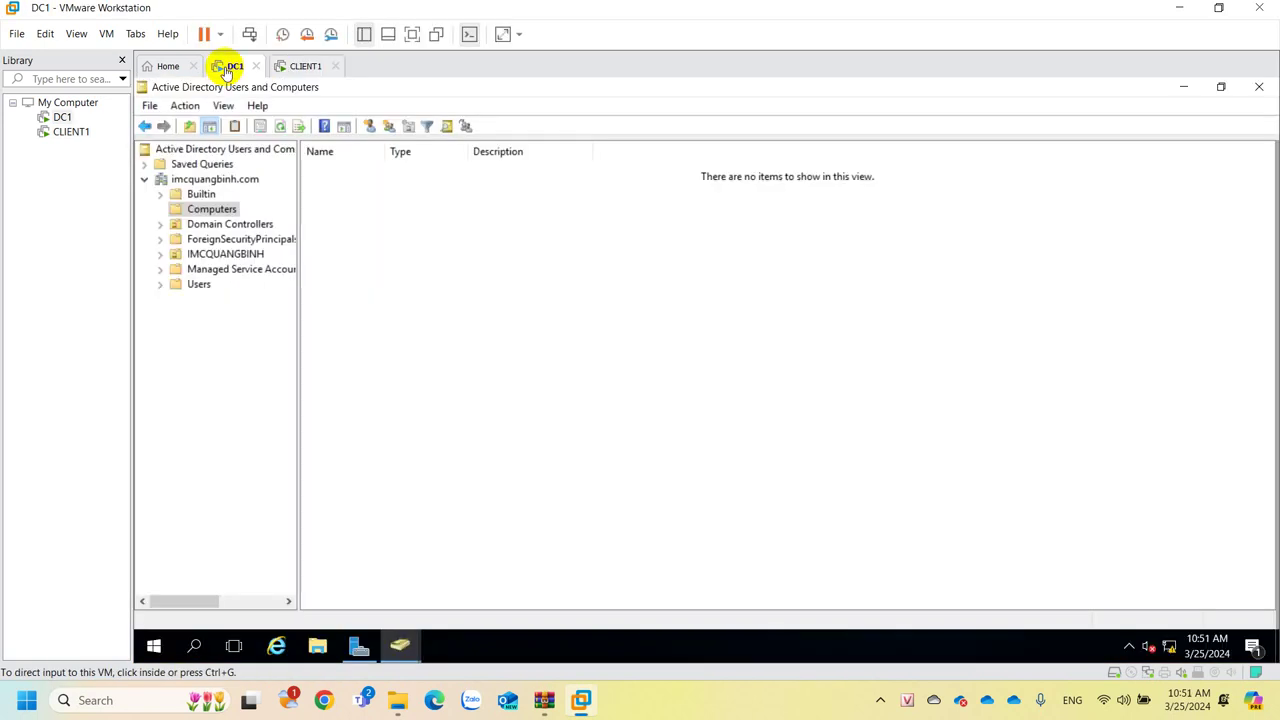
right_click(430, 302)
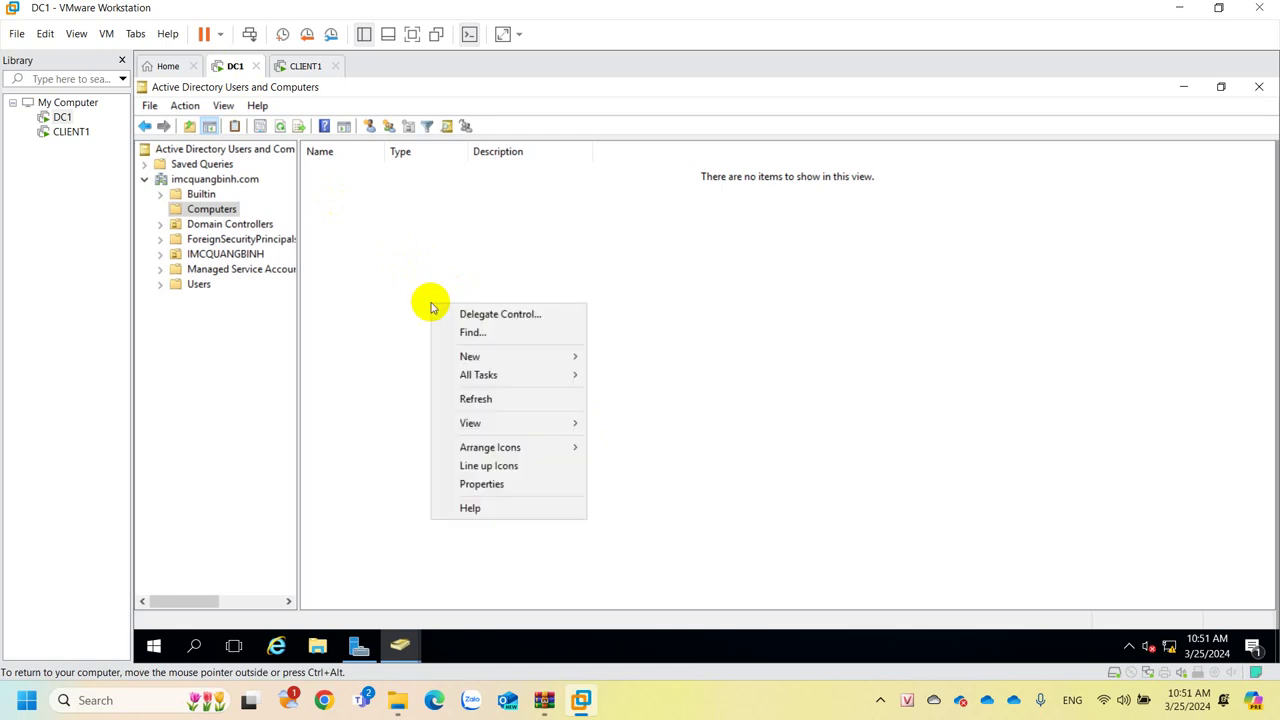
left_click(490, 402)
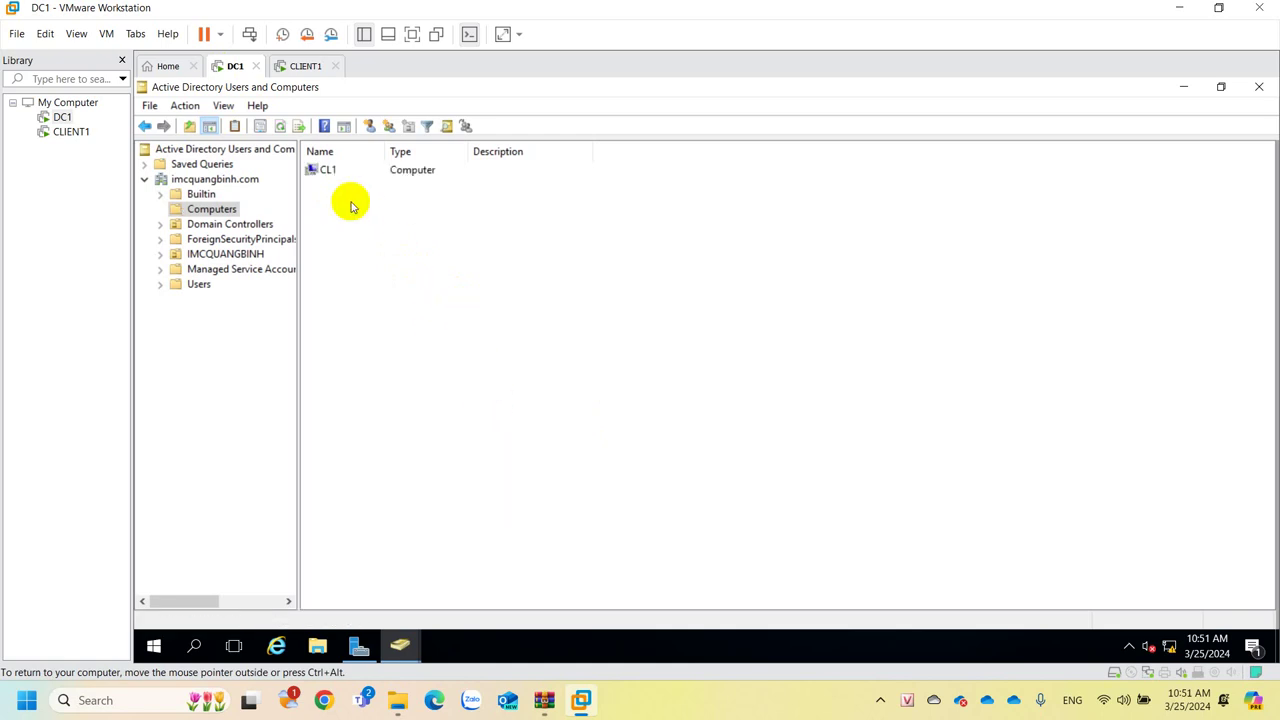
left_click(323, 171)
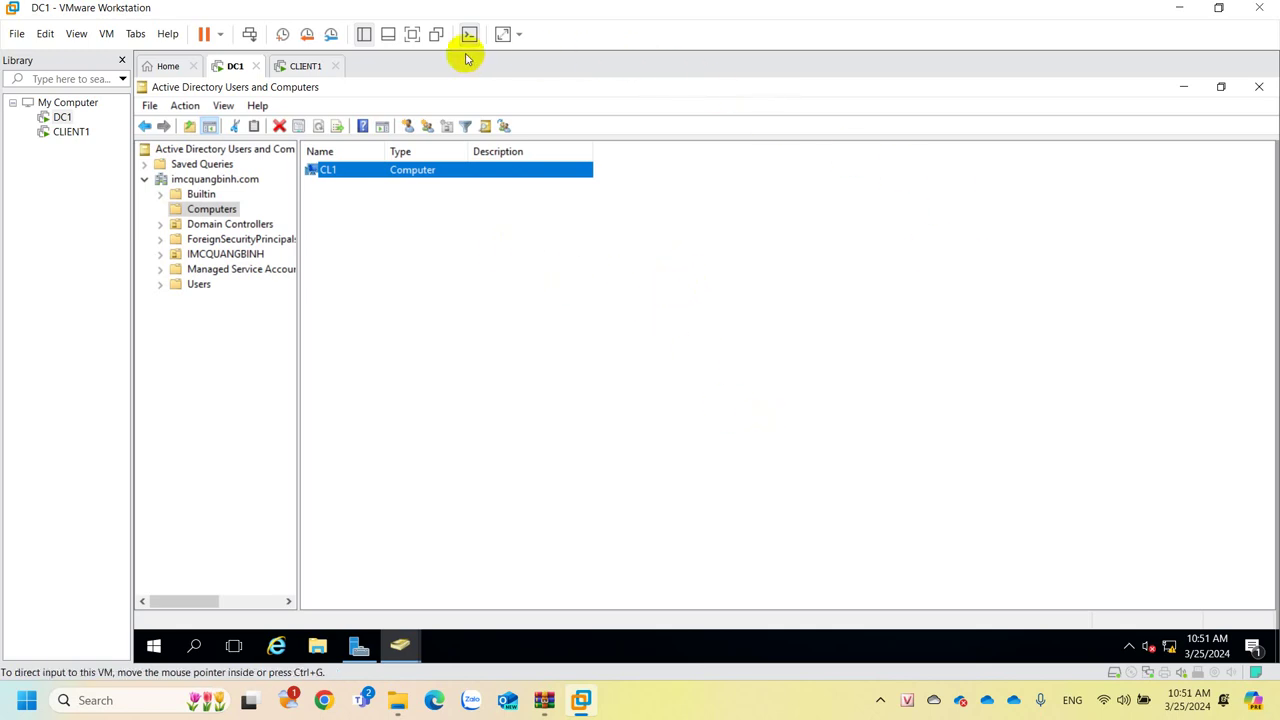
left_click(303, 66)
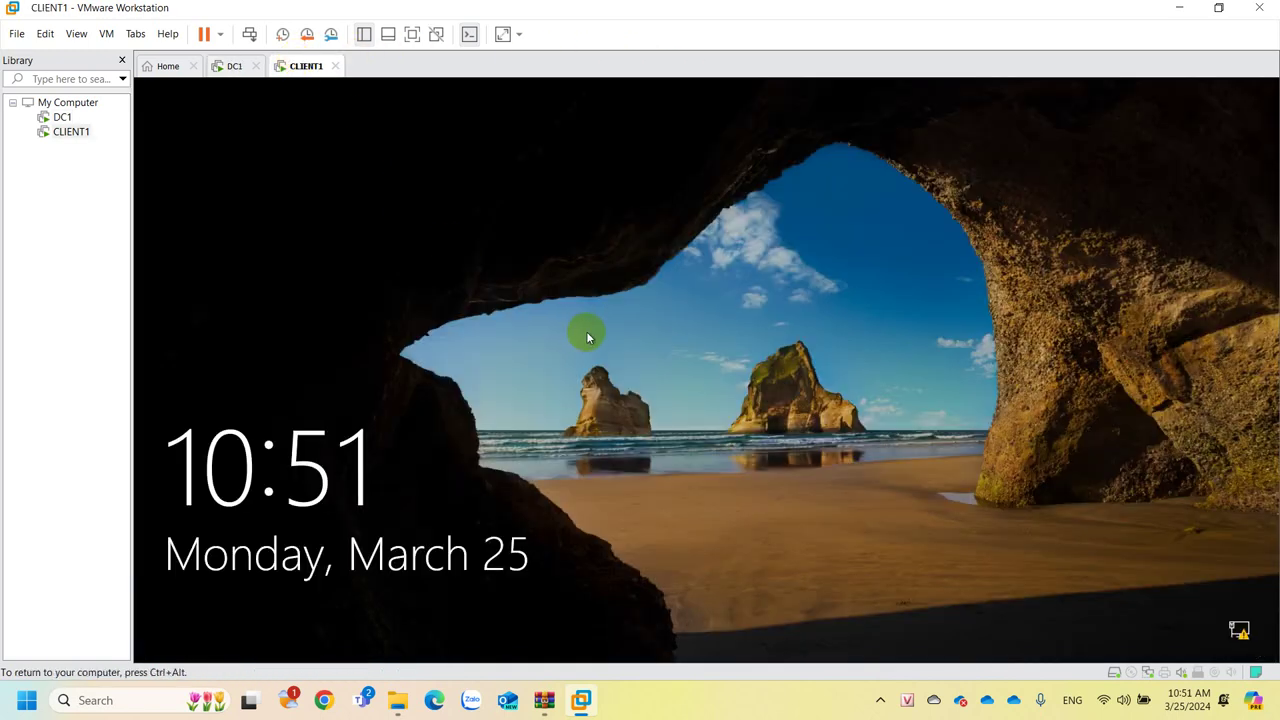
Get past CLIENT1's lock screen and choose the Other user tile for domain sign-in.
left_click(663, 534)
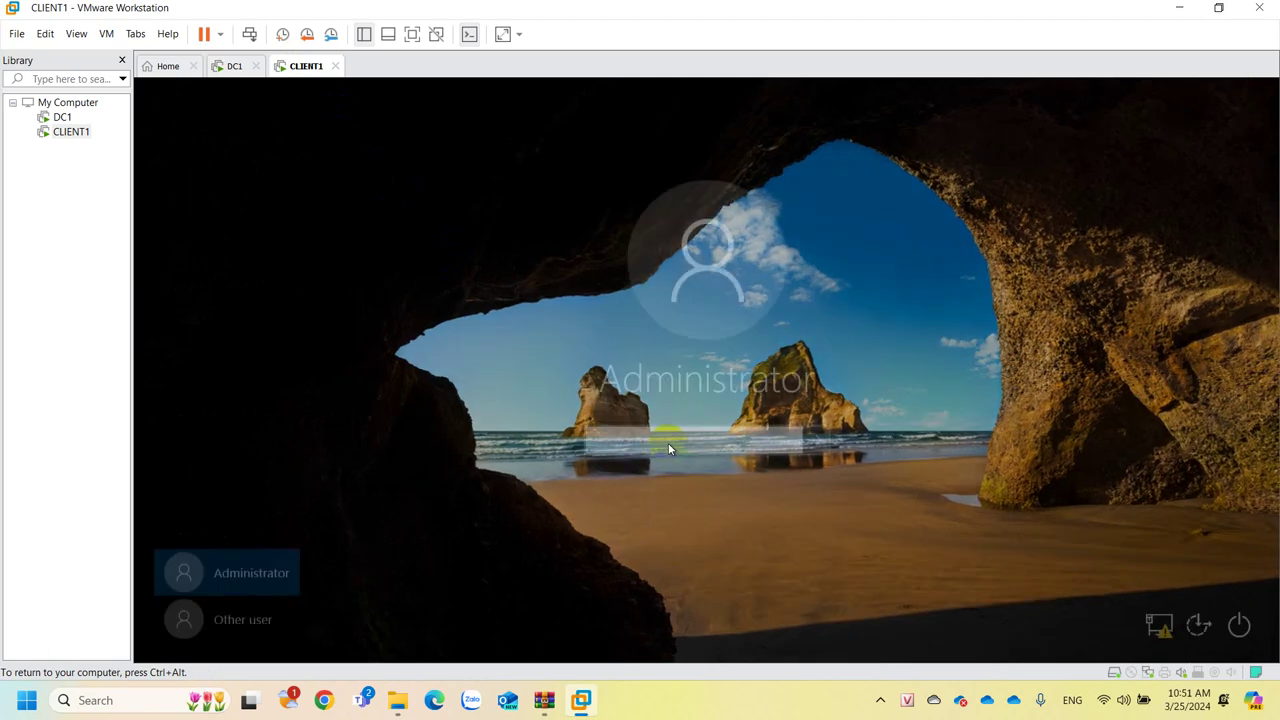
left_click(668, 443)
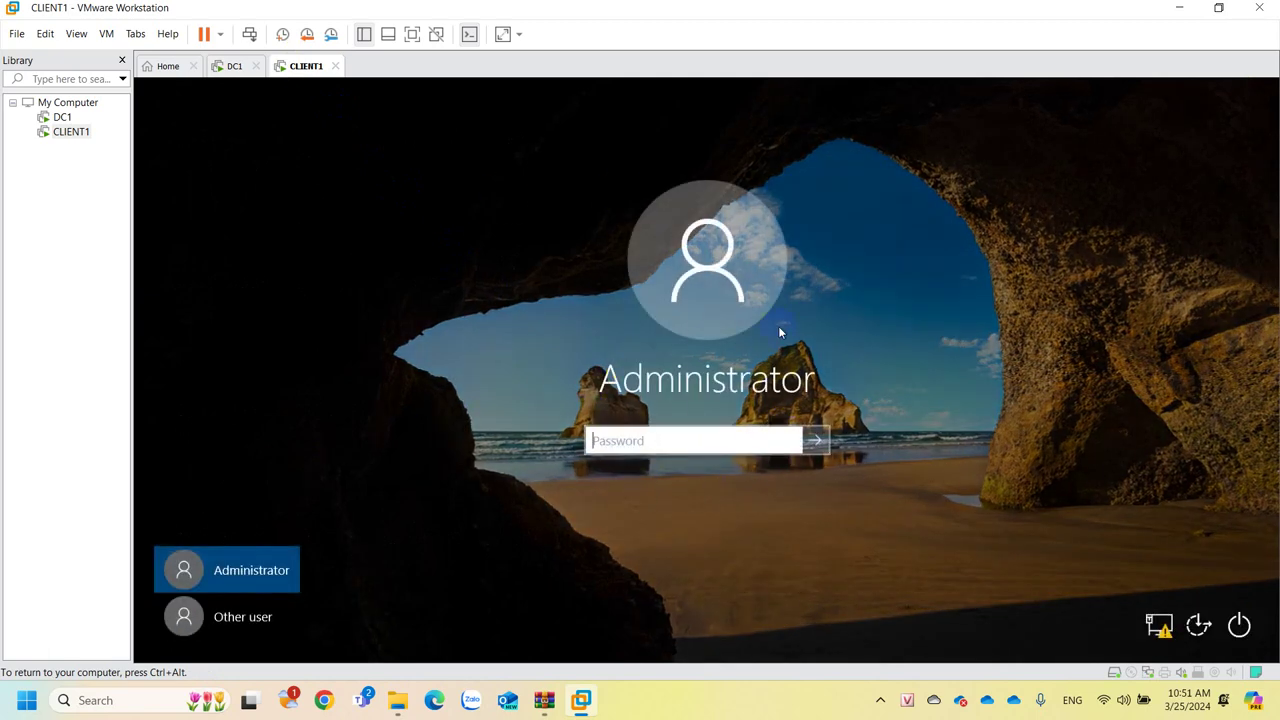
left_click(674, 440)
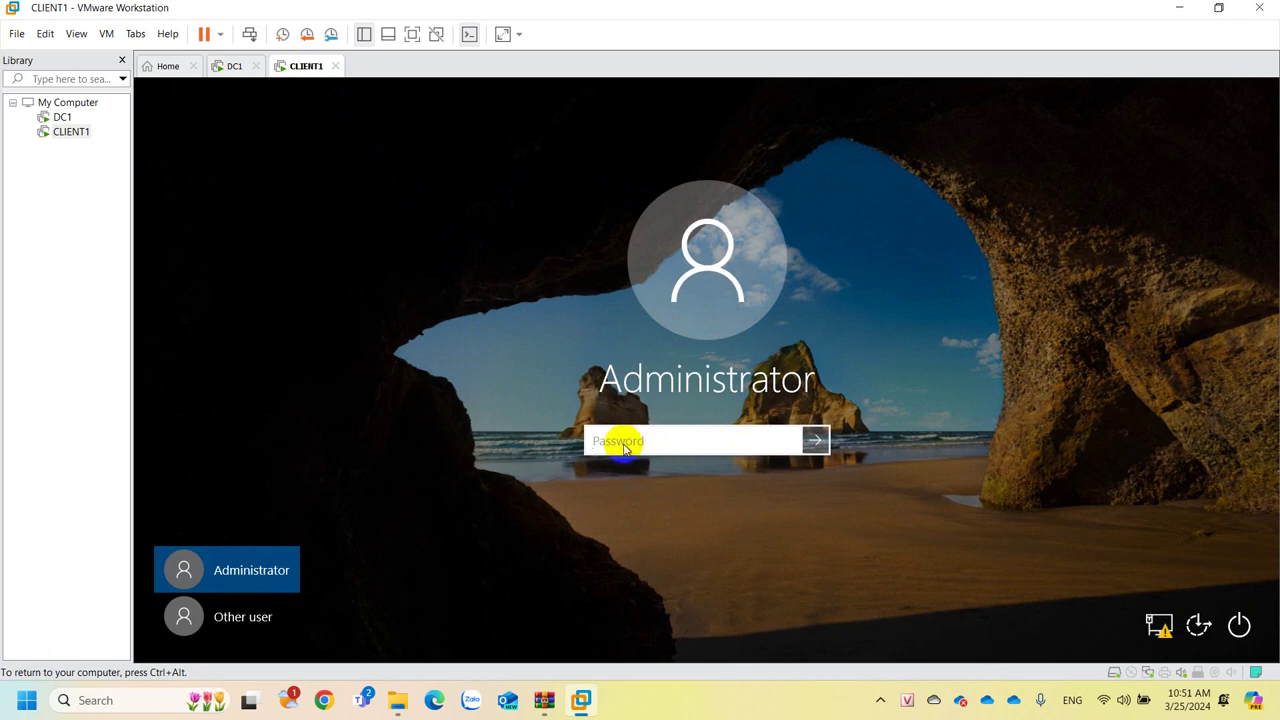
left_click(650, 441)
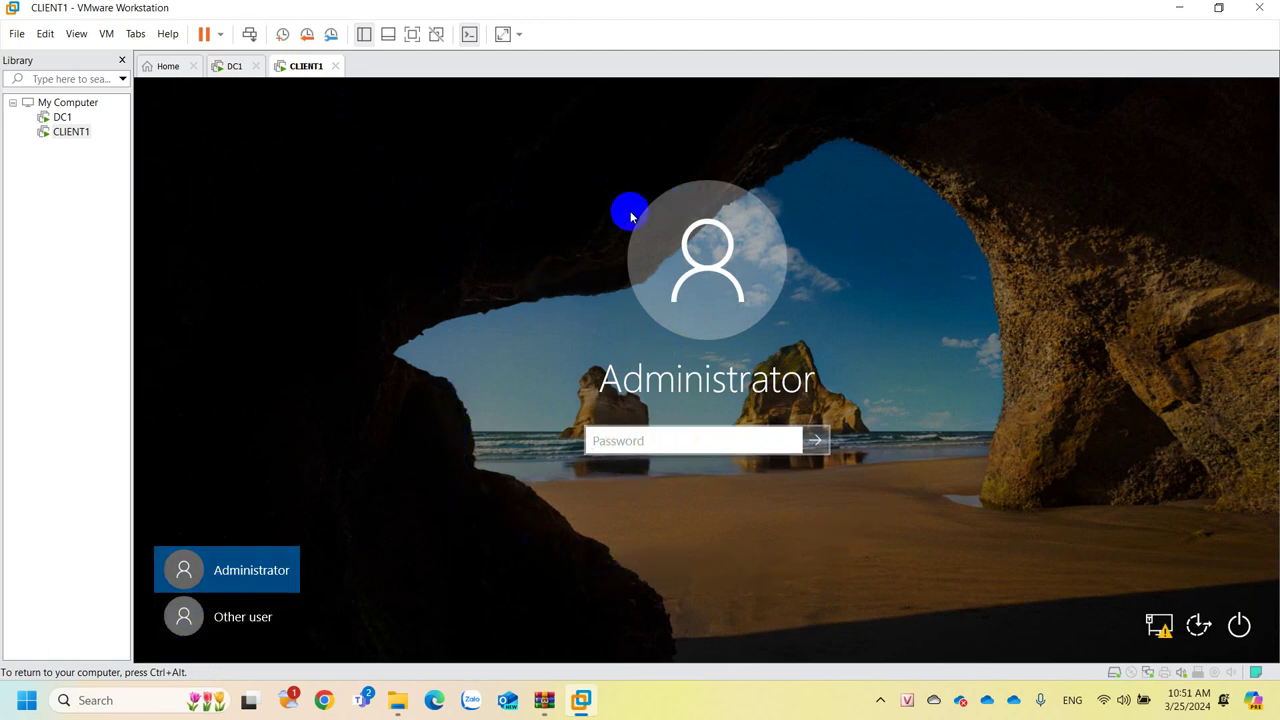
left_click(647, 446)
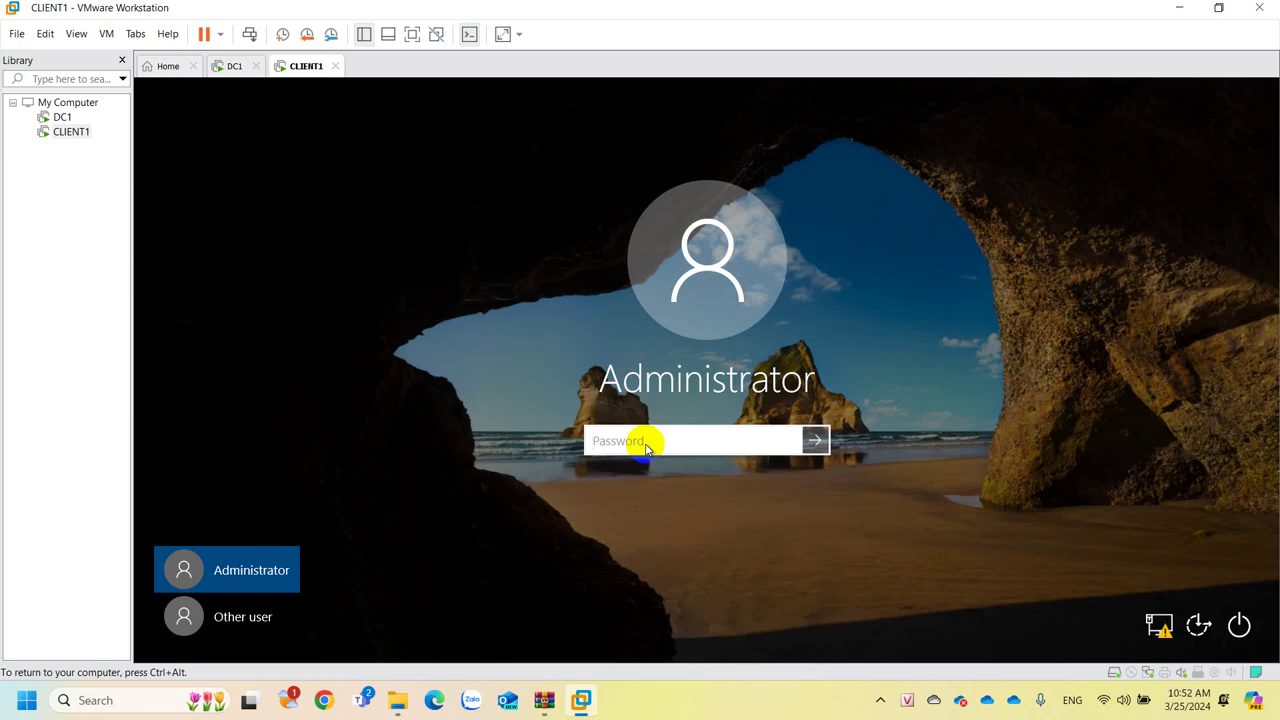
left_click(254, 624)
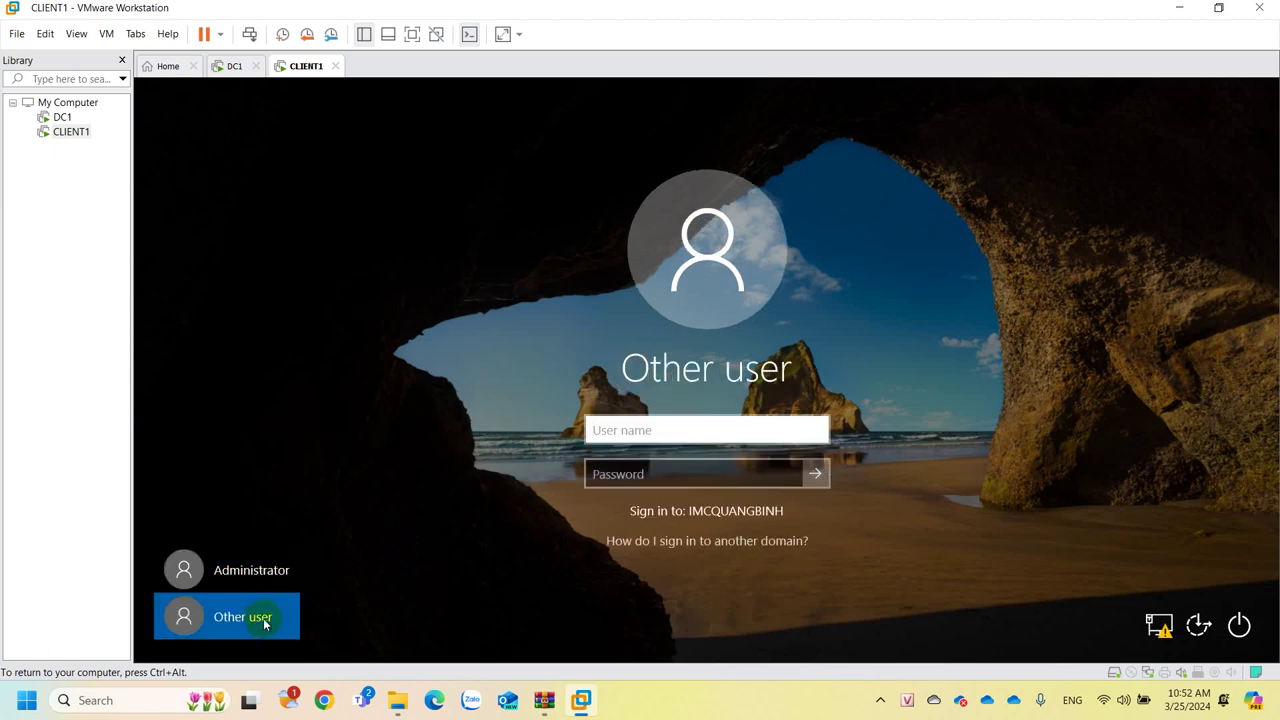